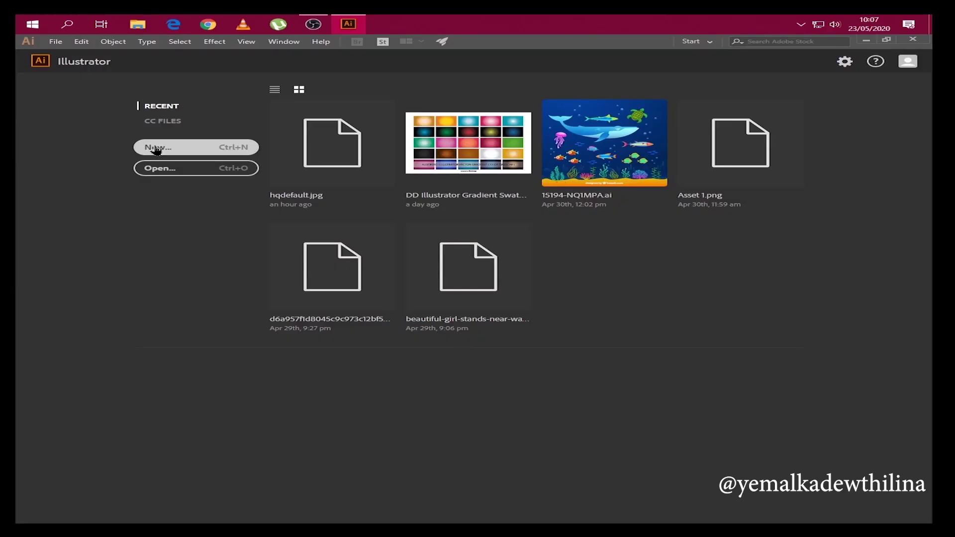
Step: Create a new blank document at the default print size
{"action": "left_click", "coordinate": [155, 148]}
{"action": "key", "text": "Return"}
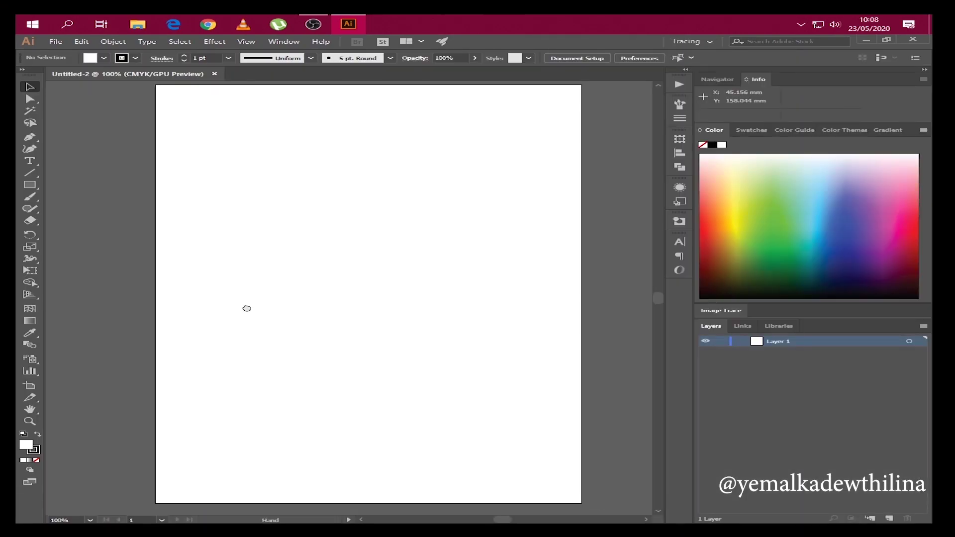
Step: Place the hqdefault.jpg pencil-sketch photo and scale it across the full artboard width
{"action": "left_click", "coordinate": [55, 41]}
{"action": "left_click", "coordinate": [21, 73]}
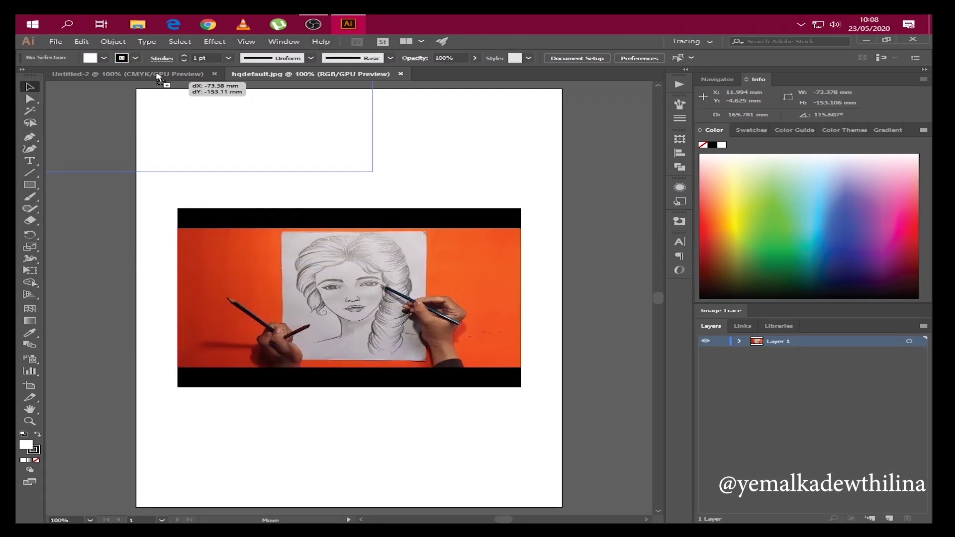
{"action": "left_click_drag", "start_coordinate": [160, 79], "coordinate": [360, 277]}
{"action": "left_click_drag", "start_coordinate": [540, 352], "coordinate": [581, 417]}
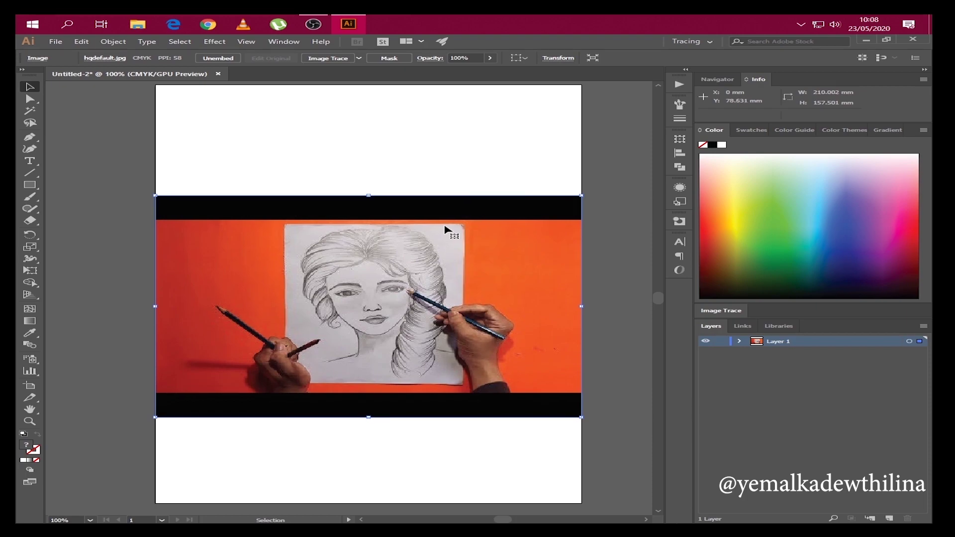
{"action": "key", "text": "ctrl+shift+a"}
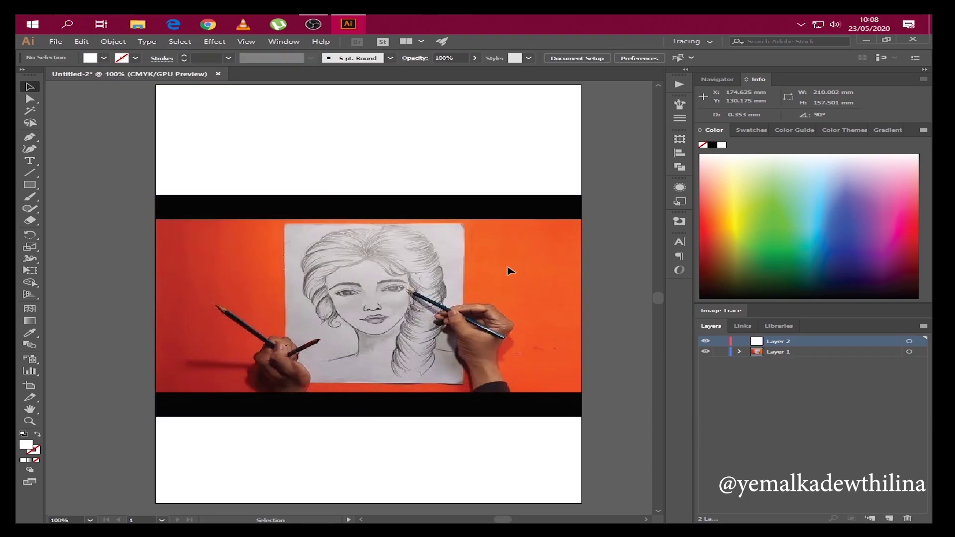
{"action": "scroll", "coordinate": [390, 297], "scroll_direction": "up", "scroll_amount": 2, "text": "alt"}
Step: Set a 2 pt black stroke and trace the face outline with the Pencil tool
{"action": "key", "text": "n"}
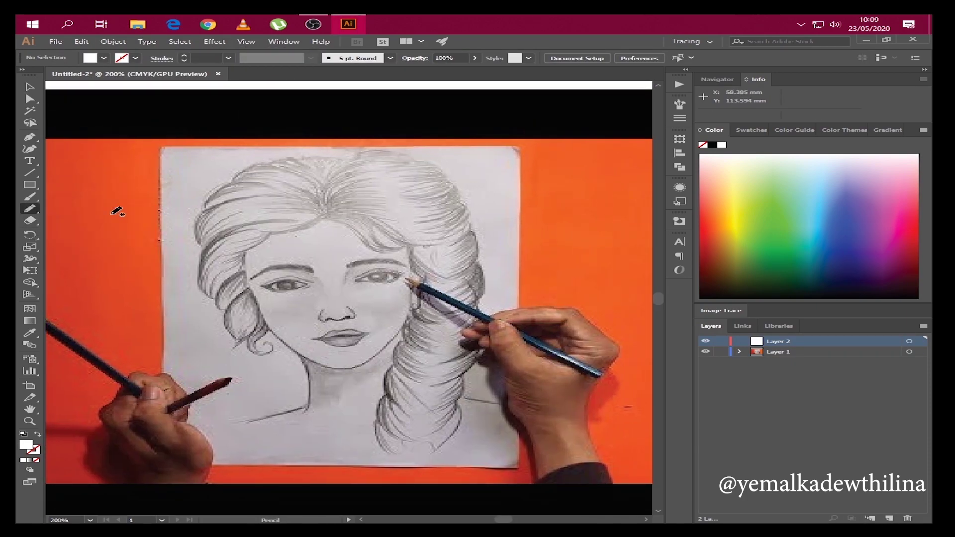
{"action": "left_click", "coordinate": [698, 296]}
{"action": "scroll", "coordinate": [254, 333], "scroll_direction": "up", "scroll_amount": 1, "text": "alt"}
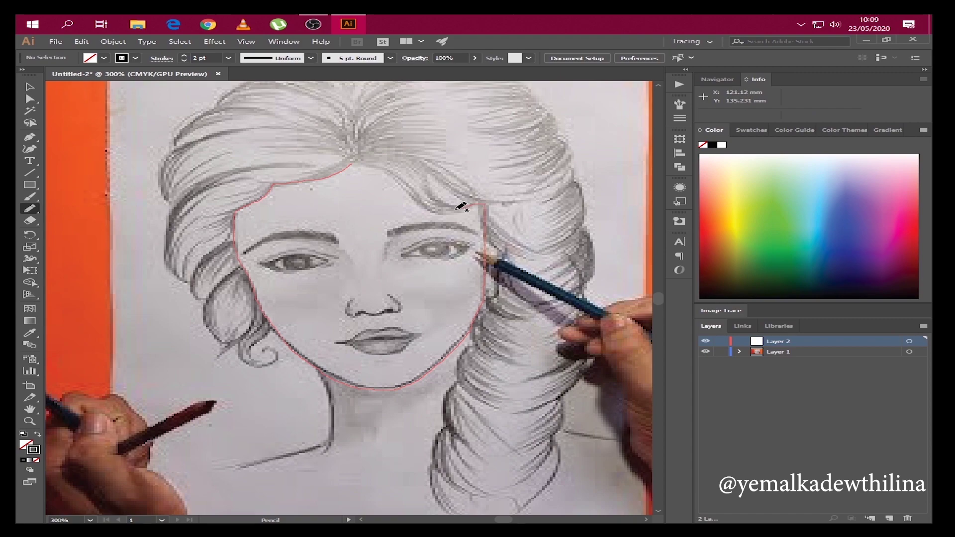
{"action": "left_click_drag", "start_coordinate": [359, 161], "coordinate": [362, 163]}
{"action": "key", "text": "ctrl+shift+a"}
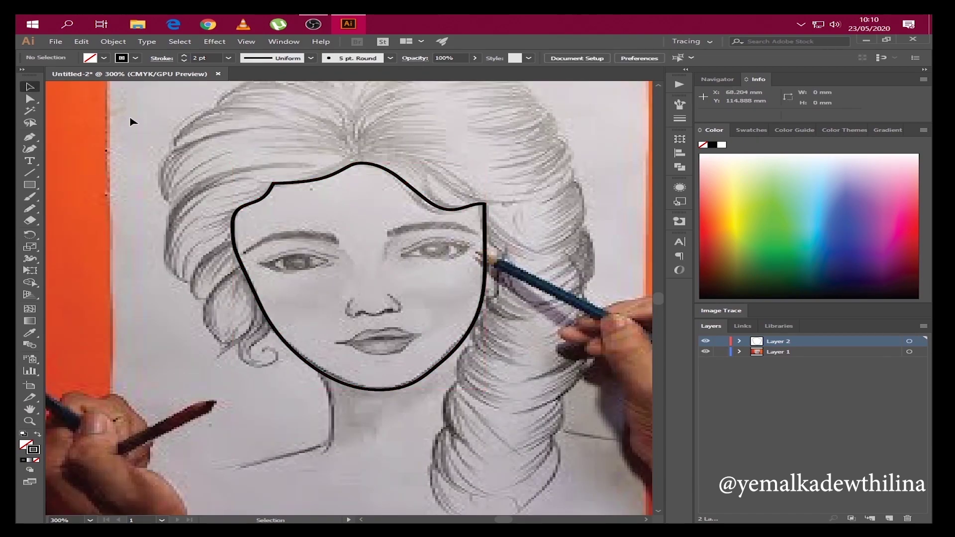
{"action": "left_click", "coordinate": [28, 89]}
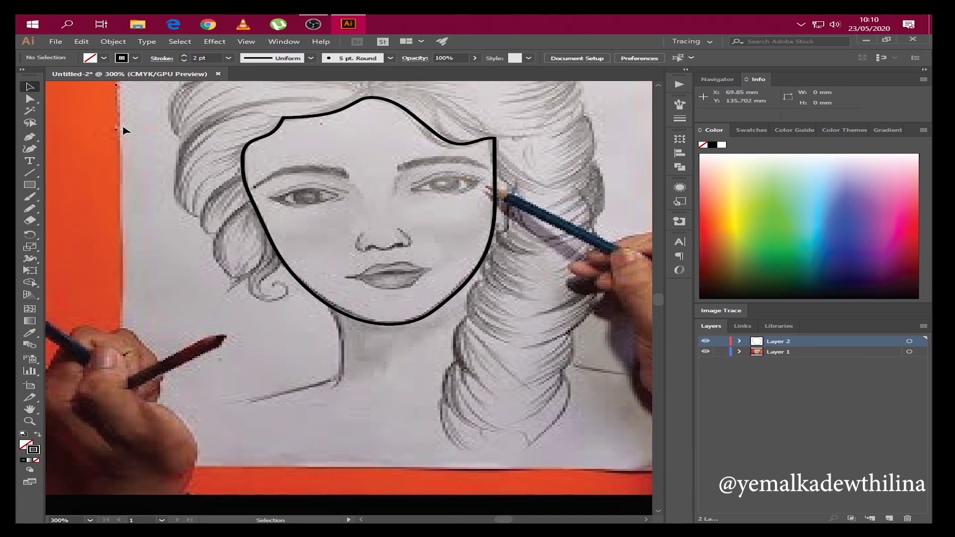
Step: Trace the neck and shoulder line, then the hair outline from left over the top to right
{"action": "left_click", "coordinate": [29, 209]}
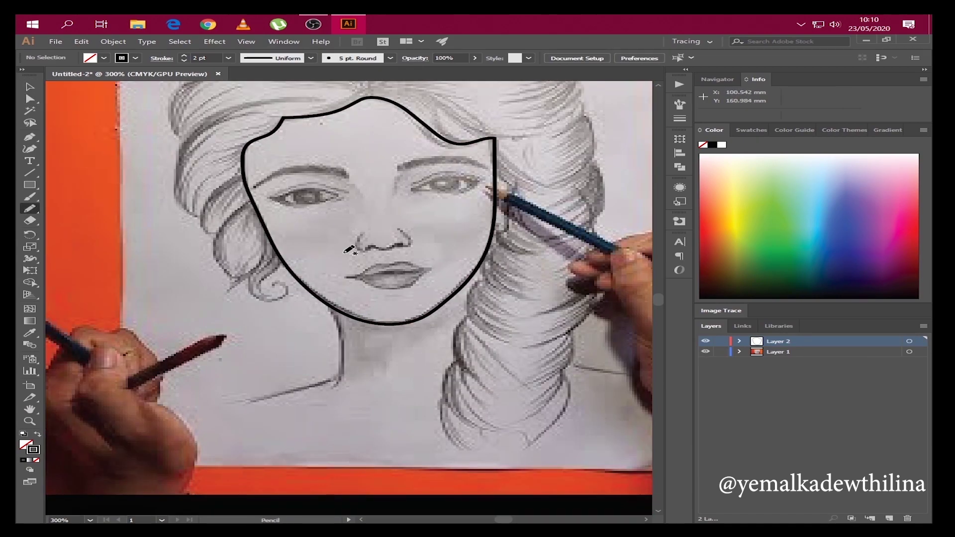
{"action": "left_click_drag", "start_coordinate": [247, 402], "coordinate": [221, 415]}
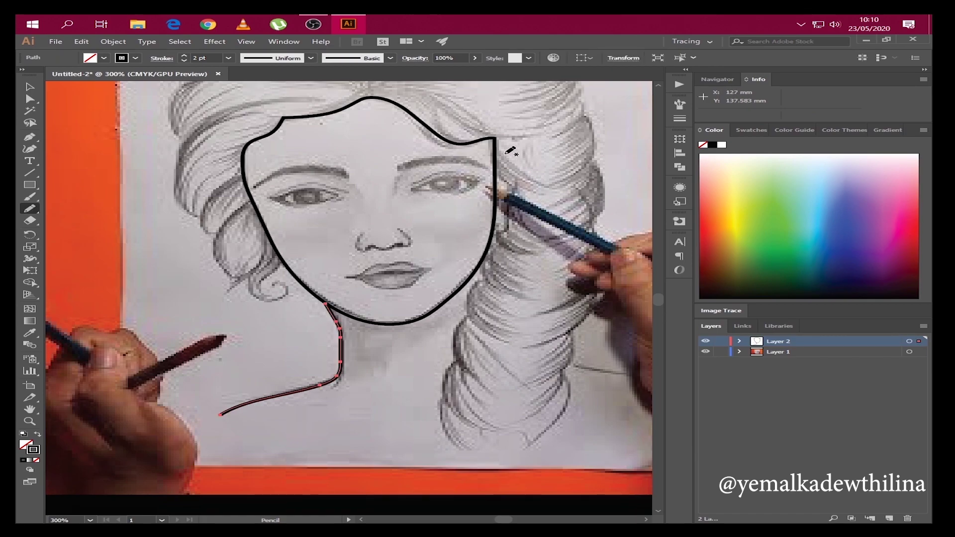
{"action": "key", "text": "ctrl+shift+a"}
{"action": "scroll", "coordinate": [349, 299], "scroll_direction": "up", "scroll_amount": 3}
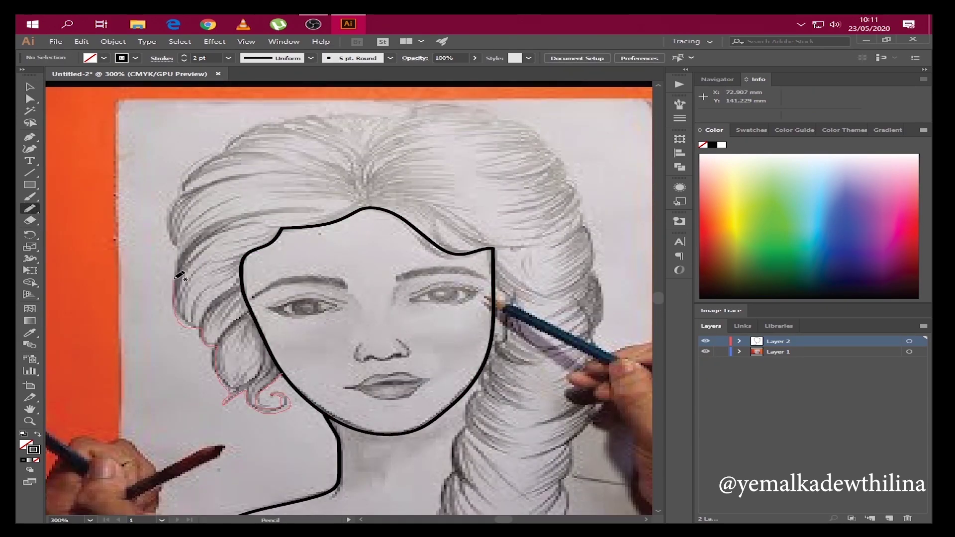
{"action": "left_click_drag", "start_coordinate": [176, 278], "coordinate": [179, 254]}
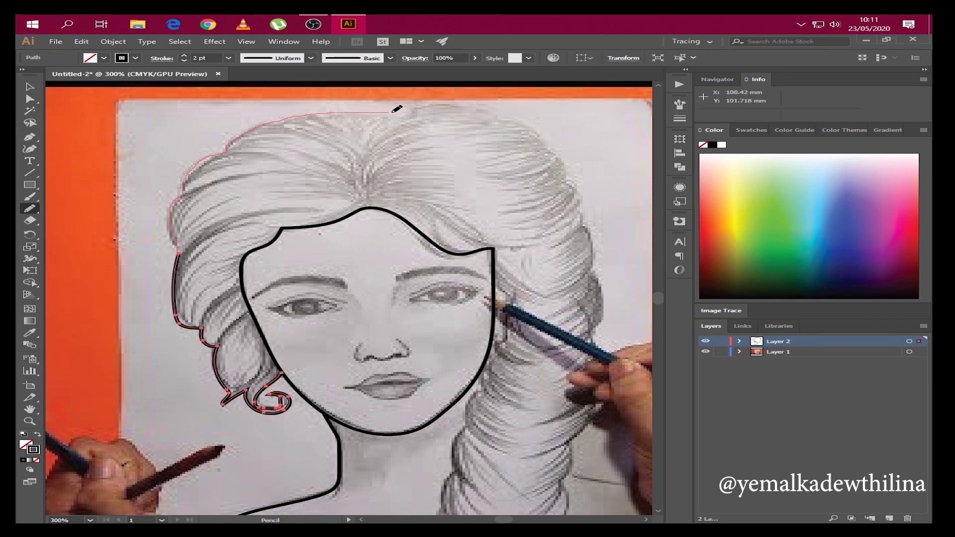
{"action": "left_click_drag", "start_coordinate": [394, 112], "coordinate": [404, 113]}
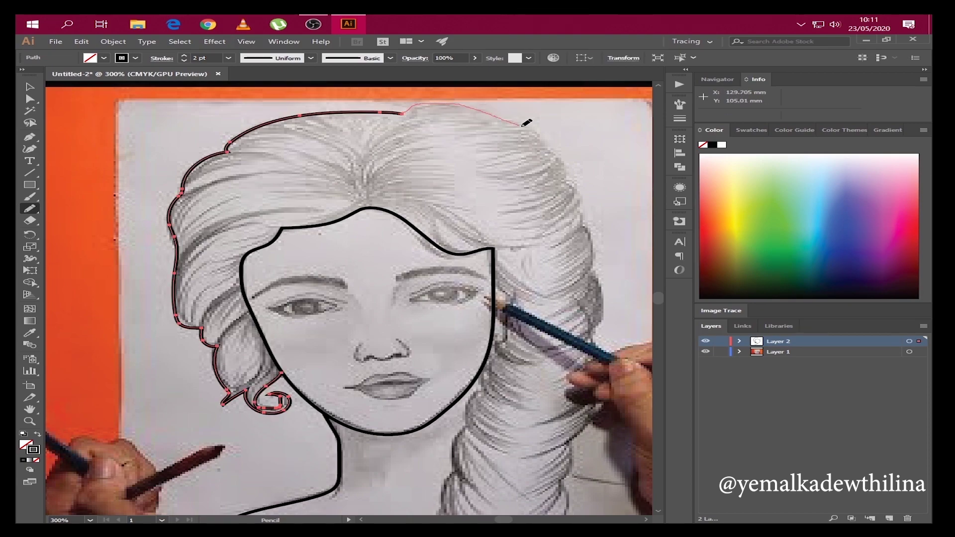
{"action": "mouse_move", "coordinate": [604, 394]}
{"action": "left_mouse_down"}
{"action": "mouse_move", "coordinate": [570, 443]}
{"action": "mouse_move", "coordinate": [482, 381]}
{"action": "left_mouse_up"}
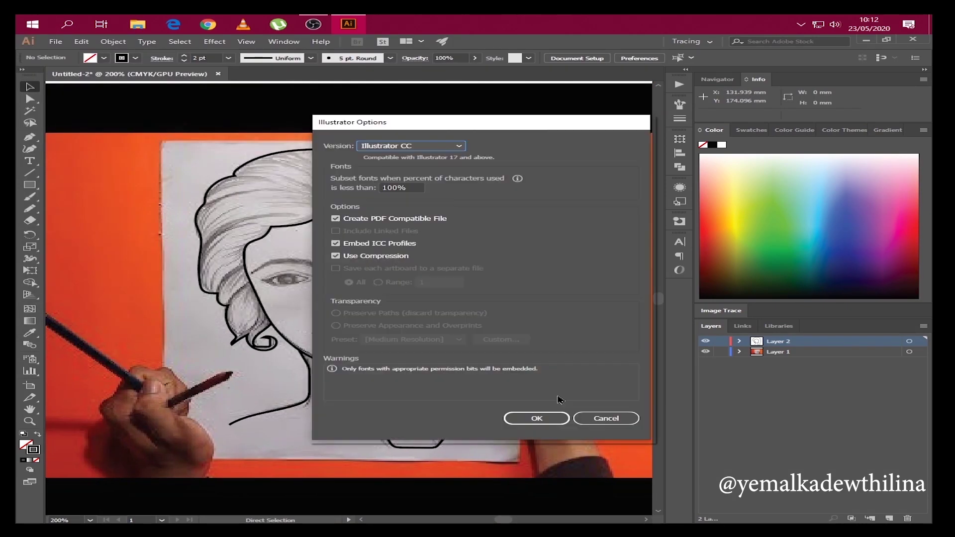
Step: Save the file as Vector.ai, then redraw the lower curve of the right hair lock
{"action": "left_click", "coordinate": [553, 418]}
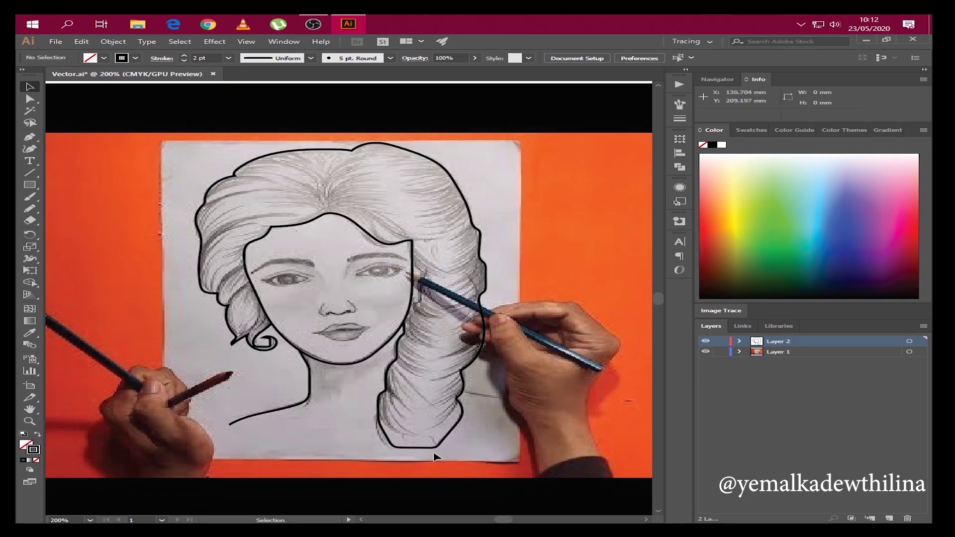
{"action": "scroll", "coordinate": [435, 451], "scroll_direction": "up", "scroll_amount": 2}
{"action": "left_click", "coordinate": [30, 209]}
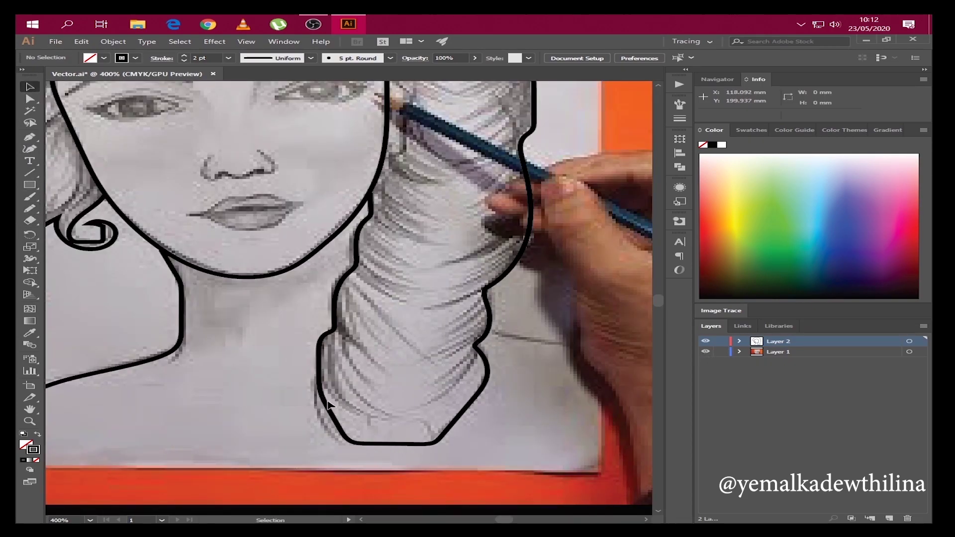
{"action": "left_click", "coordinate": [319, 375], "text": "ctrl"}
{"action": "left_click_drag", "start_coordinate": [393, 421], "coordinate": [433, 441]}
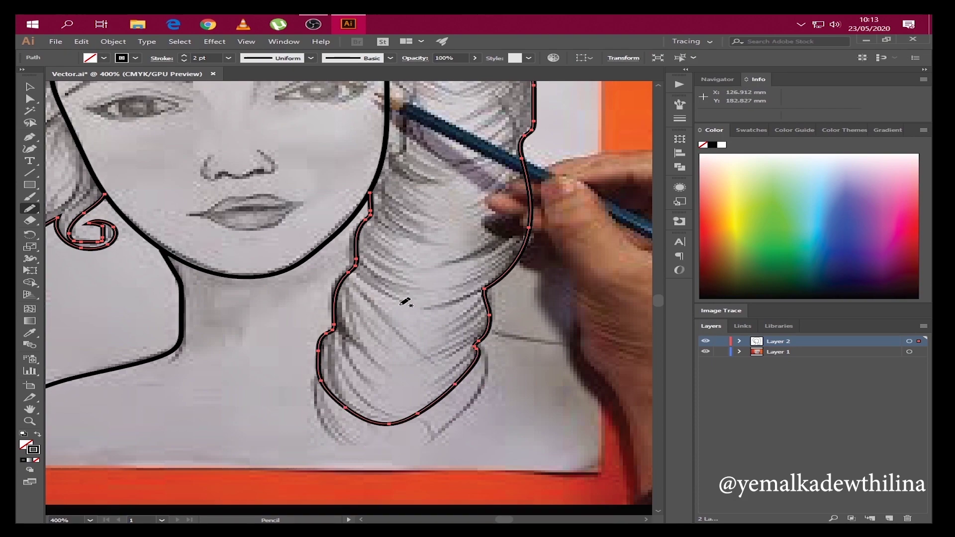
{"action": "left_click_drag", "start_coordinate": [387, 366], "coordinate": [422, 399]}
{"action": "left_click", "coordinate": [377, 318], "text": "ctrl"}
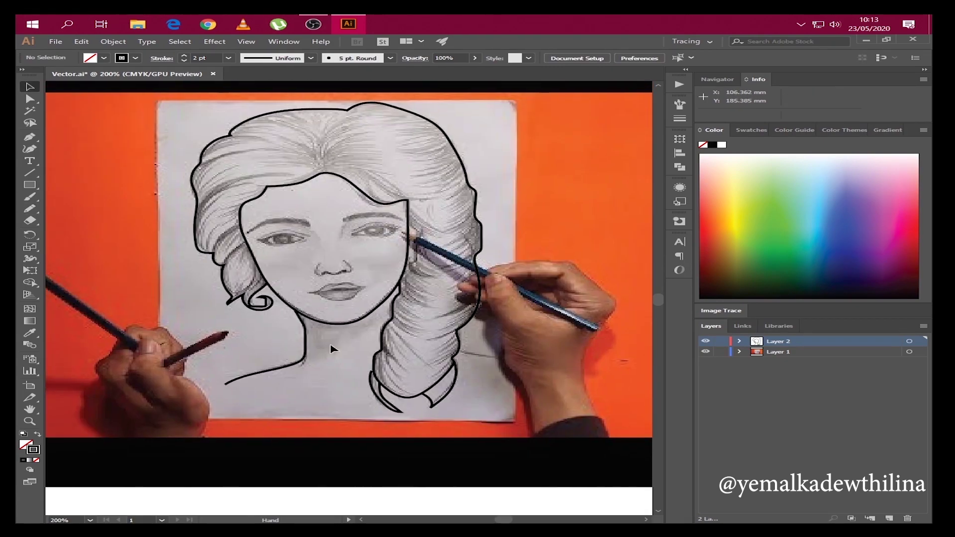
{"action": "scroll", "coordinate": [287, 270], "scroll_direction": "up", "scroll_amount": 4}
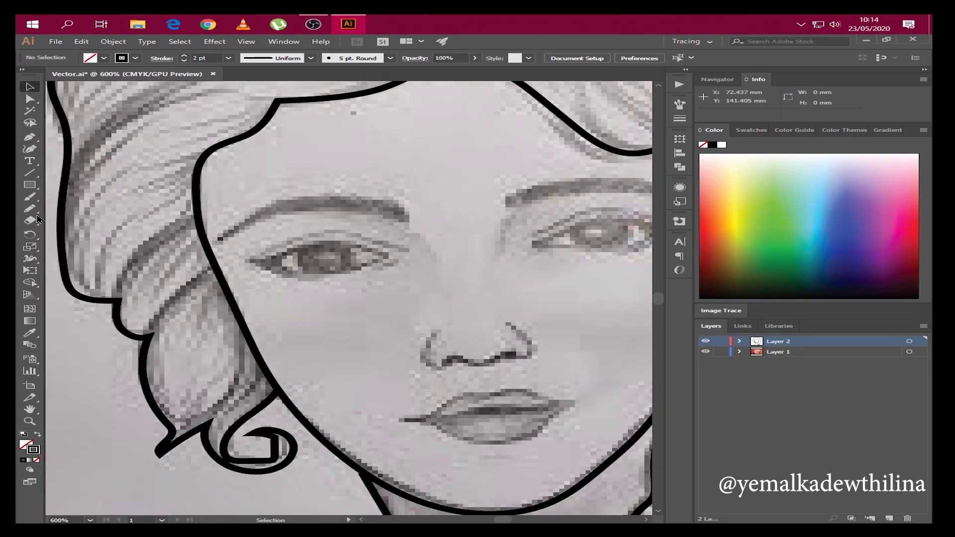
Step: Trace the left eyebrow, both eye outlines and the nose in black pencil strokes
{"action": "left_click", "coordinate": [30, 208]}
{"action": "left_click_drag", "start_coordinate": [220, 237], "coordinate": [232, 228]}
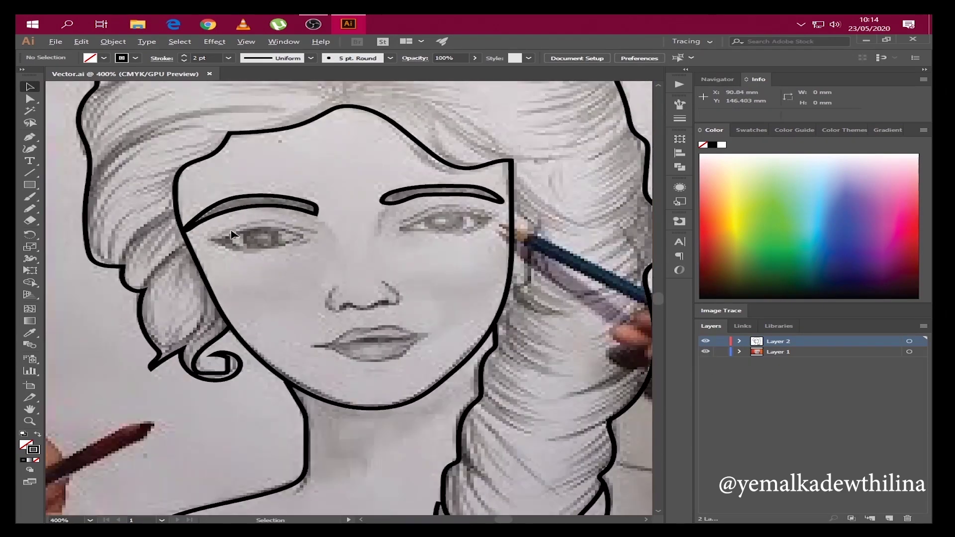
{"action": "scroll", "coordinate": [232, 234], "scroll_direction": "up", "scroll_amount": 1}
{"action": "key", "text": "n"}
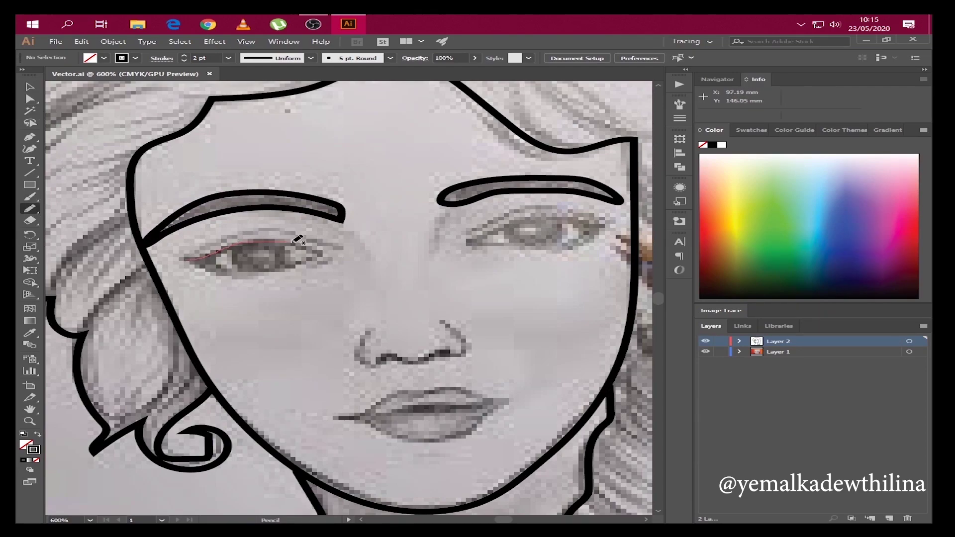
{"action": "left_click_drag", "start_coordinate": [294, 243], "coordinate": [187, 260]}
{"action": "left_click_drag", "start_coordinate": [469, 243], "coordinate": [481, 238]}
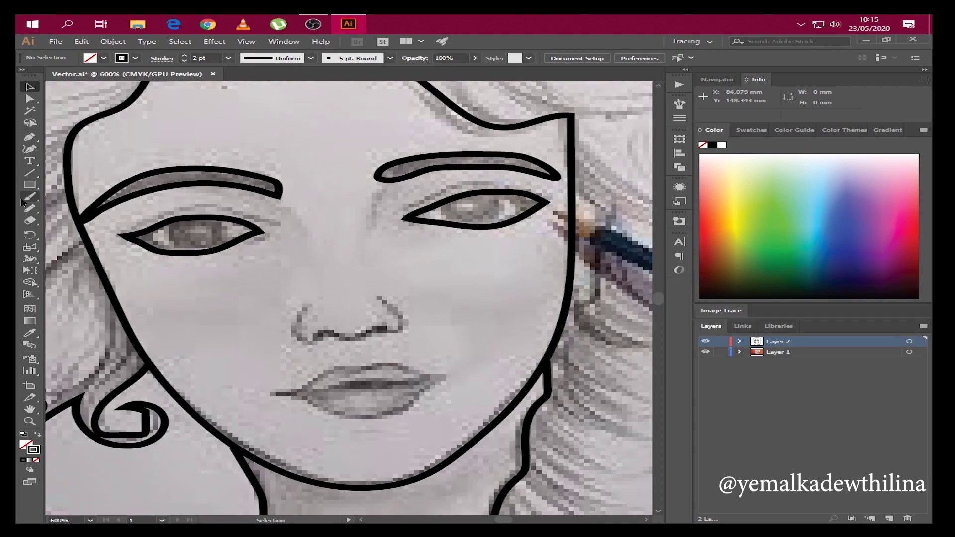
{"action": "left_click", "coordinate": [29, 208]}
{"action": "left_click_drag", "start_coordinate": [348, 337], "coordinate": [391, 298]}
{"action": "key", "text": "v"}
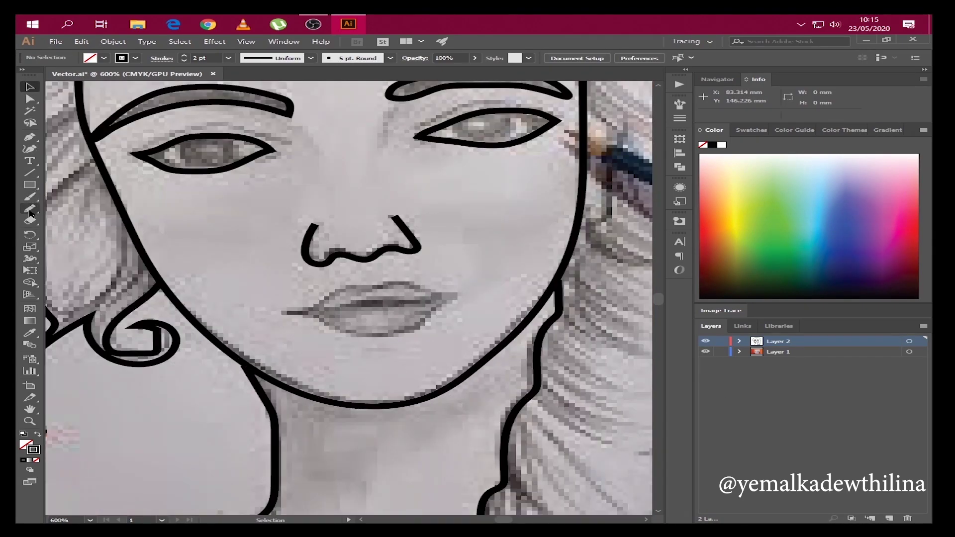
Step: Outline the lips and draw the parting line between them, undoing faulty strokes
{"action": "left_click", "coordinate": [29, 209]}
{"action": "left_click_drag", "start_coordinate": [287, 313], "coordinate": [362, 290]}
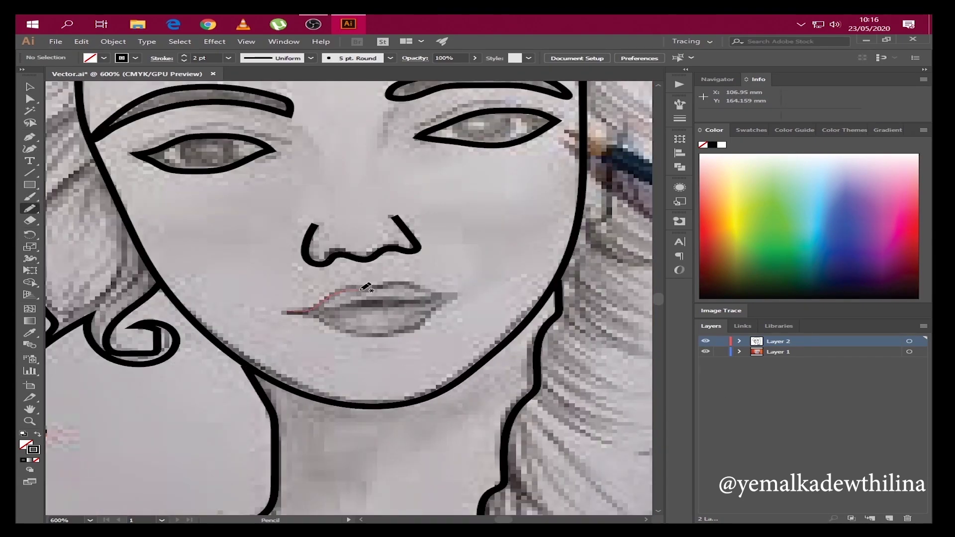
{"action": "left_click_drag", "start_coordinate": [296, 311], "coordinate": [299, 310]}
{"action": "key", "text": "ctrl+z"}
{"action": "left_click_drag", "start_coordinate": [367, 330], "coordinate": [306, 307]}
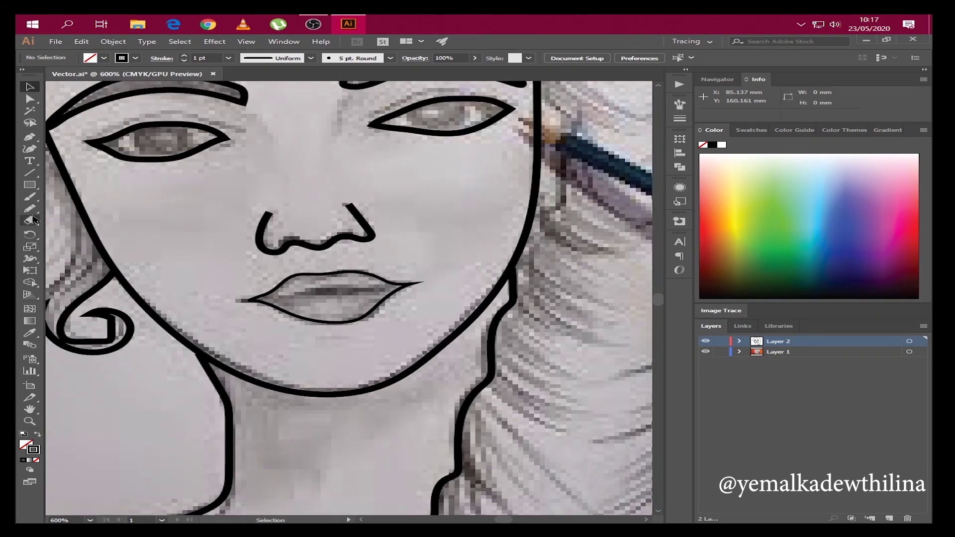
{"action": "key", "text": "n"}
{"action": "left_click_drag", "start_coordinate": [253, 300], "coordinate": [404, 288]}
{"action": "key", "text": "ctrl+z"}
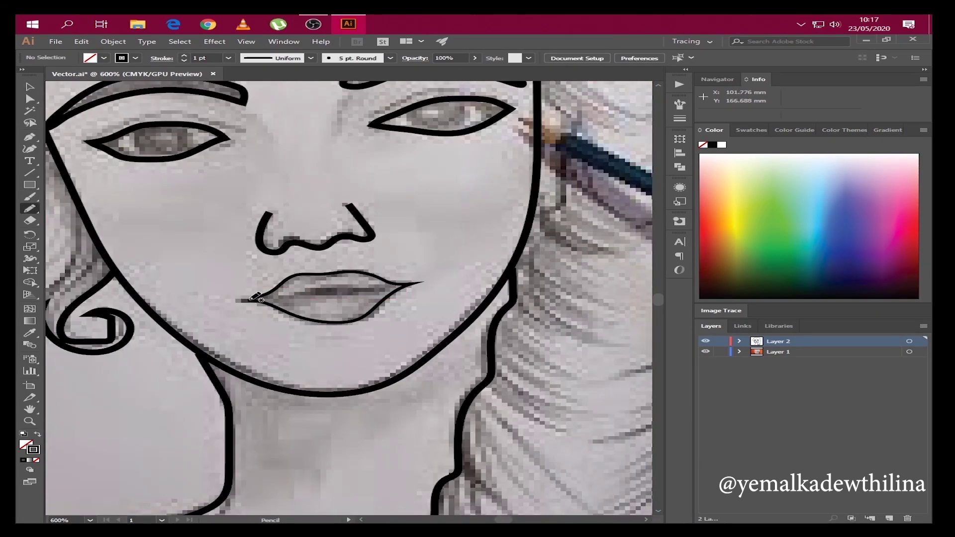
{"action": "key", "text": "ctrl+z"}
{"action": "left_click_drag", "start_coordinate": [347, 289], "coordinate": [407, 288]}
{"action": "key", "text": "v"}
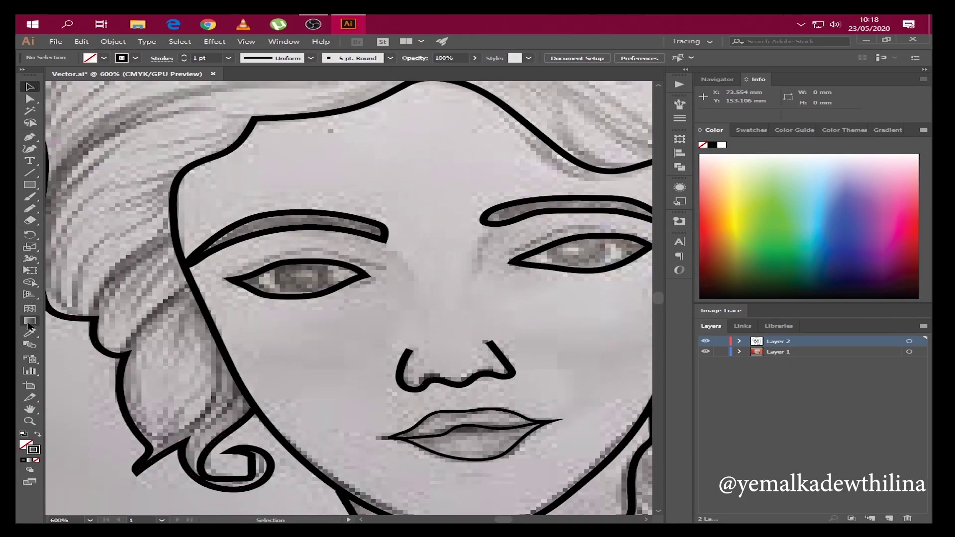
Step: Draw iris ellipses over the left and right eyes with the Ellipse tool
{"action": "left_click_drag", "start_coordinate": [30, 185], "coordinate": [84, 205]}
{"action": "left_click_drag", "start_coordinate": [276, 262], "coordinate": [332, 290]}
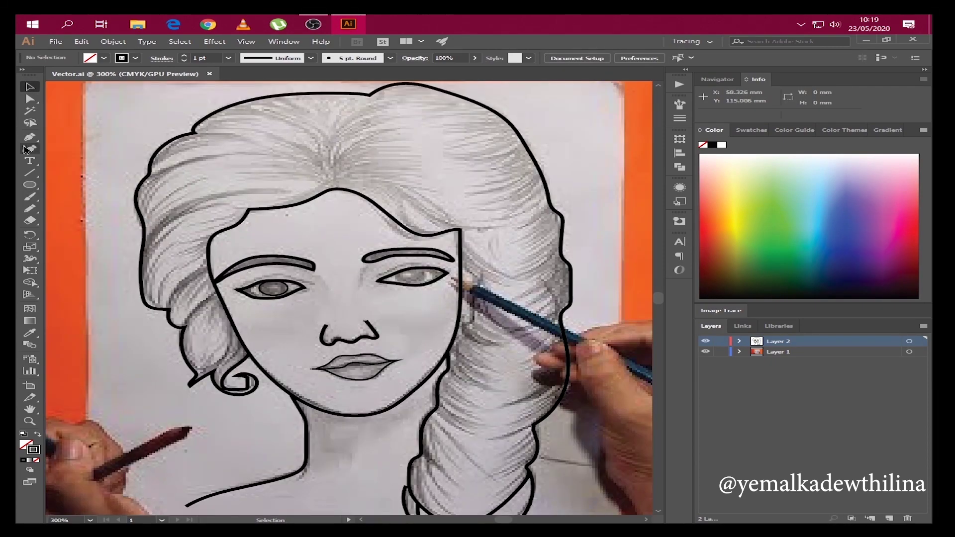
{"action": "key", "text": "l"}
{"action": "left_click_drag", "start_coordinate": [397, 268], "coordinate": [431, 283]}
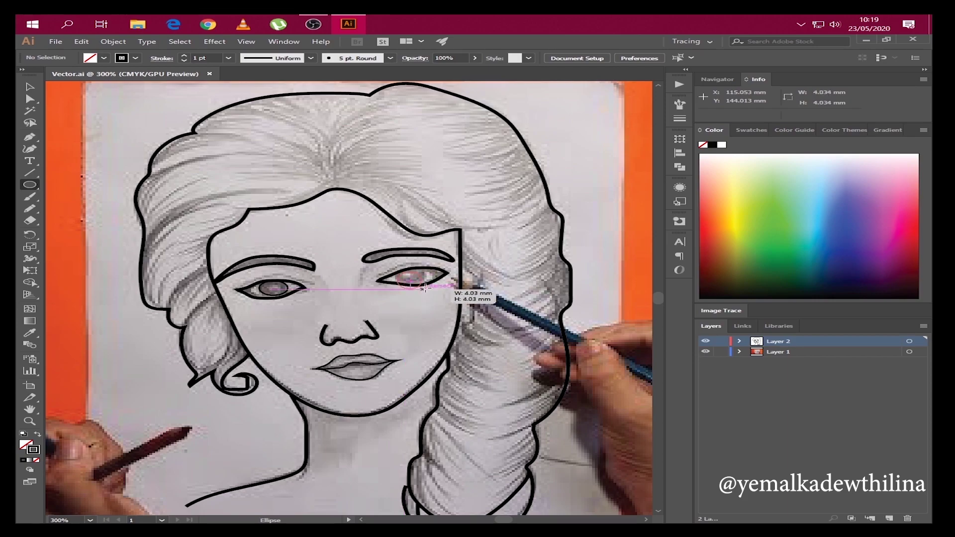
{"action": "key", "text": "v"}
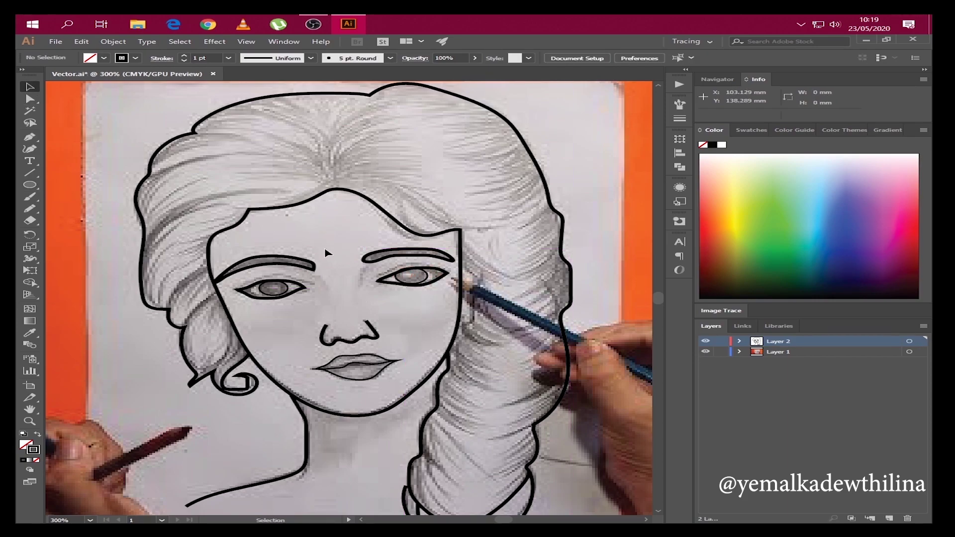
{"action": "left_click", "coordinate": [351, 257]}
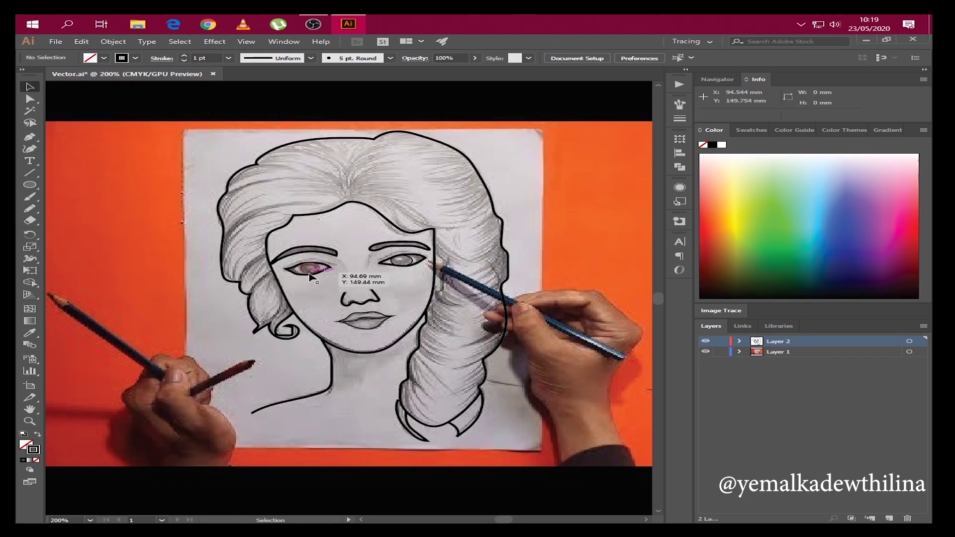
Step: Add an iris ellipse, a small pupil circle and a tiny highlight in the right eye
{"action": "left_click_drag", "start_coordinate": [436, 234], "coordinate": [494, 264]}
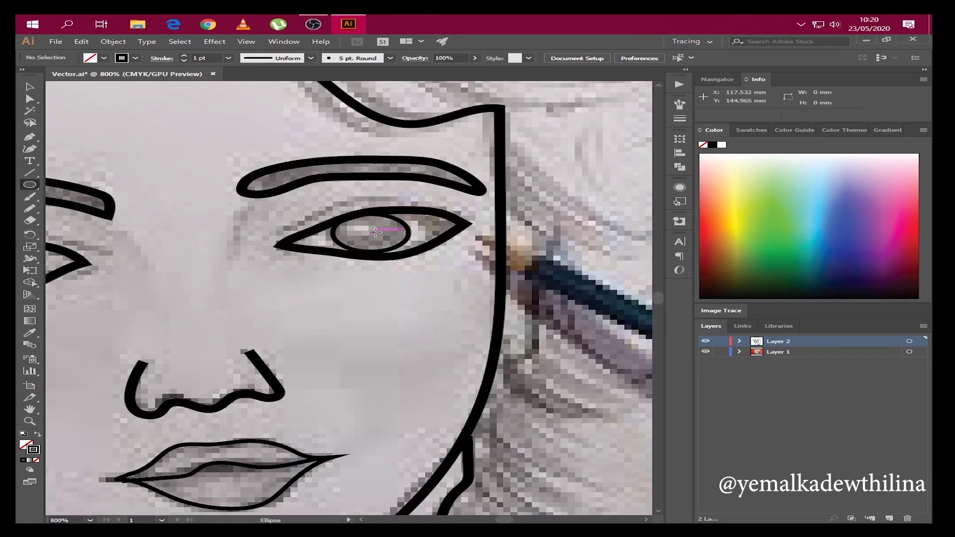
{"action": "left_click_drag", "start_coordinate": [368, 227], "coordinate": [389, 239]}
{"action": "key", "text": "v"}
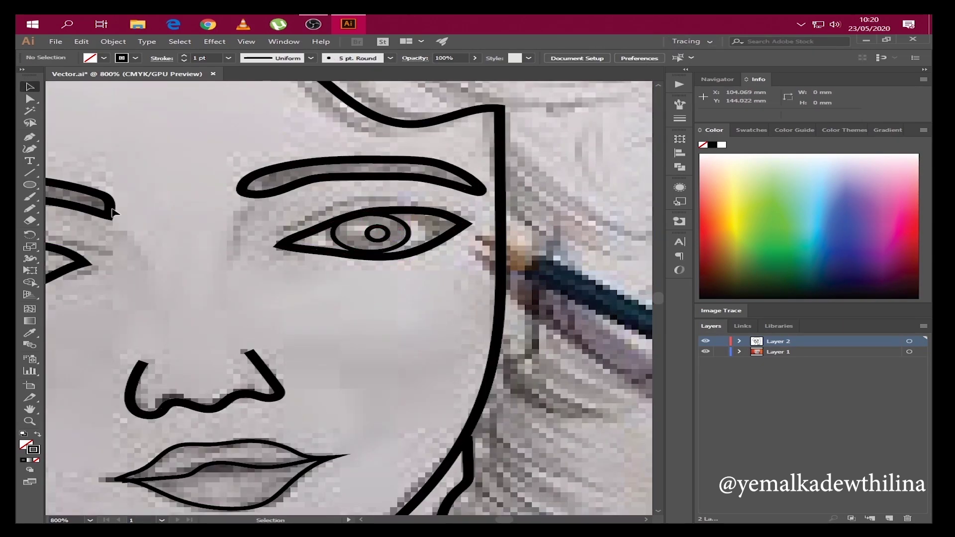
{"action": "left_click", "coordinate": [268, 224]}
{"action": "key", "text": "l"}
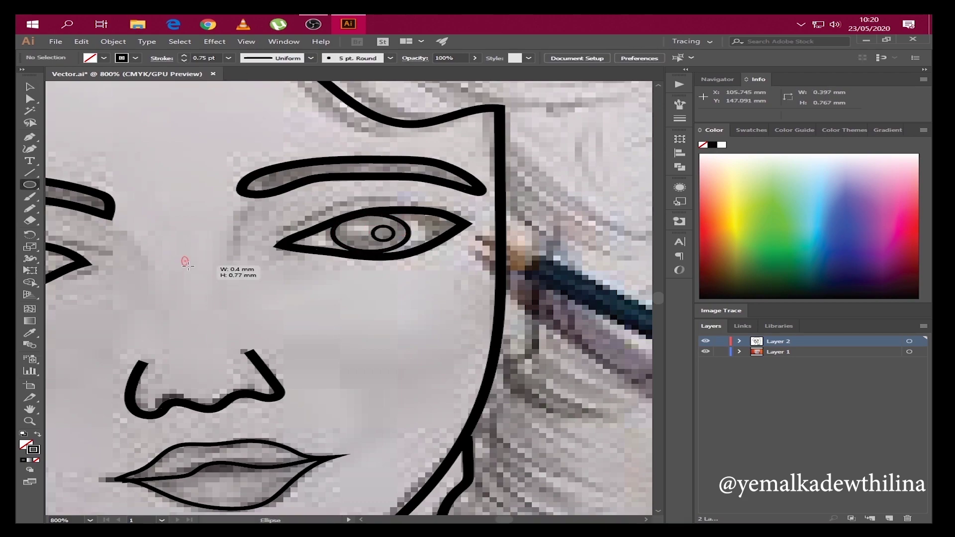
{"action": "left_click_drag", "start_coordinate": [306, 255], "coordinate": [321, 267]}
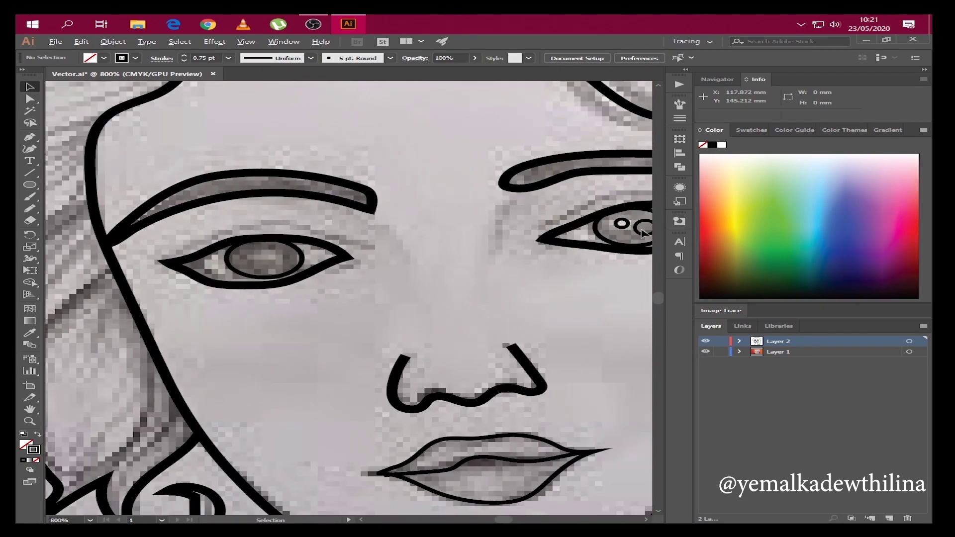
Step: Alt-drag a copy of the small right-eye circle into the left eye
{"action": "left_click", "coordinate": [642, 230]}
{"action": "left_click_drag", "start_coordinate": [643, 230], "coordinate": [342, 267]}
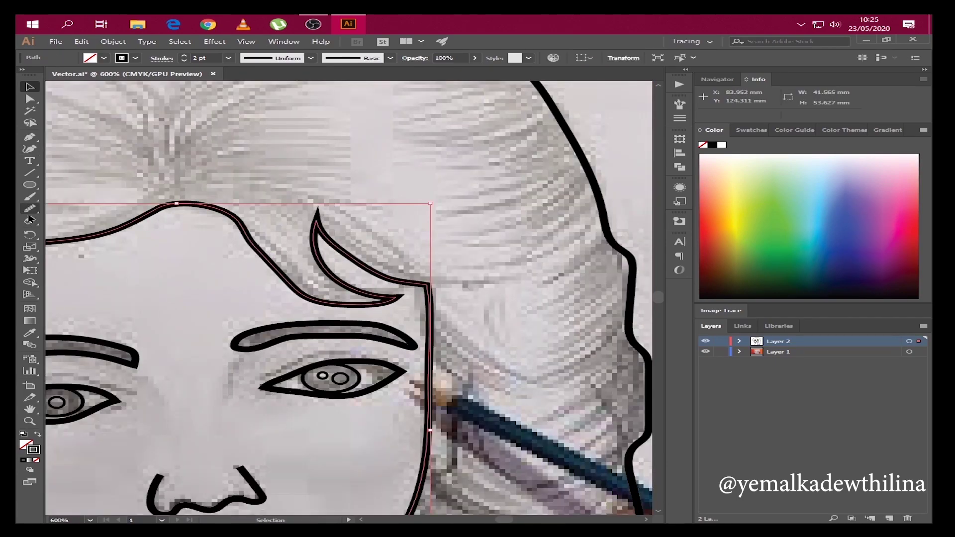
Step: Redraw and smooth the hairline curl over the forehead
{"action": "left_click", "coordinate": [30, 210]}
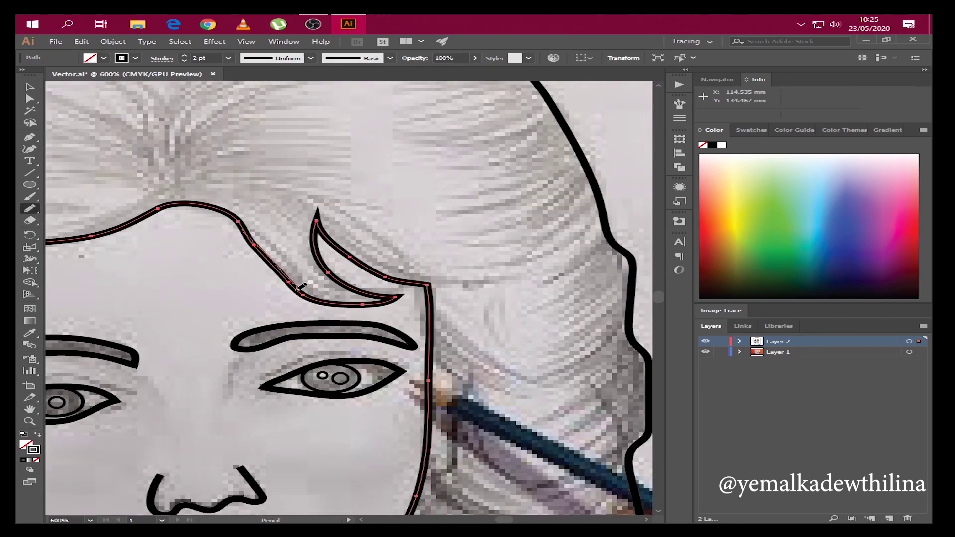
{"action": "mouse_move", "coordinate": [297, 290]}
{"action": "left_mouse_down"}
{"action": "mouse_move", "coordinate": [293, 280]}
{"action": "mouse_move", "coordinate": [314, 291]}
{"action": "left_mouse_up"}
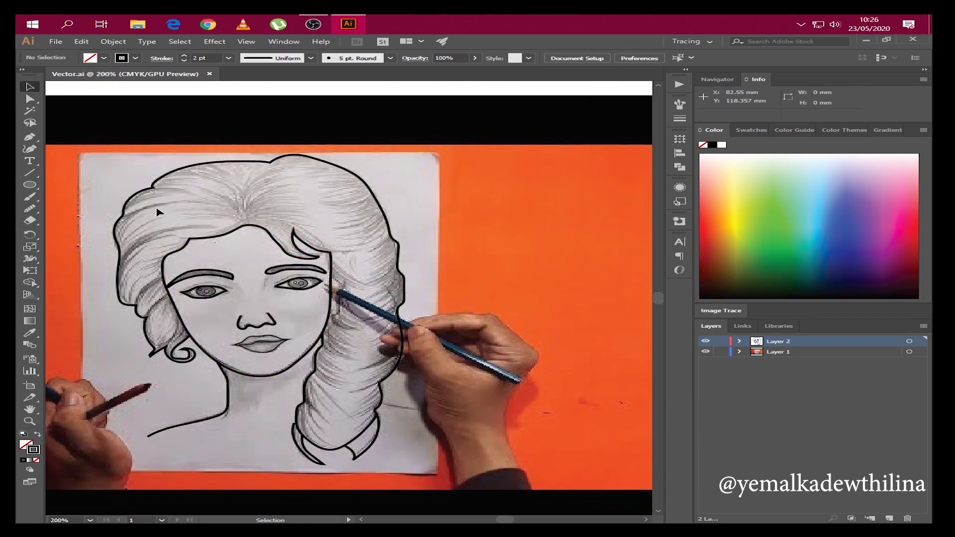
{"action": "scroll", "coordinate": [395, 434], "scroll_direction": "up", "scroll_amount": 3}
{"action": "left_click", "coordinate": [30, 209]}
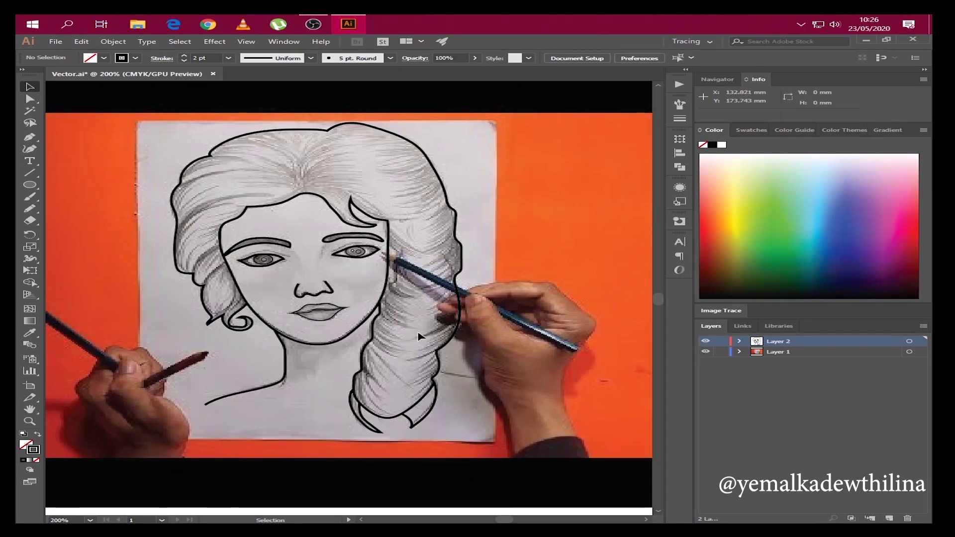
{"action": "scroll", "coordinate": [422, 394], "scroll_direction": "up", "scroll_amount": 2}
Step: Draw a stroke at the braid's bottom and many strand lines across the crown and right side of the hair
{"action": "key", "text": "n"}
{"action": "left_click_drag", "start_coordinate": [436, 365], "coordinate": [373, 429]}
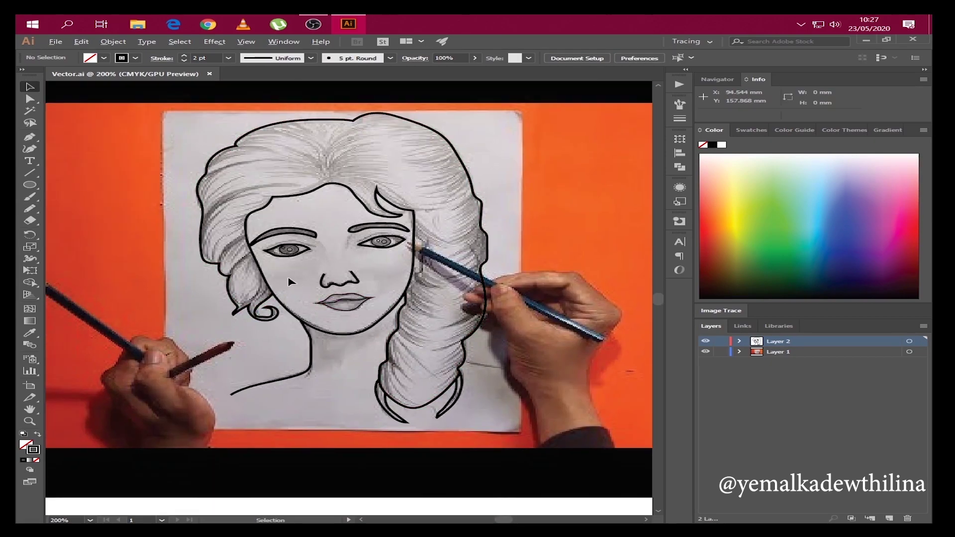
{"action": "left_click_drag", "start_coordinate": [350, 360], "coordinate": [362, 387]}
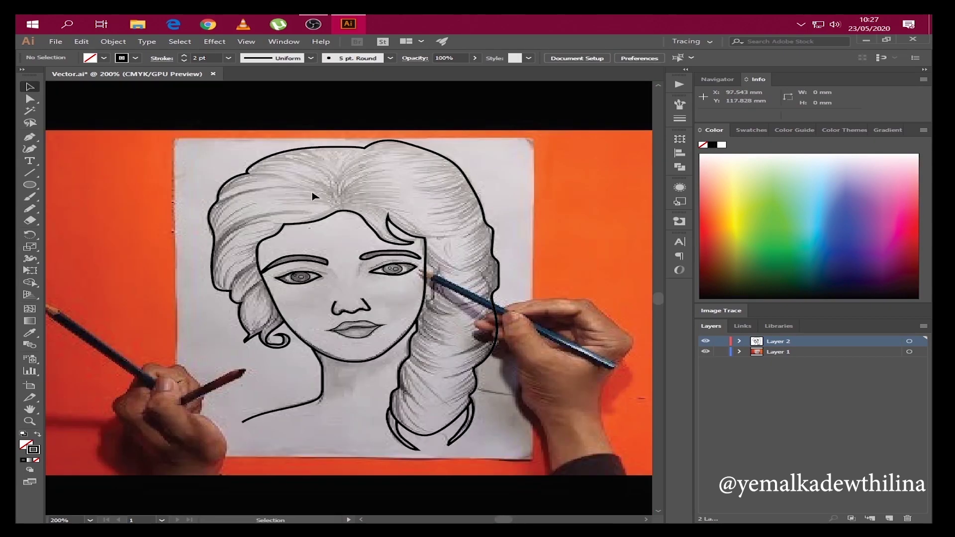
{"action": "scroll", "coordinate": [313, 195], "scroll_direction": "up", "scroll_amount": 1}
{"action": "key", "text": "n"}
{"action": "left_click_drag", "start_coordinate": [193, 295], "coordinate": [232, 329]}
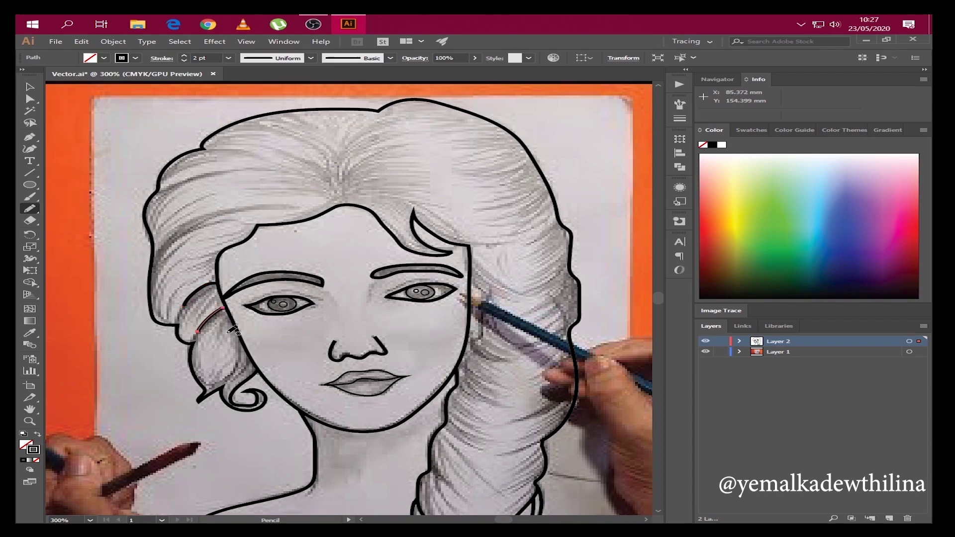
{"action": "left_click_drag", "start_coordinate": [298, 209], "coordinate": [157, 253]}
{"action": "left_click_drag", "start_coordinate": [194, 238], "coordinate": [156, 282]}
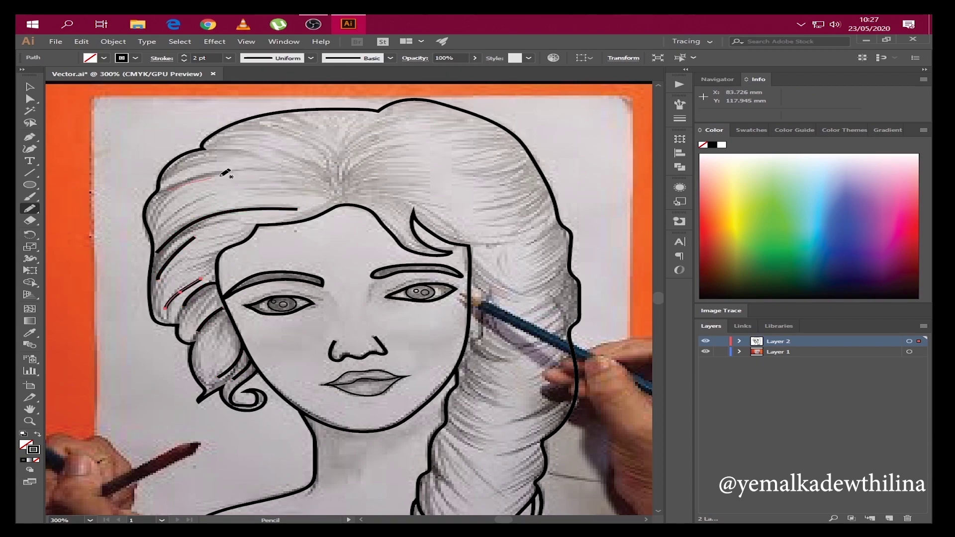
{"action": "left_click_drag", "start_coordinate": [269, 171], "coordinate": [166, 191]}
{"action": "left_click_drag", "start_coordinate": [291, 172], "coordinate": [230, 148]}
{"action": "mouse_move", "coordinate": [253, 135]}
{"action": "left_mouse_down"}
{"action": "mouse_move", "coordinate": [316, 175]}
{"action": "mouse_move", "coordinate": [409, 119]}
{"action": "left_mouse_up"}
{"action": "left_click_drag", "start_coordinate": [347, 163], "coordinate": [431, 128]}
{"action": "left_click_drag", "start_coordinate": [348, 178], "coordinate": [429, 143]}
{"action": "left_click_drag", "start_coordinate": [357, 185], "coordinate": [451, 155]}
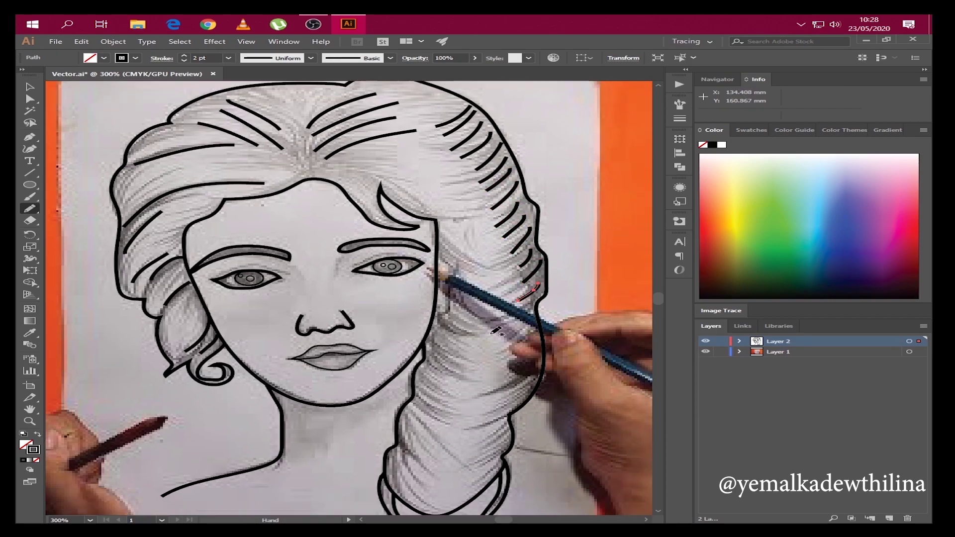
{"action": "left_click_drag", "start_coordinate": [442, 253], "coordinate": [483, 269]}
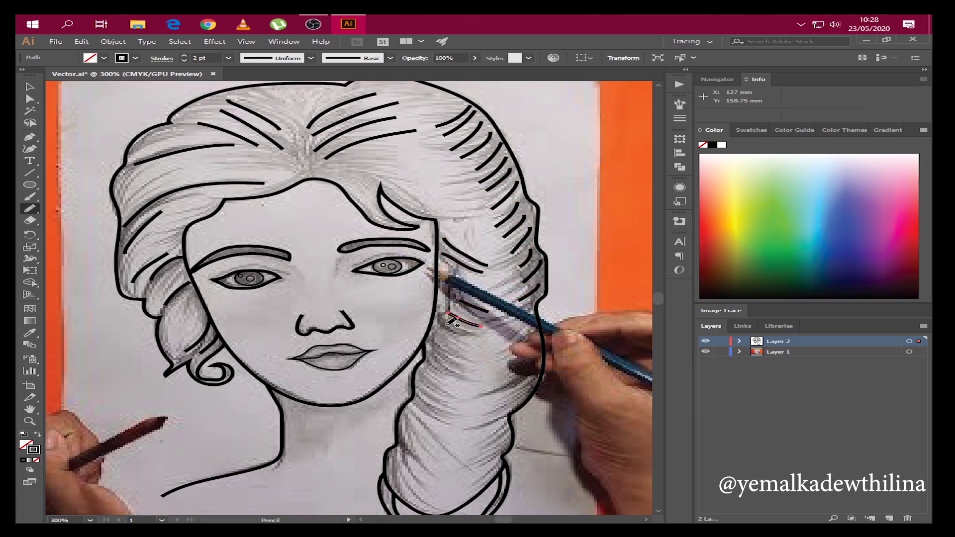
Step: Add several short strand strokes within the braid
{"action": "scroll", "coordinate": [475, 394], "scroll_direction": "down", "scroll_amount": 3}
{"action": "left_click_drag", "start_coordinate": [421, 343], "coordinate": [444, 351]}
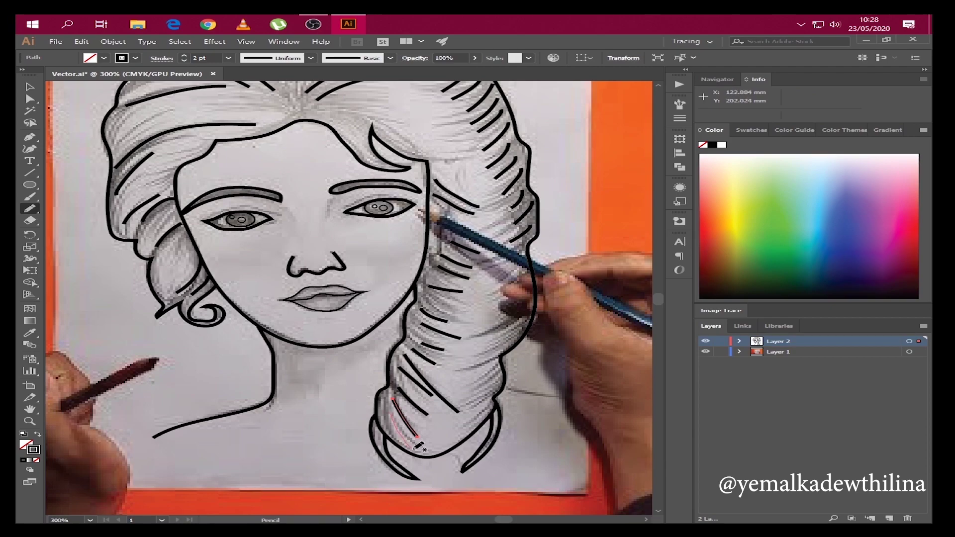
{"action": "left_click_drag", "start_coordinate": [468, 393], "coordinate": [499, 375]}
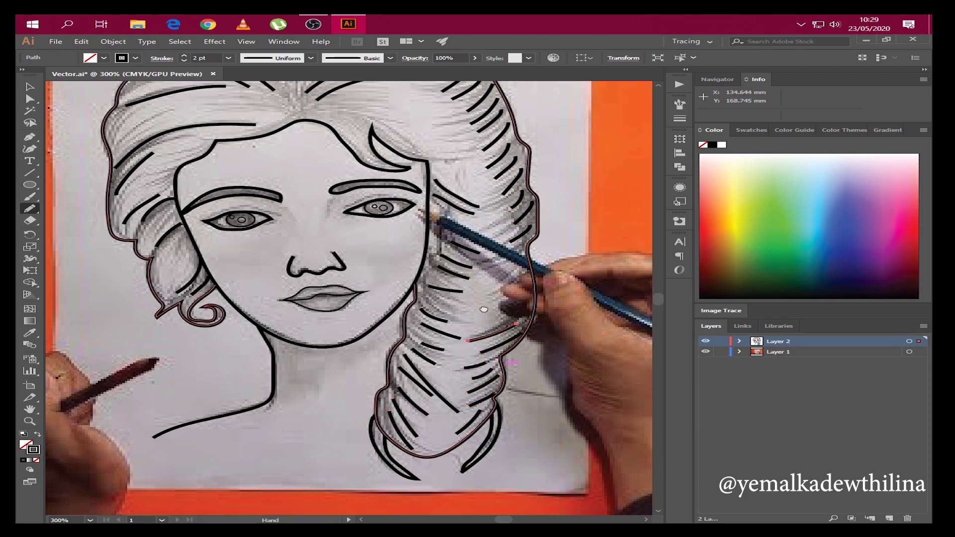
{"action": "left_click_drag", "start_coordinate": [483, 310], "coordinate": [436, 329]}
{"action": "left_click_drag", "start_coordinate": [470, 316], "coordinate": [447, 326]}
{"action": "scroll", "coordinate": [478, 274], "scroll_direction": "up", "scroll_amount": 3}
{"action": "scroll", "coordinate": [479, 273], "scroll_direction": "left", "scroll_amount": 3}
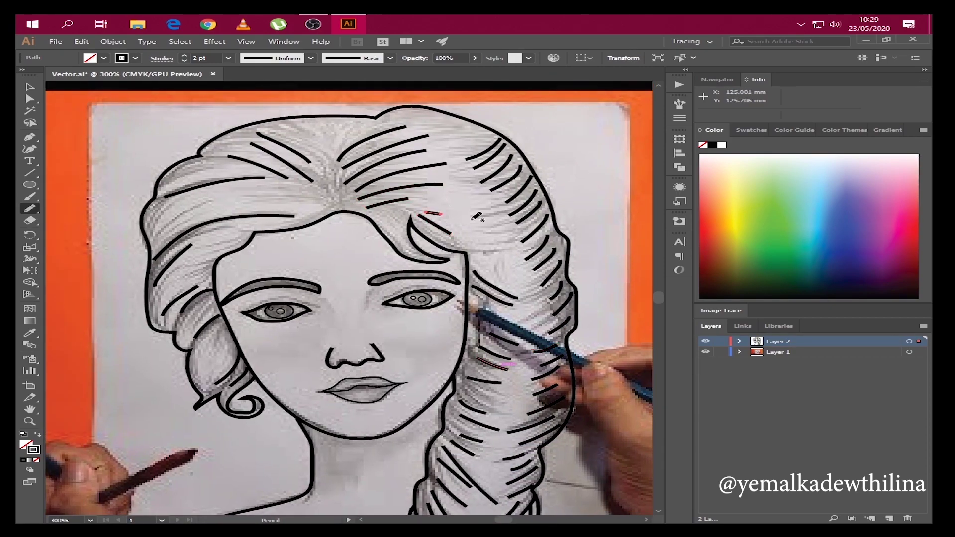
Step: Save the document and check the lines with the reference photo hidden and shown
{"action": "key", "text": "v"}
{"action": "key", "text": "ctrl+0"}
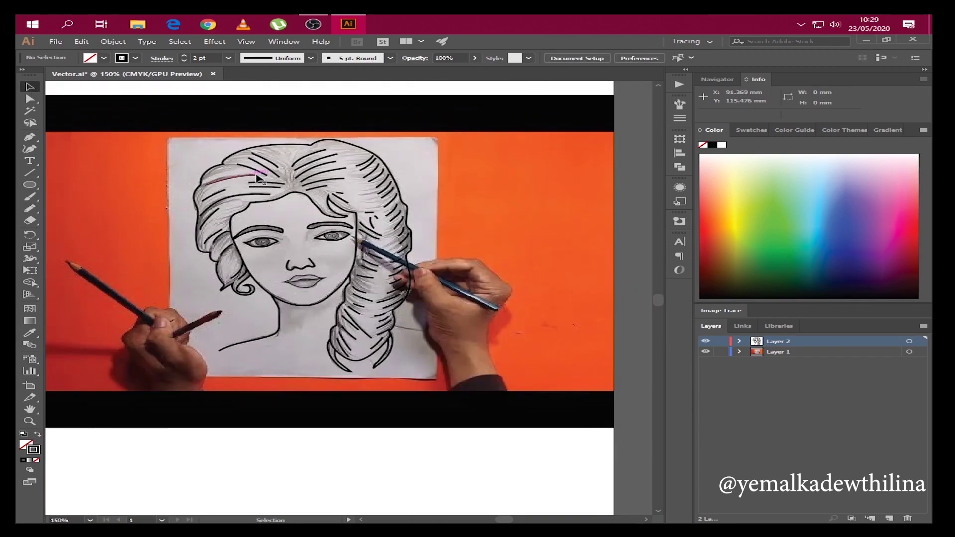
{"action": "left_click", "coordinate": [706, 352]}
{"action": "scroll", "coordinate": [342, 330], "scroll_direction": "up", "scroll_amount": 3}
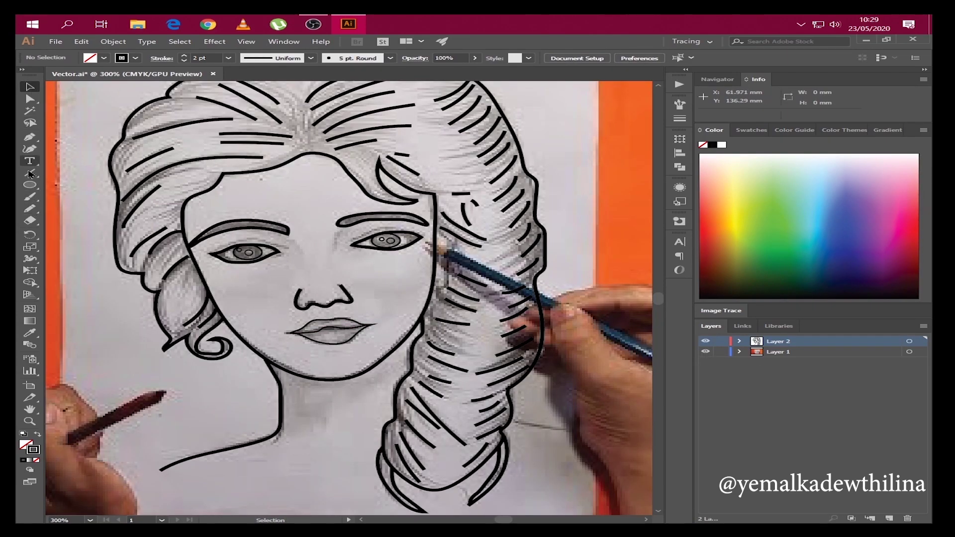
{"action": "key", "text": "ctrl+minus"}
{"action": "key", "text": "ctrl+s"}
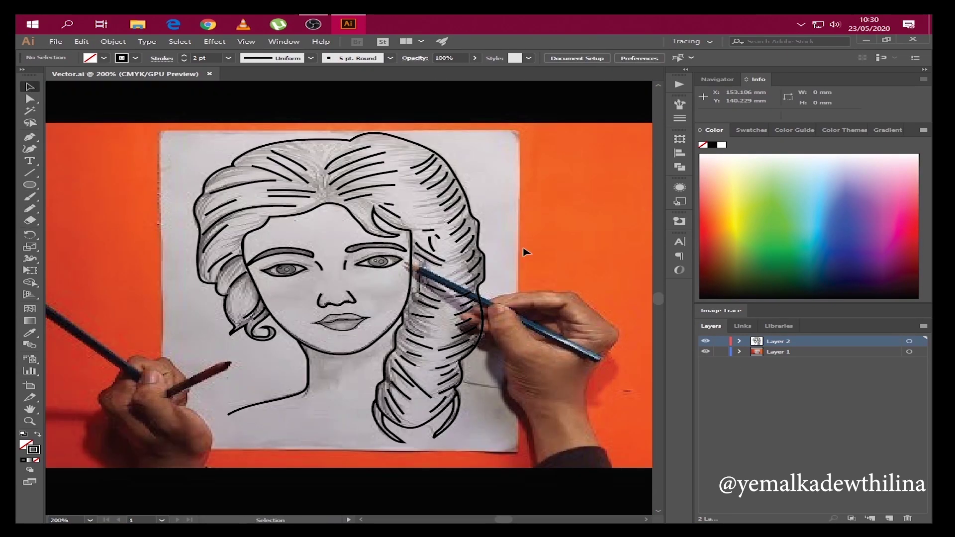
{"action": "key", "text": "ctrl+plus"}
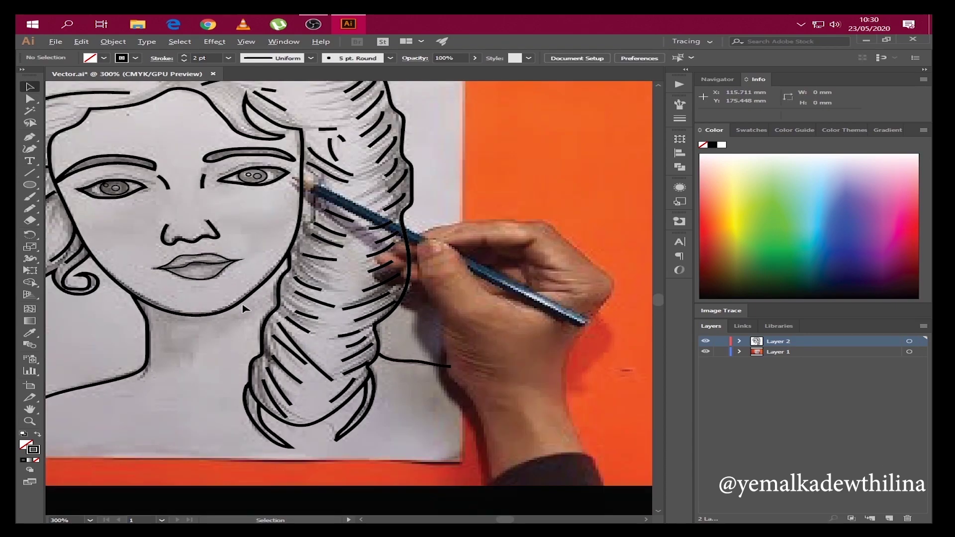
{"action": "key", "text": "ctrl+minus"}
{"action": "left_click", "coordinate": [705, 352]}
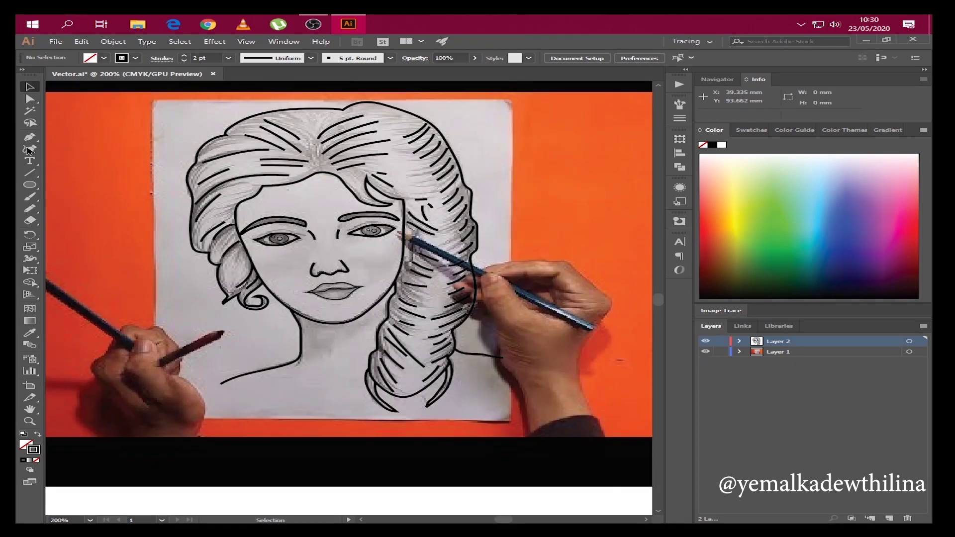
Step: Draw the pointed V-shaped neckline below the neck, then view the whole artboard
{"action": "key", "text": "n"}
{"action": "left_click_drag", "start_coordinate": [513, 356], "coordinate": [510, 357]}
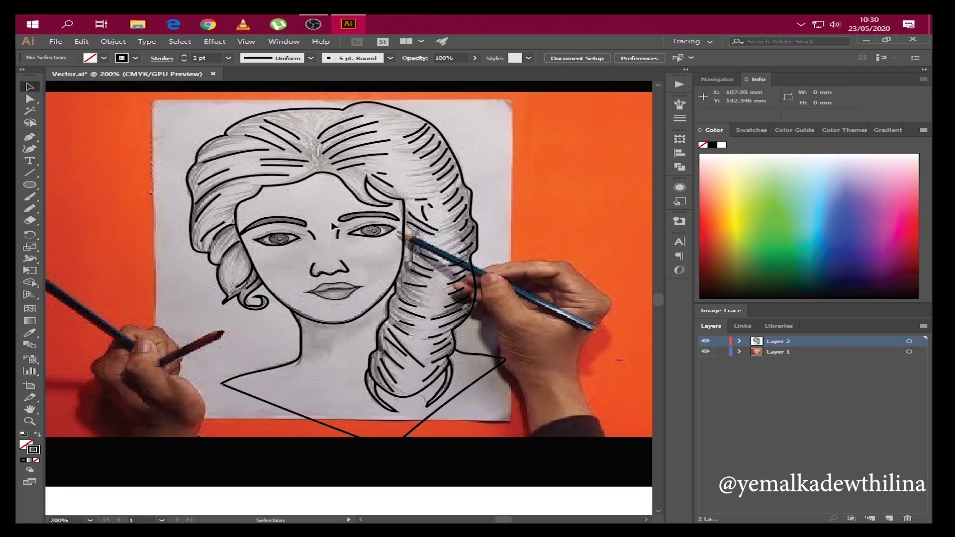
{"action": "key", "text": "v"}
{"action": "key", "text": "ctrl+plus"}
{"action": "key", "text": "ctrl+plus"}
{"action": "key", "text": "ctrl+plus"}
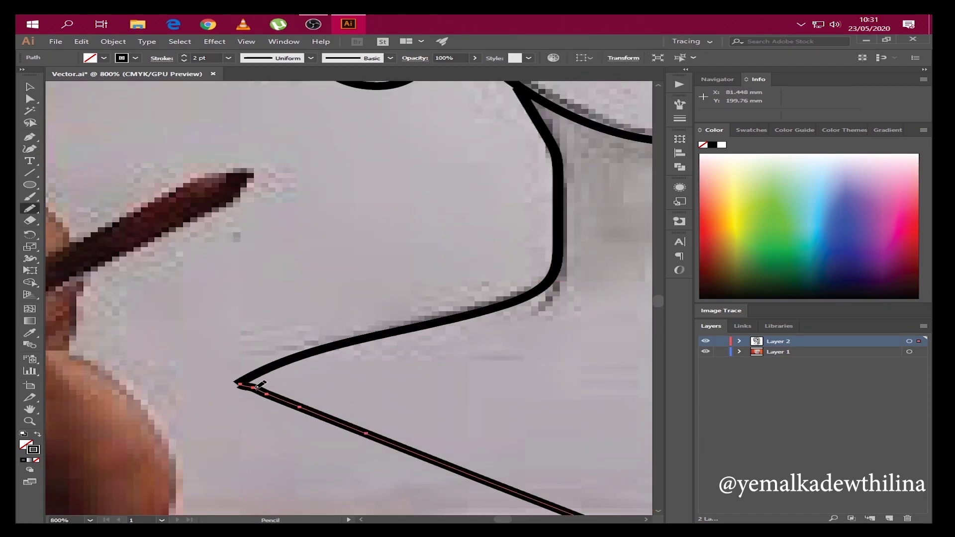
{"action": "key", "text": "ctrl+0"}
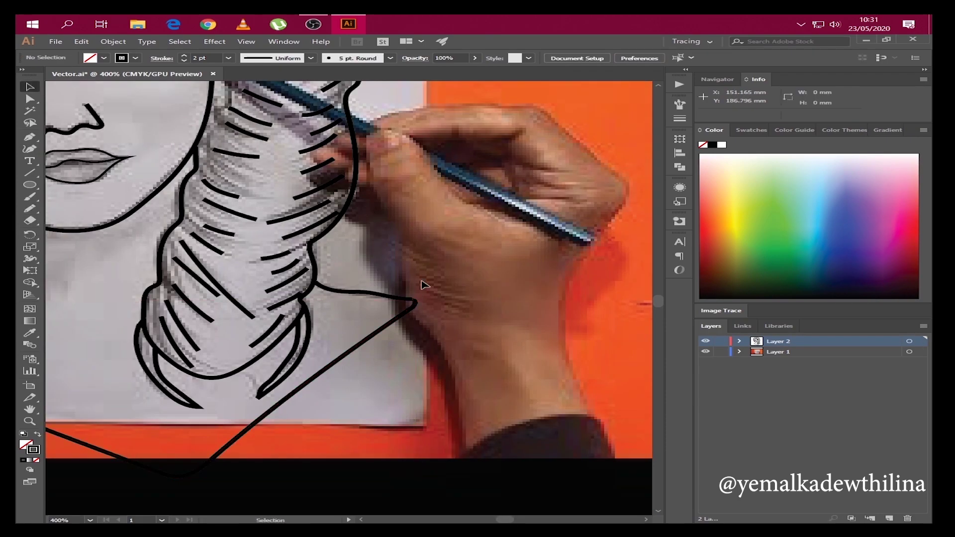
{"action": "scroll", "coordinate": [349, 365], "scroll_direction": "up", "scroll_amount": 5}
{"action": "key", "text": "v"}
{"action": "scroll", "coordinate": [281, 271], "scroll_direction": "down", "scroll_amount": 10}
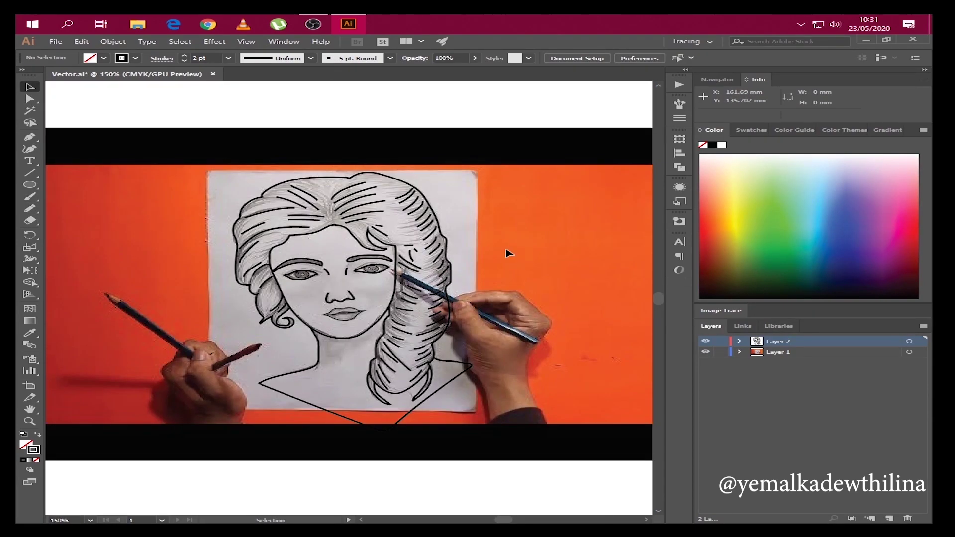
{"action": "scroll", "coordinate": [309, 179], "scroll_direction": "up", "scroll_amount": 3}
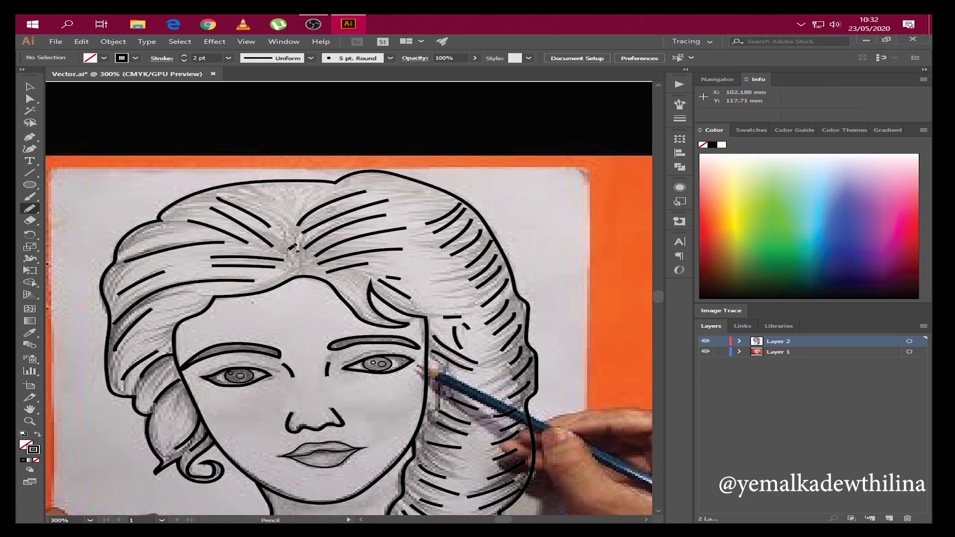
Step: Draw and discard two zigzag attempts at the hair parting
{"action": "left_click_drag", "start_coordinate": [327, 270], "coordinate": [321, 273]}
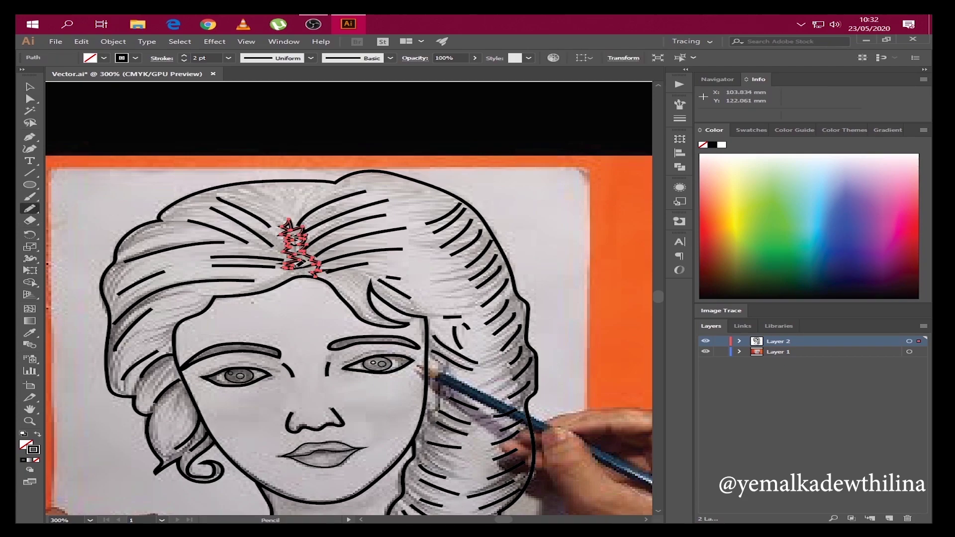
{"action": "key", "text": "v"}
{"action": "key", "text": "Delete"}
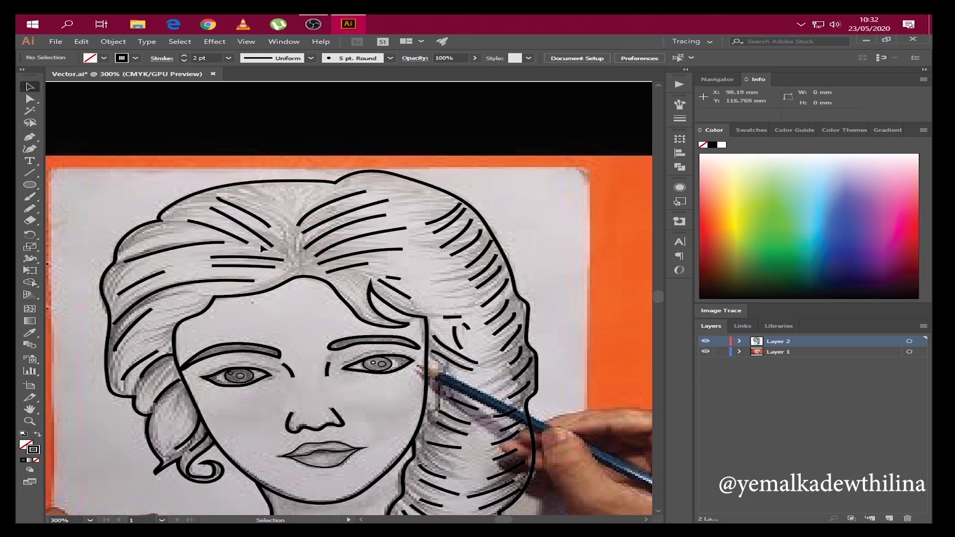
{"action": "left_click", "coordinate": [280, 248]}
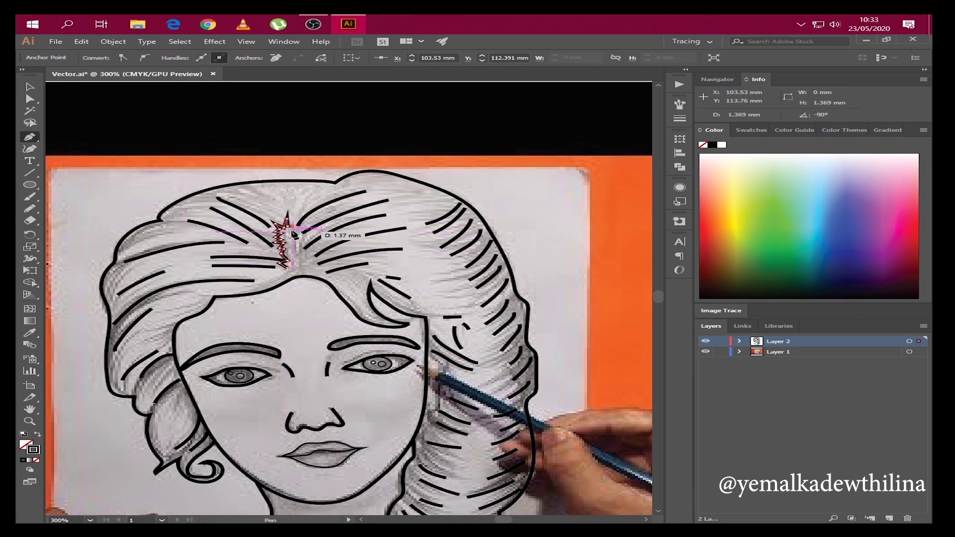
{"action": "left_click", "coordinate": [309, 272]}
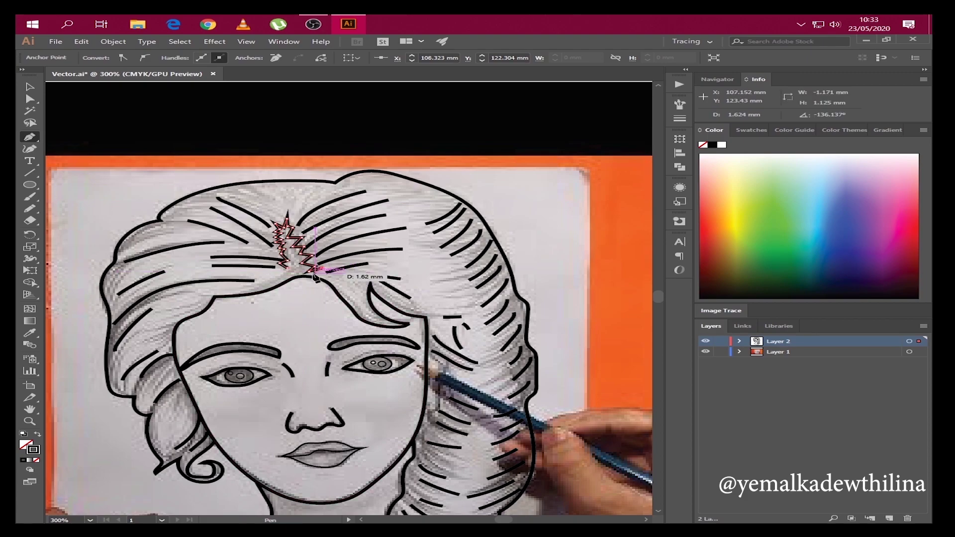
{"action": "key", "text": "Delete"}
Step: Select the stray hair strokes near the parting and delete them
{"action": "key", "text": "v"}
{"action": "left_click", "coordinate": [238, 211]}
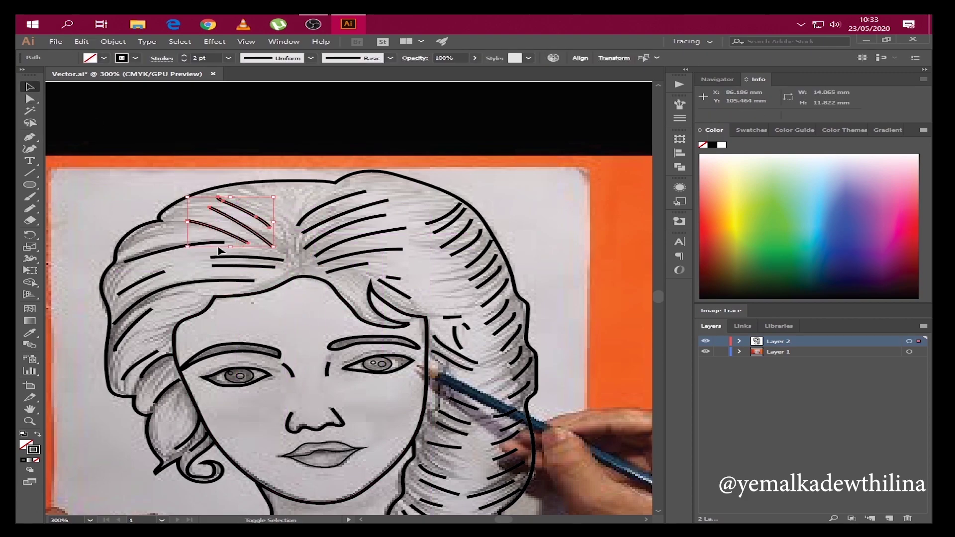
{"action": "key", "text": "Delete"}
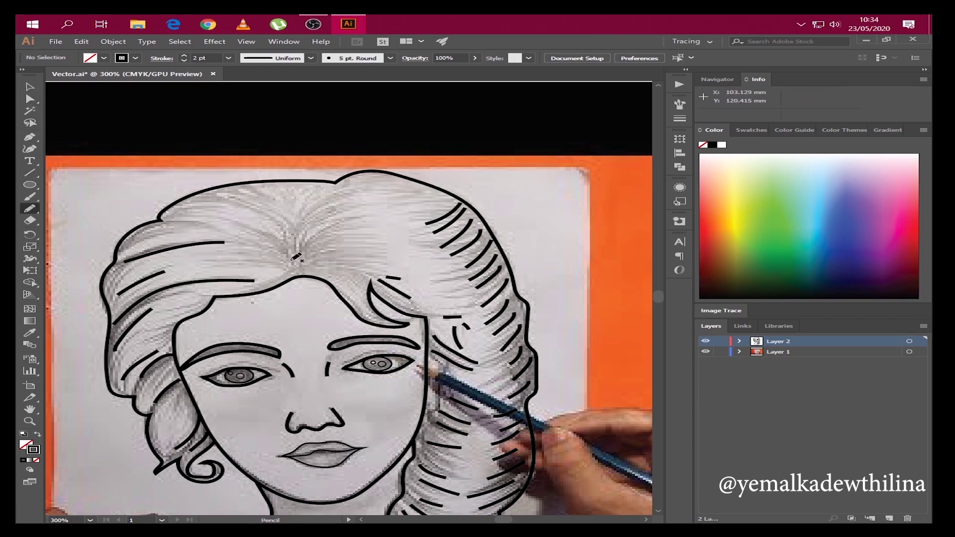
Step: Draw a new hair stroke fanning out from the parting, then deselect it
{"action": "left_click_drag", "start_coordinate": [294, 262], "coordinate": [261, 287]}
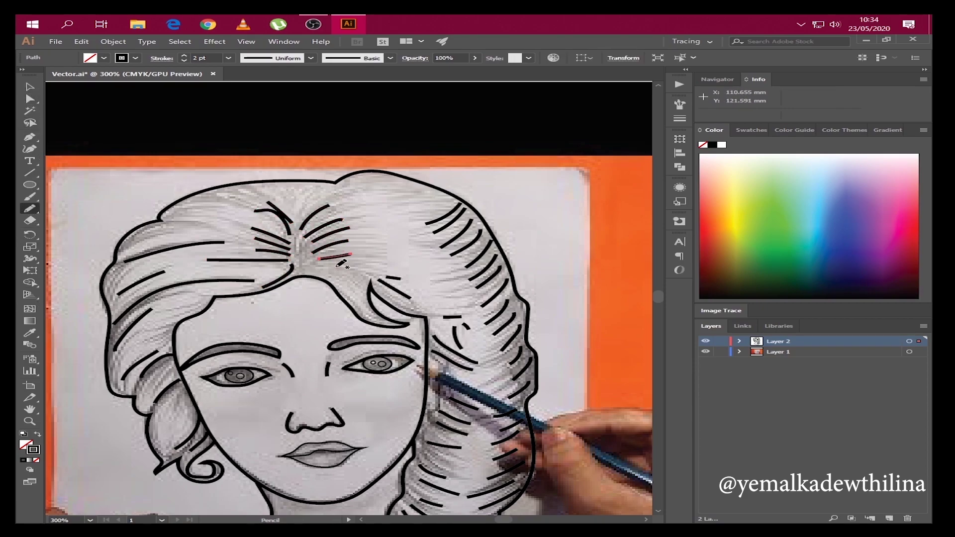
{"action": "left_click", "coordinate": [30, 87]}
{"action": "left_click", "coordinate": [271, 228]}
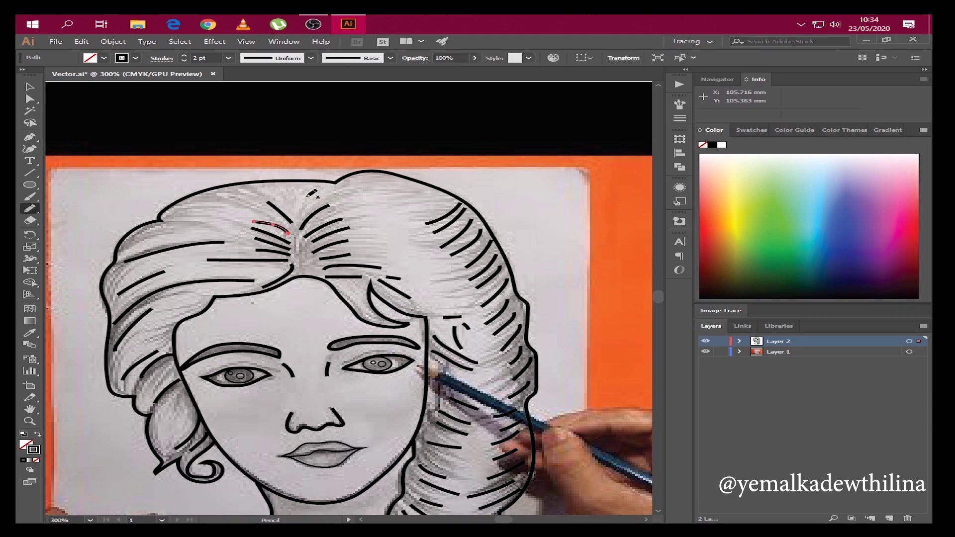
{"action": "key", "text": "v"}
{"action": "key", "text": "ctrl+minus"}
{"action": "key", "text": "ctrl+minus"}
Step: Save Vector.ai with the reference photo layer hidden, then show it again
{"action": "left_click", "coordinate": [706, 352]}
{"action": "key", "text": "ctrl+s"}
{"action": "left_click", "coordinate": [706, 352]}
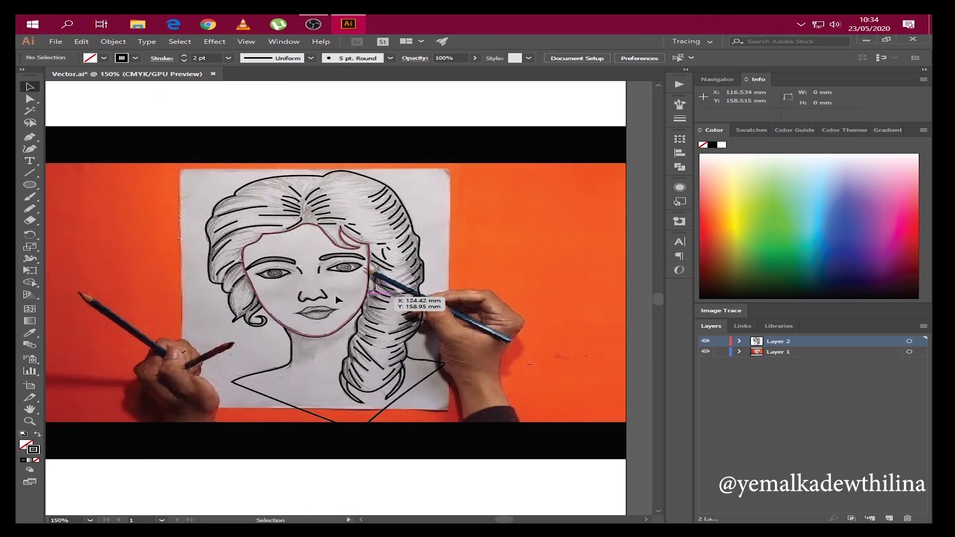
{"action": "key", "text": "ctrl+plus"}
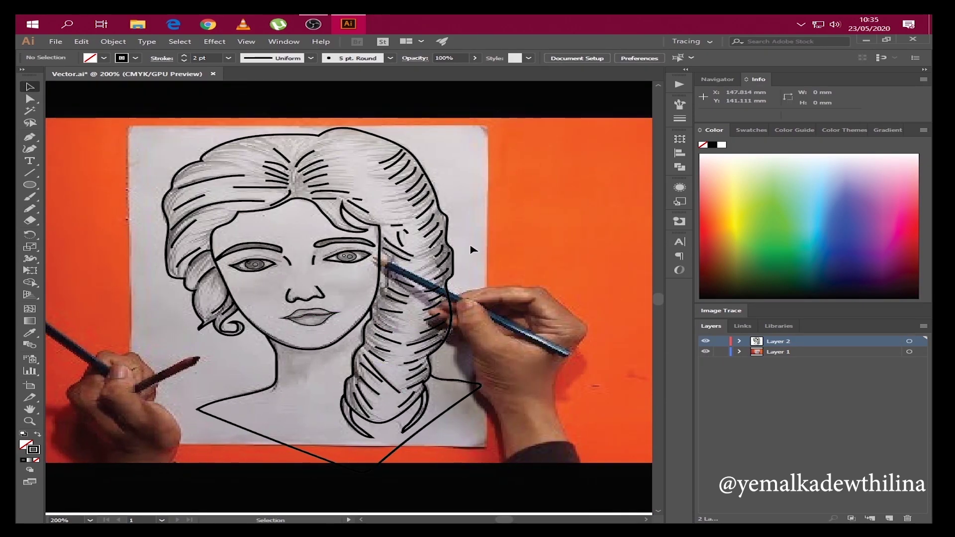
{"action": "key", "text": "ctrl+minus"}
Step: Export the drawing as a JPEG named Vector G
{"action": "left_click", "coordinate": [55, 41]}
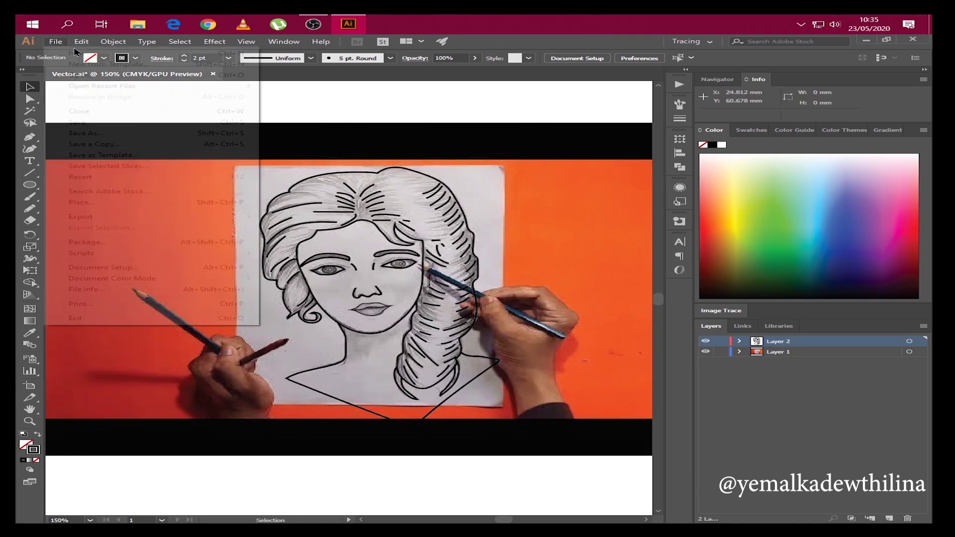
{"action": "left_click", "coordinate": [261, 182]}
{"action": "key", "text": "Return"}
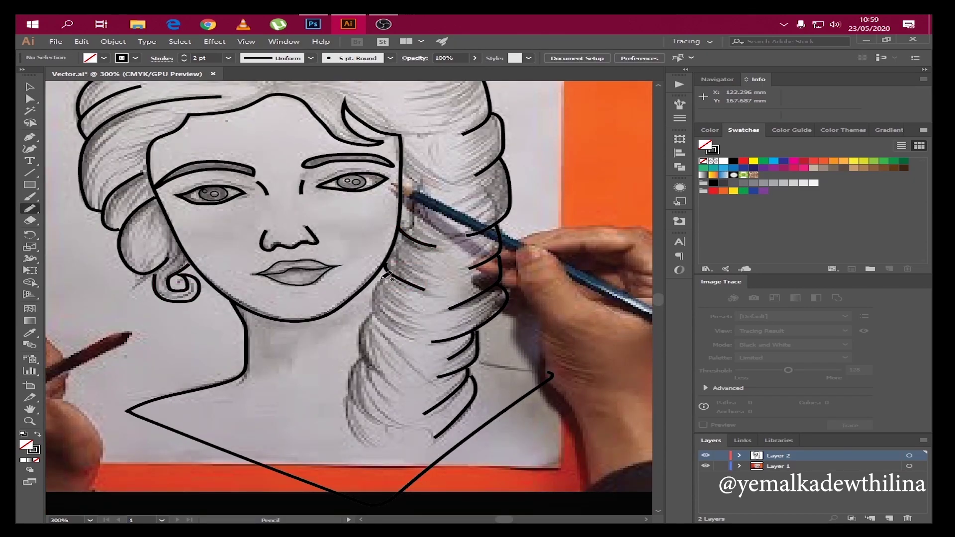
Step: Draw curved pencil strokes down the braid's lower-left edge and across its bottom
{"action": "mouse_move", "coordinate": [387, 275]}
{"action": "left_mouse_down"}
{"action": "mouse_move", "coordinate": [401, 338]}
{"action": "mouse_move", "coordinate": [386, 386]}
{"action": "left_mouse_up"}
{"action": "left_click_drag", "start_coordinate": [318, 411], "coordinate": [303, 380]}
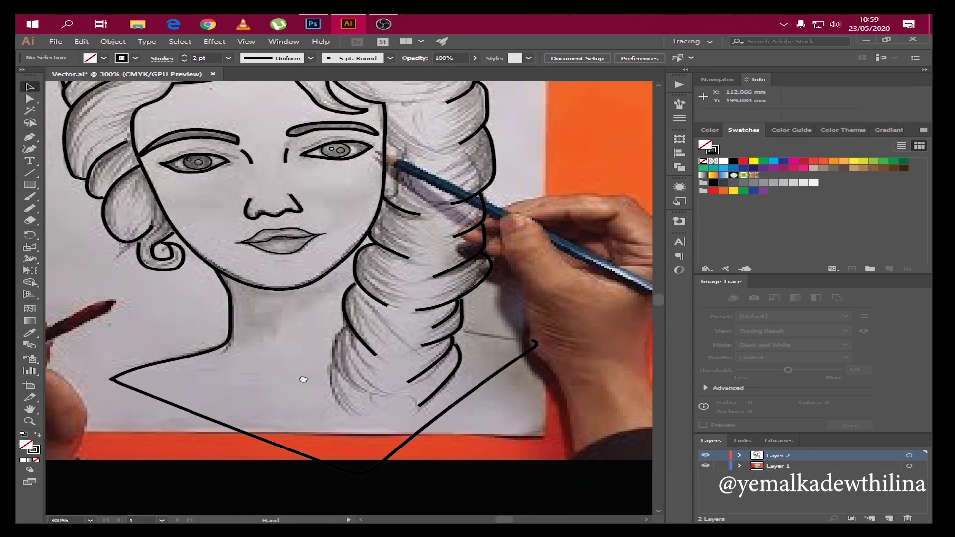
{"action": "mouse_move", "coordinate": [350, 324]}
{"action": "left_mouse_down"}
{"action": "mouse_move", "coordinate": [366, 391]}
{"action": "mouse_move", "coordinate": [351, 413]}
{"action": "left_mouse_up"}
{"action": "key", "text": "v"}
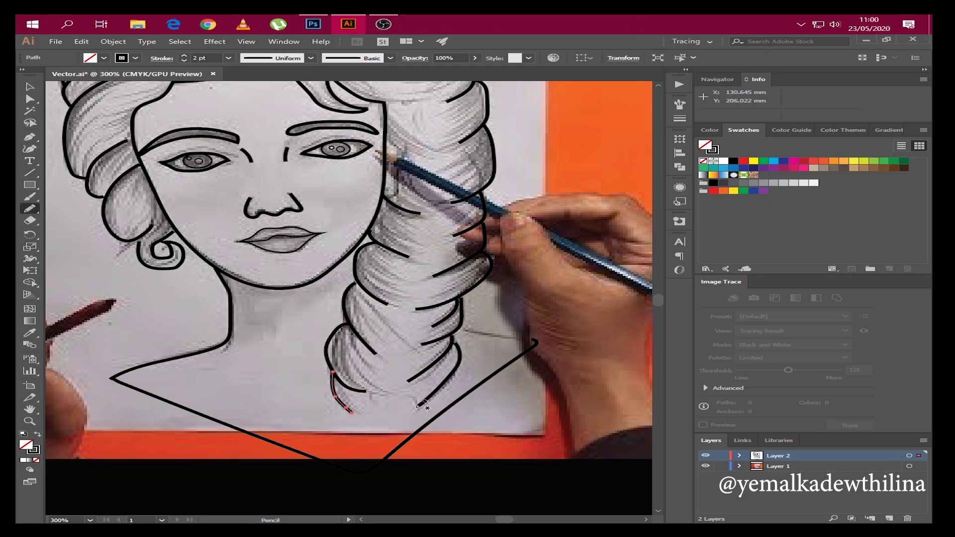
{"action": "key", "text": "v"}
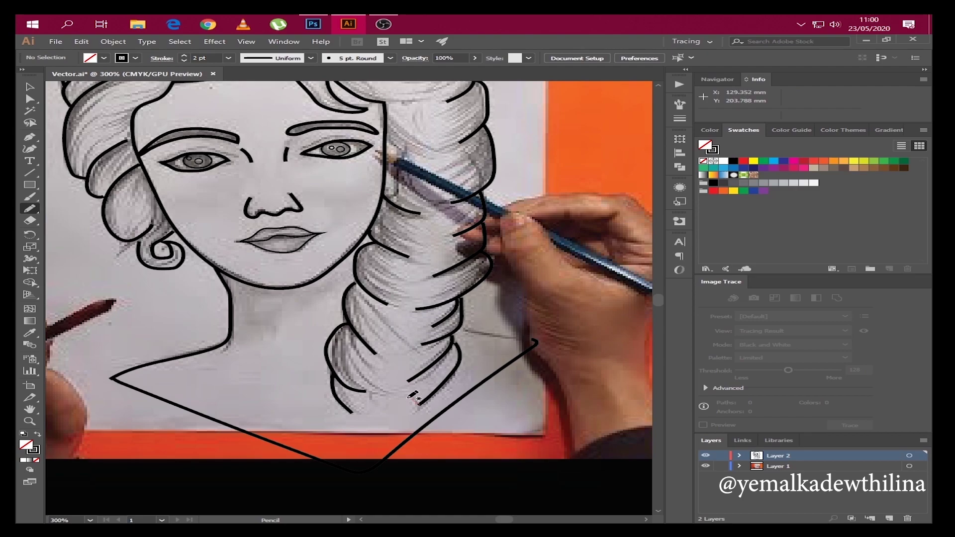
{"action": "left_click_drag", "start_coordinate": [413, 398], "coordinate": [351, 411]}
{"action": "key", "text": "v"}
{"action": "key", "text": "ctrl+0"}
Step: Inspect the hair at several zoom levels and remove a tiny stray path
{"action": "scroll", "coordinate": [199, 199], "scroll_direction": "up", "scroll_amount": 5}
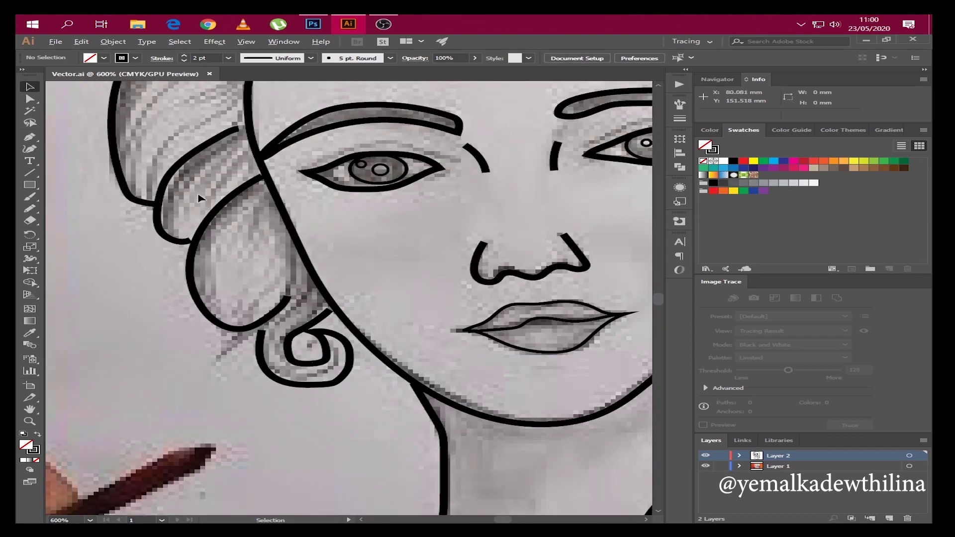
{"action": "key", "text": "v"}
{"action": "key", "text": "ctrl+0"}
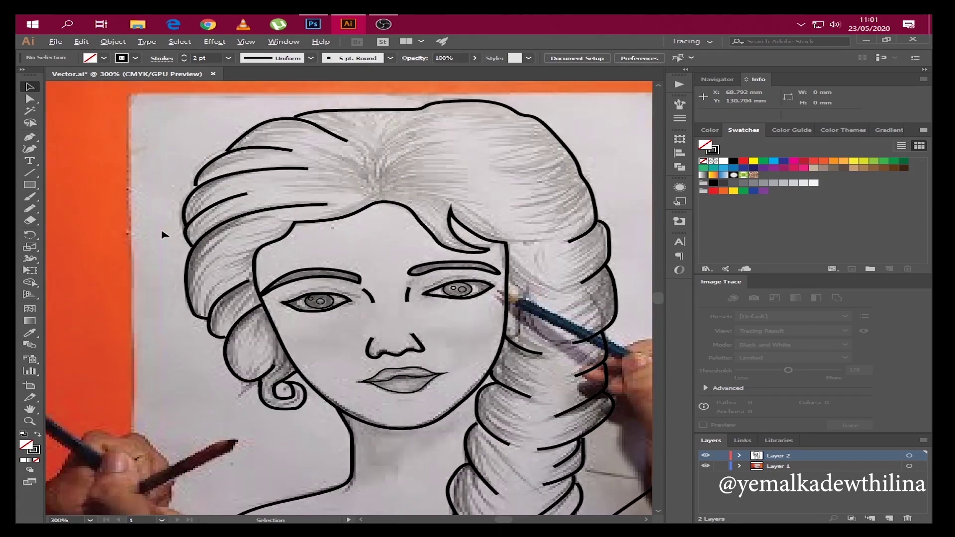
{"action": "scroll", "coordinate": [164, 234], "scroll_direction": "up", "scroll_amount": 5}
{"action": "key", "text": "ctrl+0"}
{"action": "scroll", "coordinate": [150, 189], "scroll_direction": "up", "scroll_amount": 6}
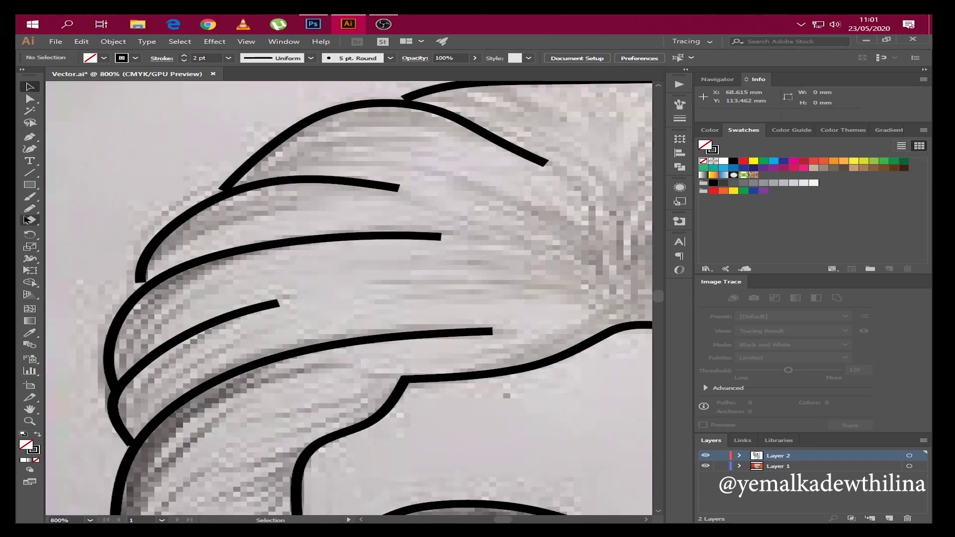
{"action": "key", "text": "v"}
{"action": "key", "text": "a"}
{"action": "scroll", "coordinate": [224, 164], "scroll_direction": "down", "scroll_amount": 3}
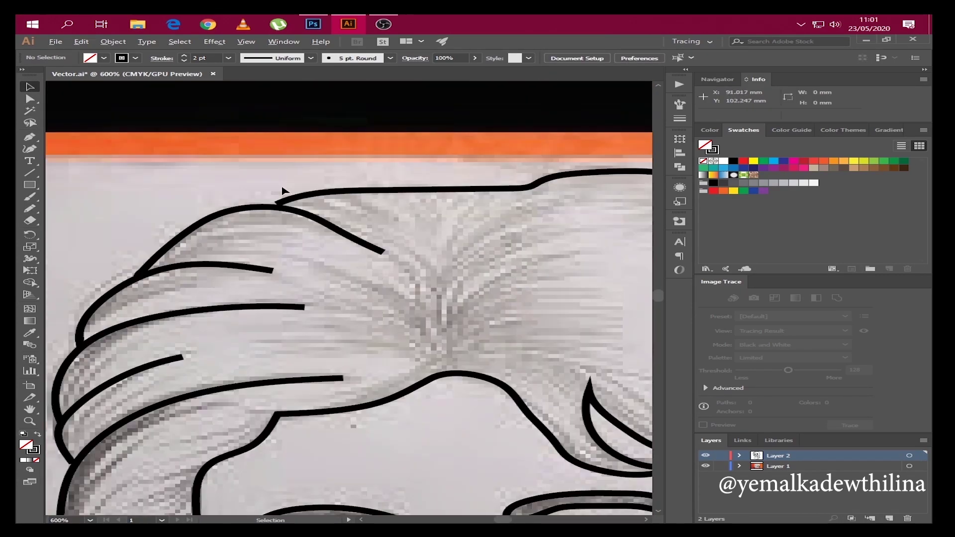
{"action": "scroll", "coordinate": [522, 209], "scroll_direction": "up", "scroll_amount": 3}
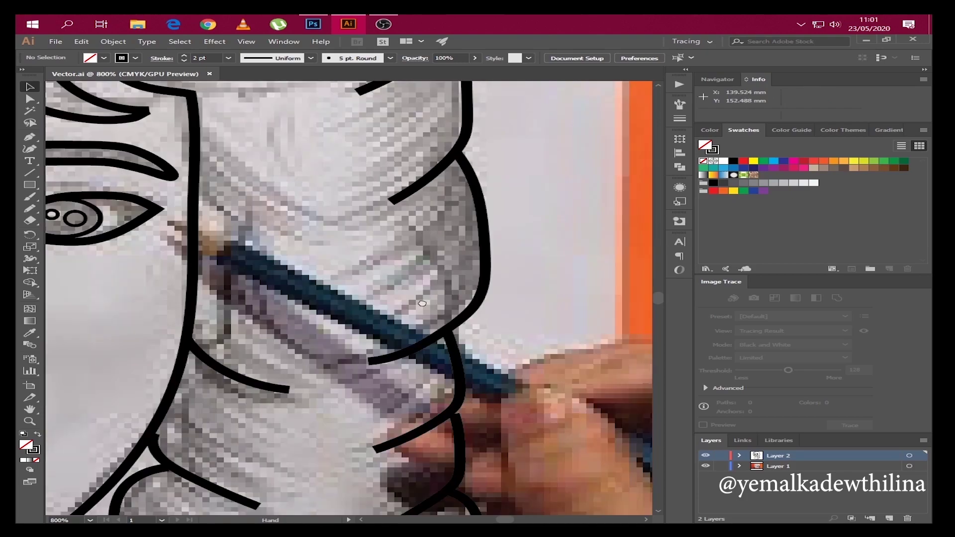
{"action": "left_click", "coordinate": [490, 129]}
{"action": "key", "text": "v"}
{"action": "key", "text": "ctrl+shift+a"}
{"action": "scroll", "coordinate": [489, 130], "scroll_direction": "down", "scroll_amount": 5}
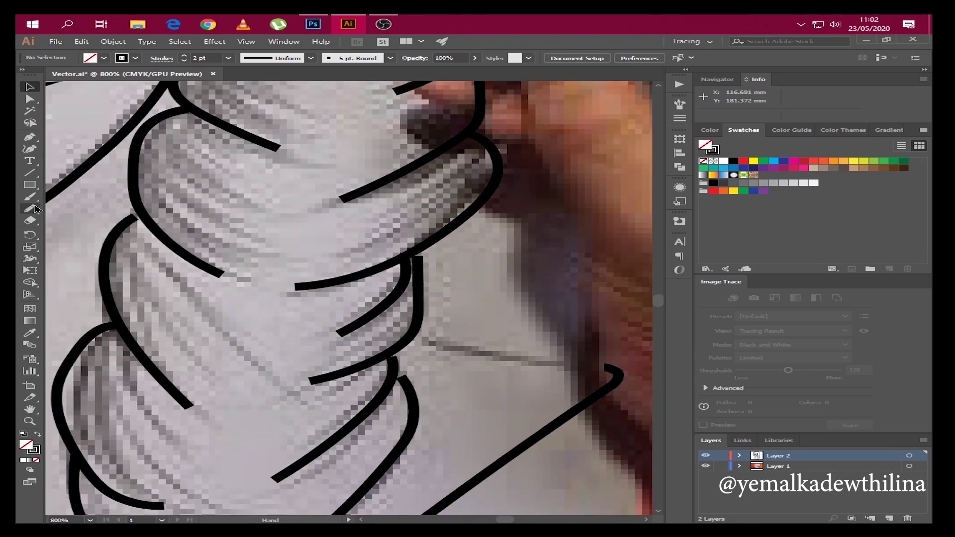
Step: Add short pencil strokes on the lower braid and check the neck corner path
{"action": "key", "text": "n"}
{"action": "left_click_drag", "start_coordinate": [144, 215], "coordinate": [149, 212]}
{"action": "scroll", "coordinate": [398, 299], "scroll_direction": "down", "scroll_amount": 3}
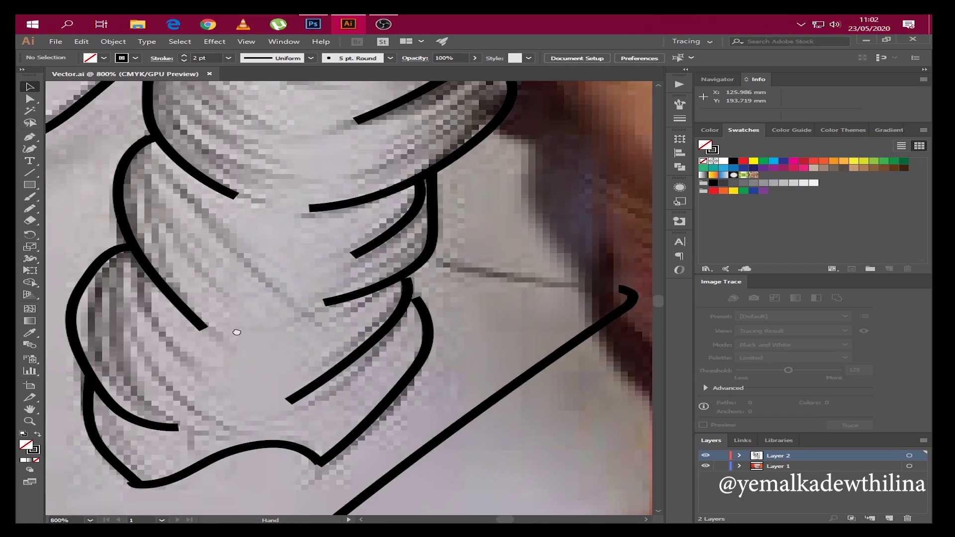
{"action": "left_click_drag", "start_coordinate": [403, 271], "coordinate": [404, 276]}
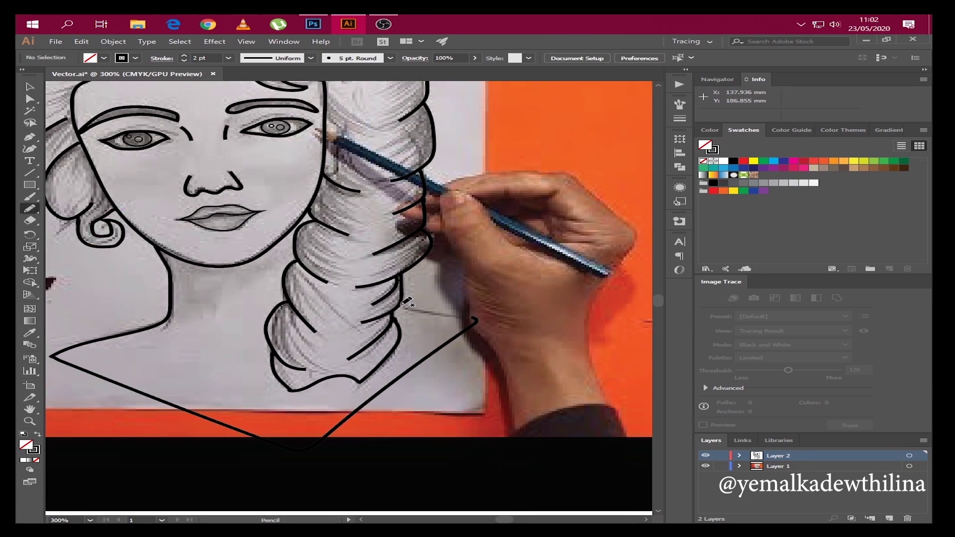
{"action": "left_click_drag", "start_coordinate": [405, 302], "coordinate": [461, 316]}
{"action": "key", "text": "v"}
{"action": "scroll", "coordinate": [460, 316], "scroll_direction": "up", "scroll_amount": 3}
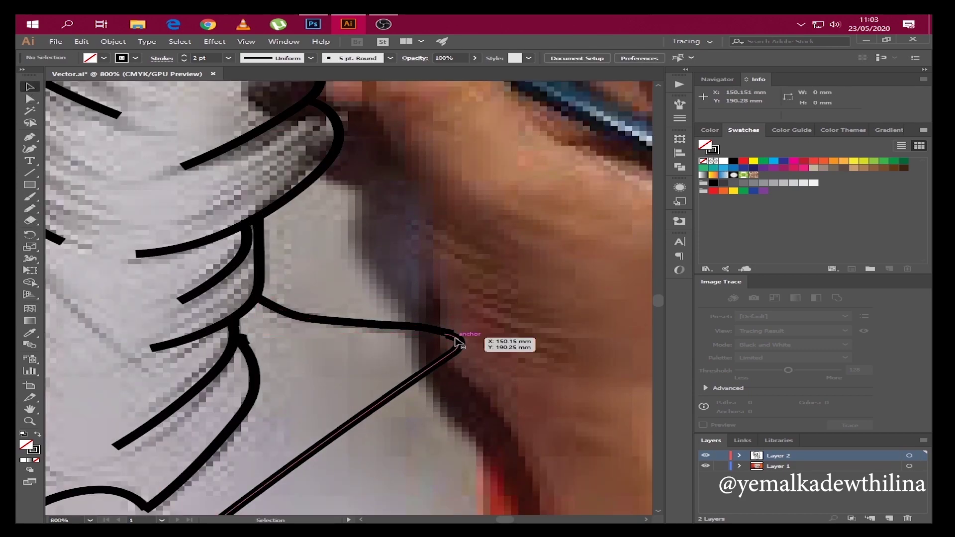
{"action": "left_click", "coordinate": [457, 342]}
{"action": "left_click", "coordinate": [133, 255]}
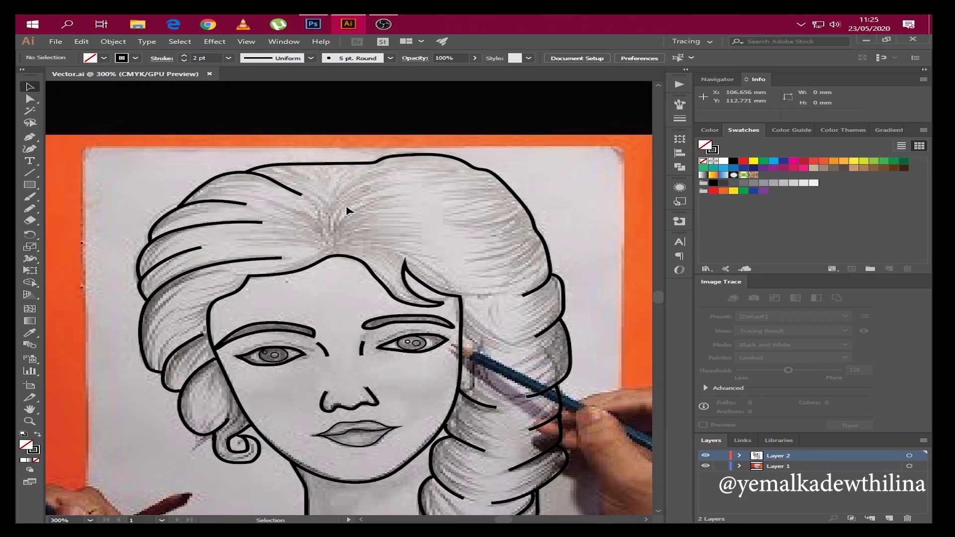
Step: Draw six more strand lines through the upper and lower hair
{"action": "left_click_drag", "start_coordinate": [330, 238], "coordinate": [422, 230]}
{"action": "left_click_drag", "start_coordinate": [338, 225], "coordinate": [396, 195]}
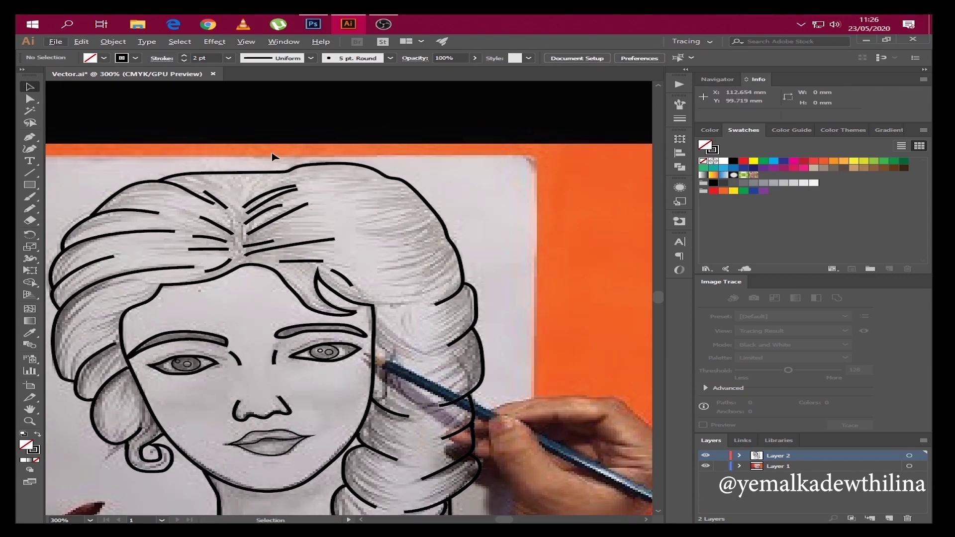
{"action": "left_click_drag", "start_coordinate": [343, 192], "coordinate": [394, 188]}
{"action": "left_click_drag", "start_coordinate": [359, 204], "coordinate": [406, 197]}
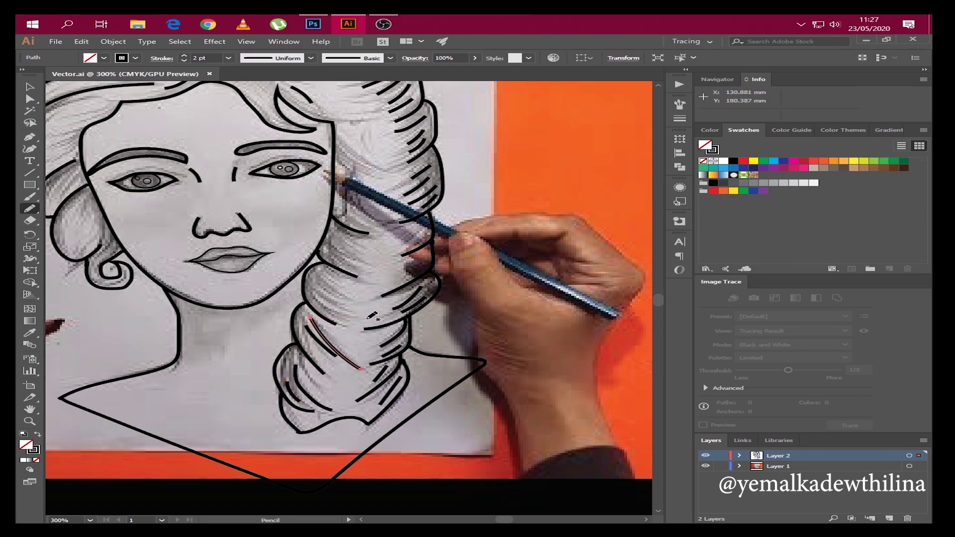
{"action": "left_click_drag", "start_coordinate": [304, 321], "coordinate": [329, 327]}
{"action": "left_click_drag", "start_coordinate": [317, 227], "coordinate": [342, 240]}
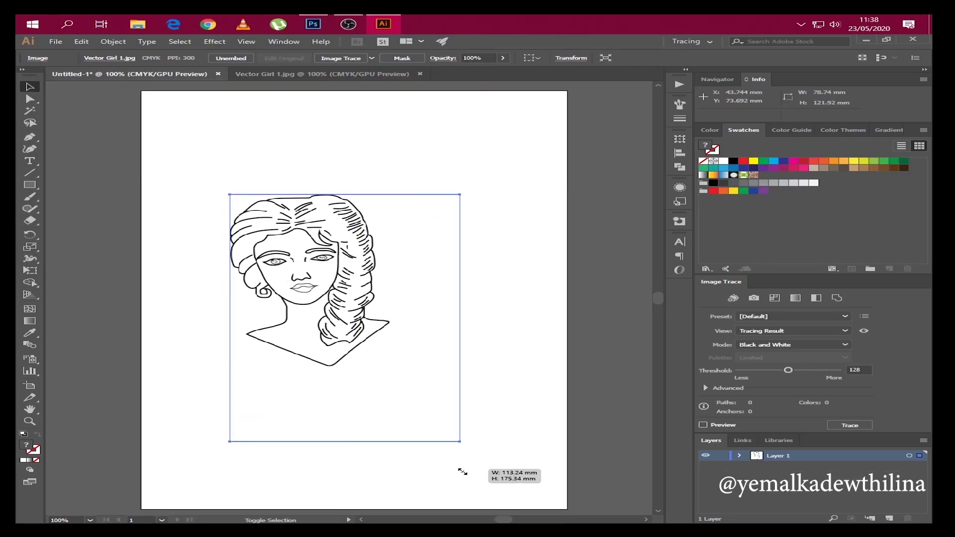
Step: Image Trace the placed line drawing at threshold 172 and expand it into paths
{"action": "left_click_drag", "start_coordinate": [420, 237], "coordinate": [425, 239]}
{"action": "left_click", "coordinate": [342, 59]}
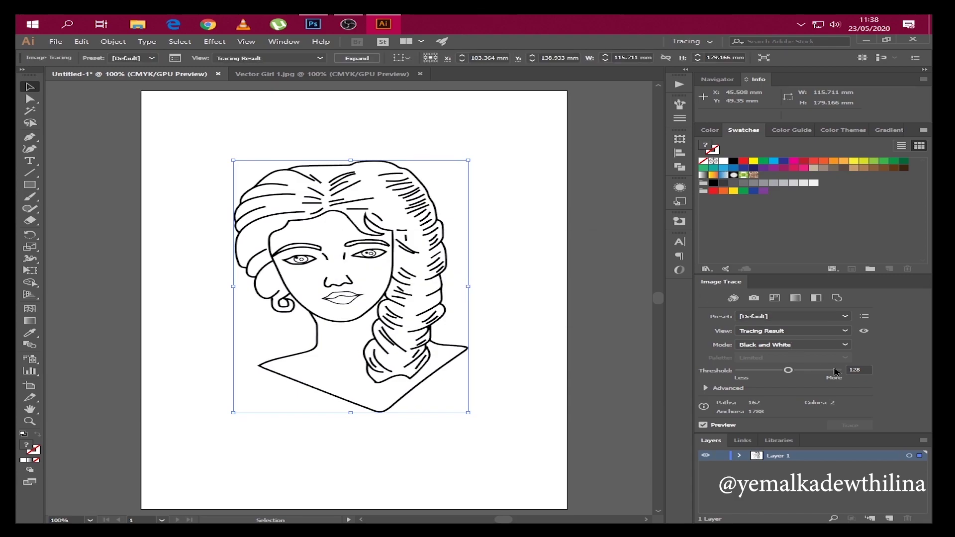
{"action": "double_click", "coordinate": [858, 370]}
{"action": "type", "text": "172"}
{"action": "key", "text": "Return"}
{"action": "left_click", "coordinate": [706, 388]}
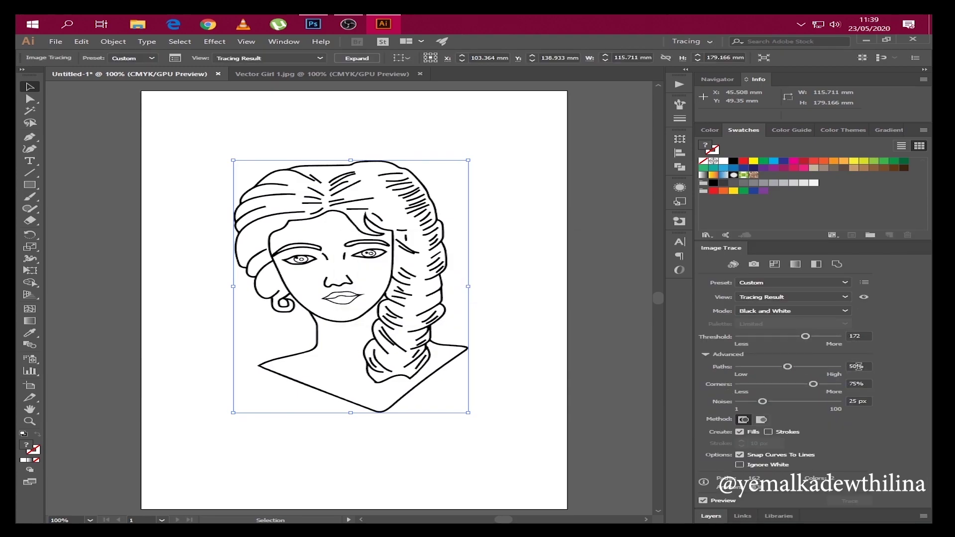
{"action": "left_click_drag", "start_coordinate": [789, 368], "coordinate": [794, 368]}
{"action": "left_click", "coordinate": [357, 58]}
Step: Select the expanded artwork and save it as Untitled-1.ai
{"action": "right_click", "coordinate": [454, 186]}
{"action": "left_click", "coordinate": [503, 141]}
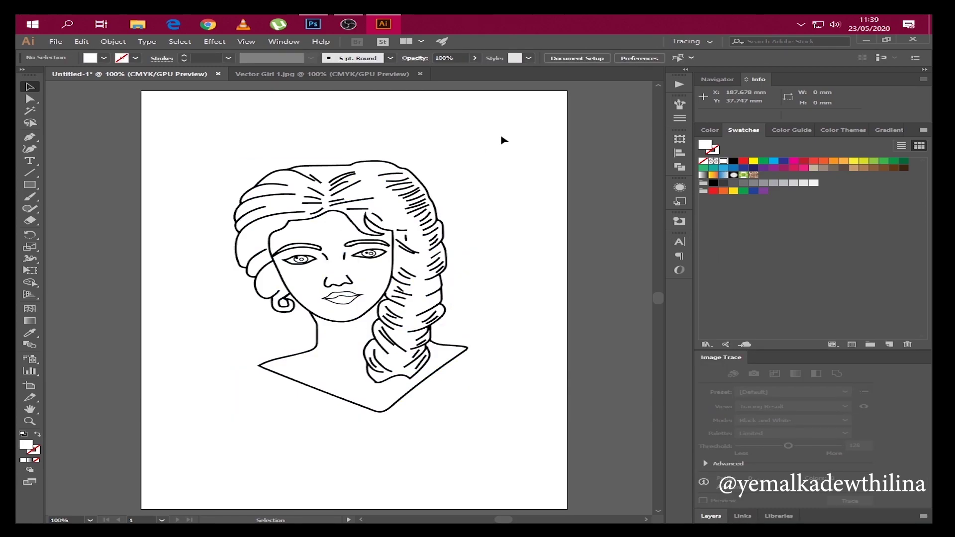
{"action": "key", "text": "ctrl+shift+s"}
{"action": "key", "text": "Return"}
{"action": "key", "text": "Return"}
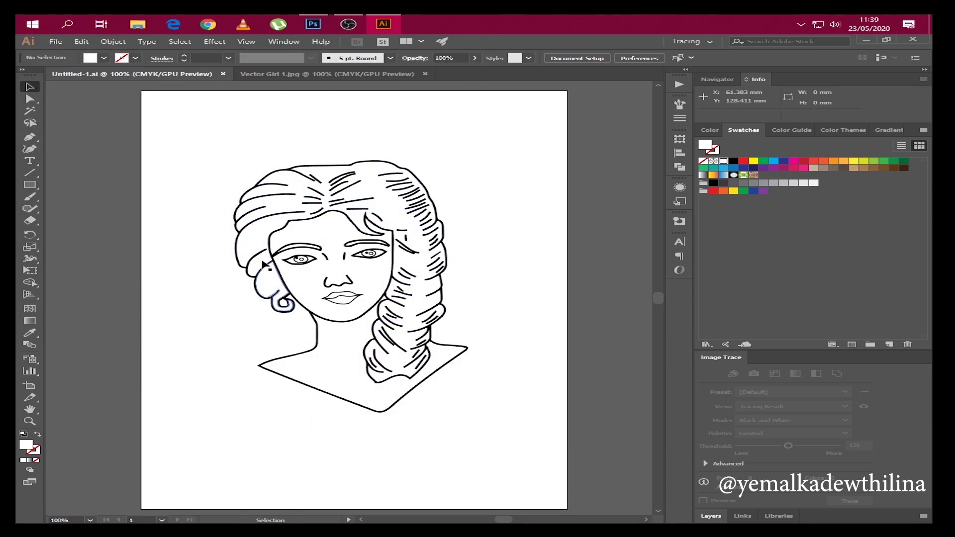
Step: Fill the face and body peach and the hair dark grey
{"action": "left_click", "coordinate": [299, 224]}
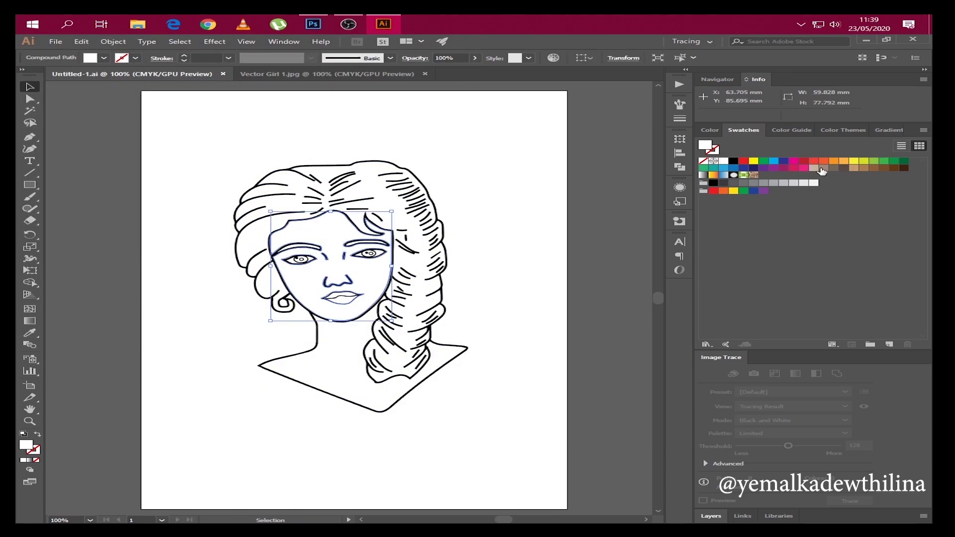
{"action": "left_click", "coordinate": [817, 168]}
{"action": "double_click", "coordinate": [705, 144]}
{"action": "key", "text": "Return"}
{"action": "left_click", "coordinate": [362, 379]}
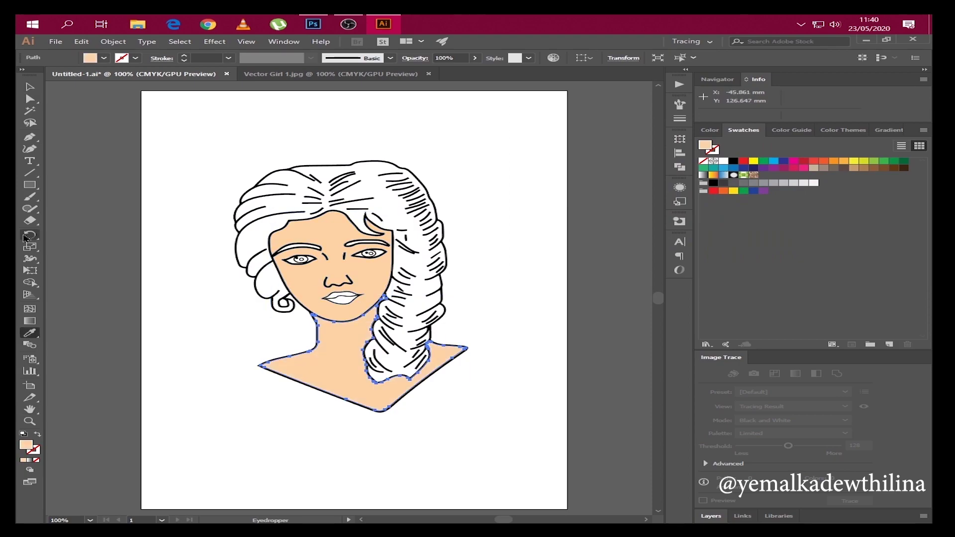
{"action": "left_click", "coordinate": [438, 224]}
{"action": "left_click", "coordinate": [501, 230]}
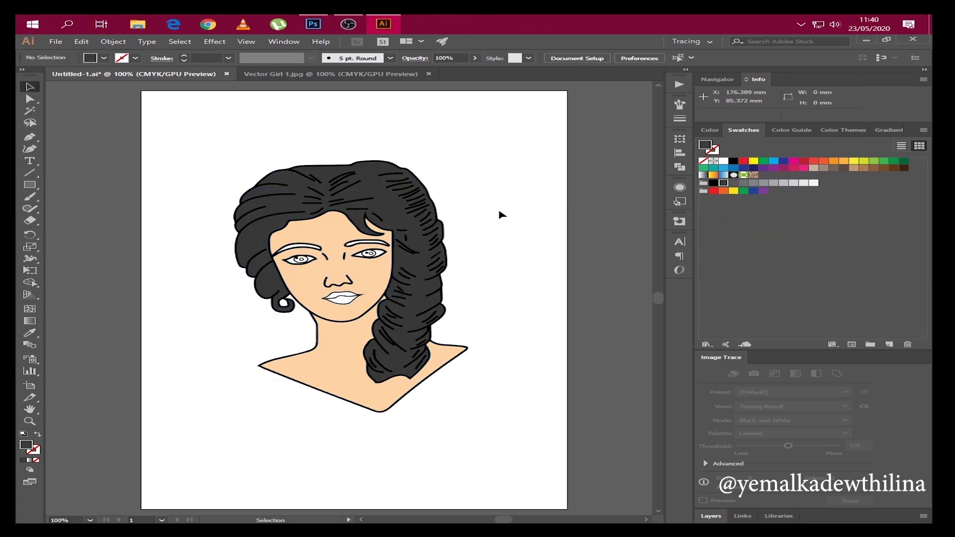
Step: Fill the eye whites light grey
{"action": "scroll", "coordinate": [323, 235], "scroll_direction": "up", "scroll_amount": 3}
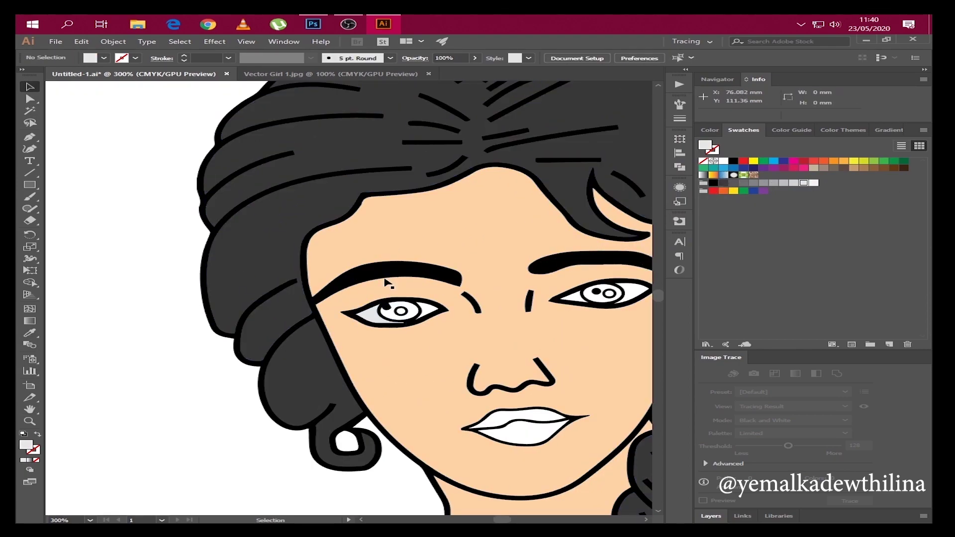
{"action": "left_click", "coordinate": [425, 292]}
{"action": "left_click", "coordinate": [794, 187]}
{"action": "scroll", "coordinate": [77, 320], "scroll_direction": "down", "scroll_amount": 3}
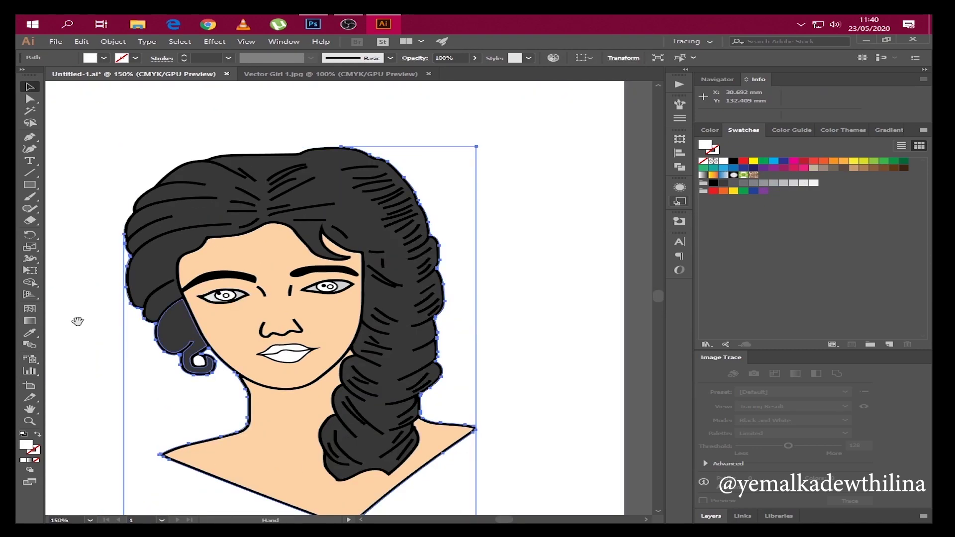
{"action": "scroll", "coordinate": [308, 278], "scroll_direction": "up", "scroll_amount": 3}
{"action": "left_click", "coordinate": [302, 314]}
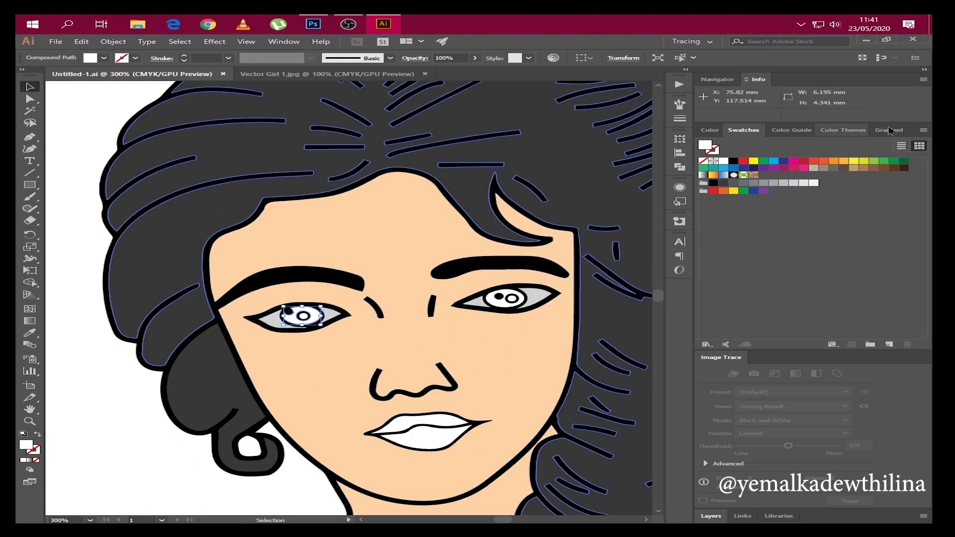
{"action": "left_click", "coordinate": [923, 130]}
Step: Give both irises an amber radial gradient from the DD gradient swatches library
{"action": "left_click", "coordinate": [661, 402]}
{"action": "double_click", "coordinate": [192, 111]}
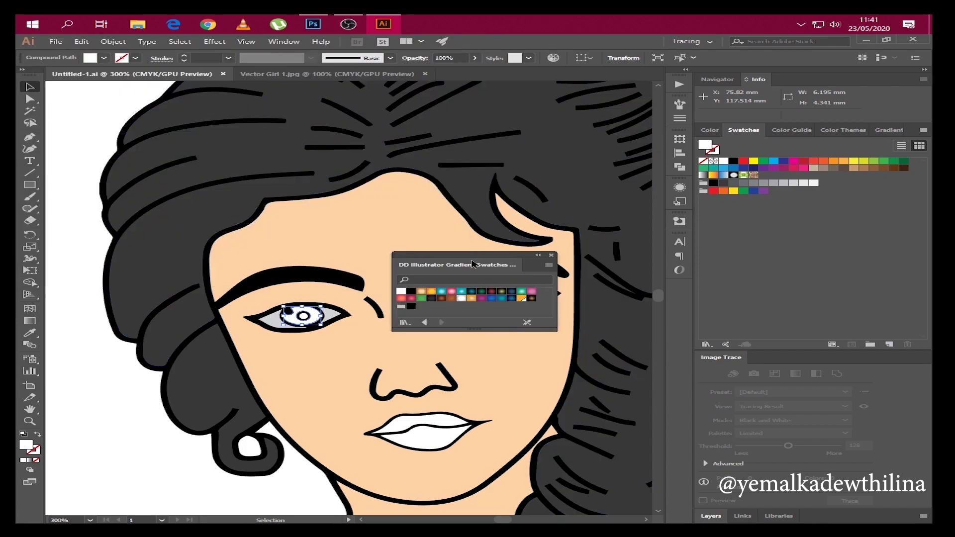
{"action": "left_click_drag", "start_coordinate": [473, 264], "coordinate": [519, 160]}
{"action": "left_click", "coordinate": [507, 187]}
{"action": "left_click", "coordinate": [504, 304]}
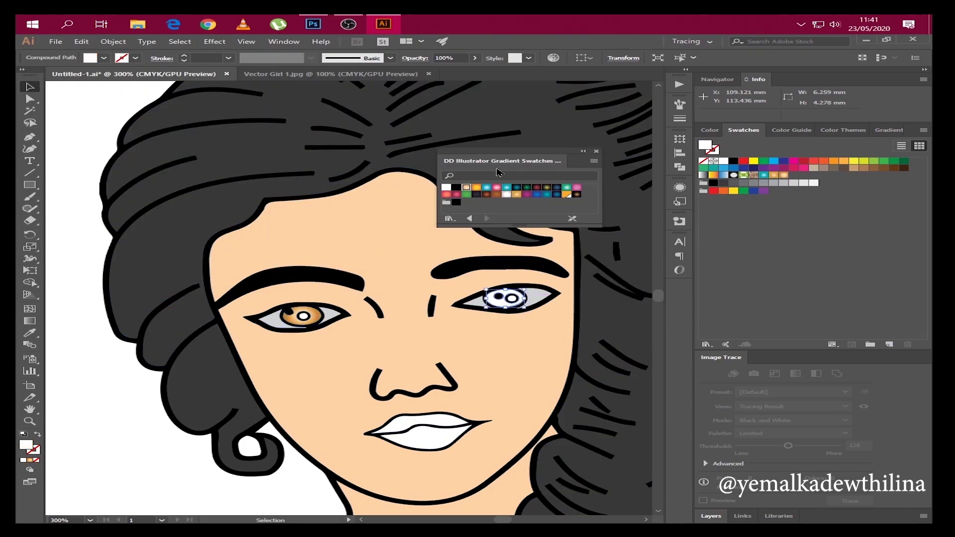
{"action": "left_click", "coordinate": [517, 194]}
Step: Copy the white eye highlight onto the left iris
{"action": "left_click", "coordinate": [500, 297]}
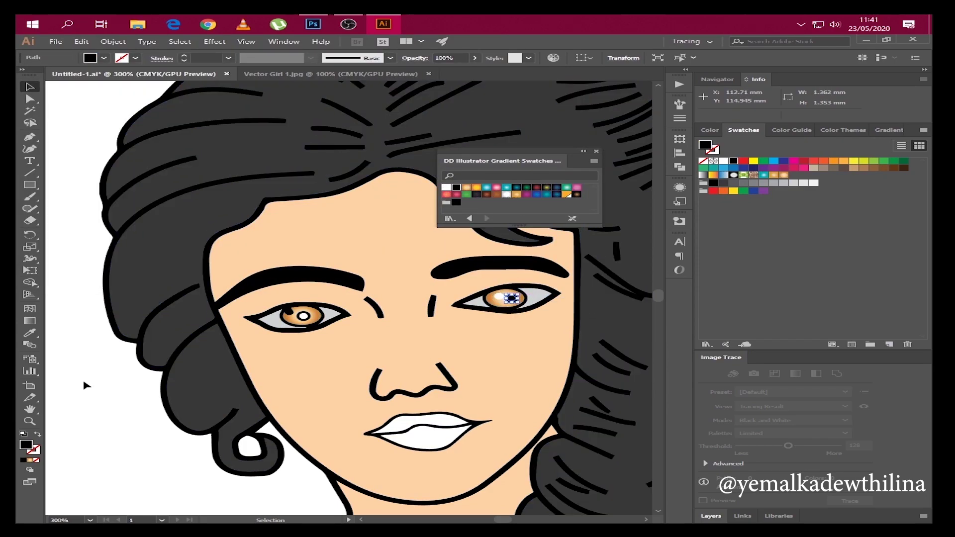
{"action": "key", "text": "a"}
{"action": "left_click", "coordinate": [498, 297]}
{"action": "key", "text": "ctrl+c"}
{"action": "key", "text": "ctrl+v"}
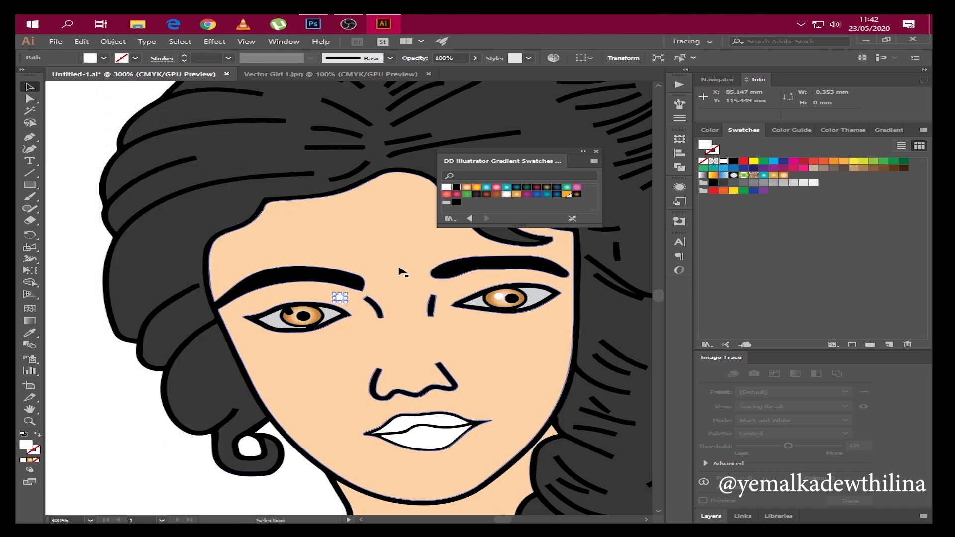
{"action": "left_click_drag", "start_coordinate": [288, 309], "coordinate": [290, 314]}
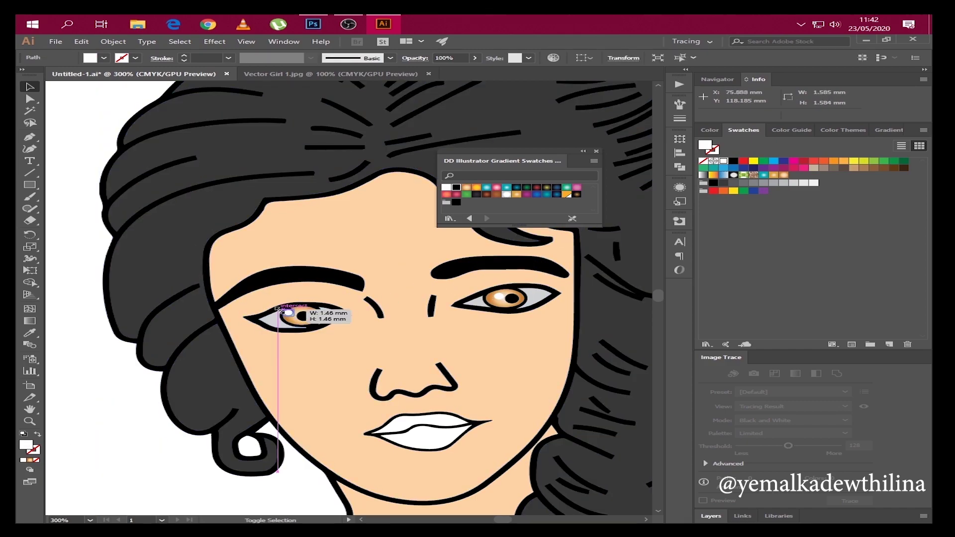
{"action": "left_click", "coordinate": [144, 413]}
{"action": "key", "text": "ctrl+plus"}
{"action": "key", "text": "ctrl+plus"}
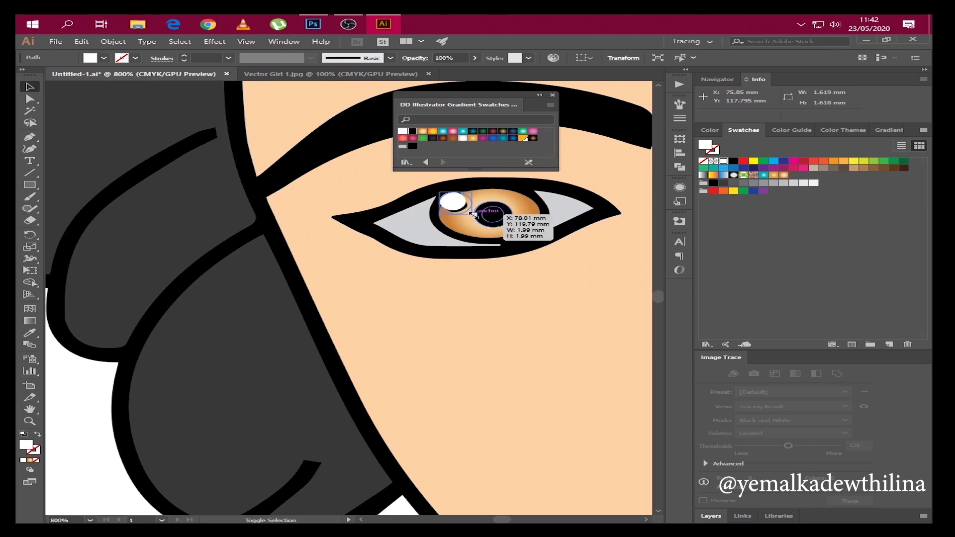
{"action": "key", "text": "ctrl+1"}
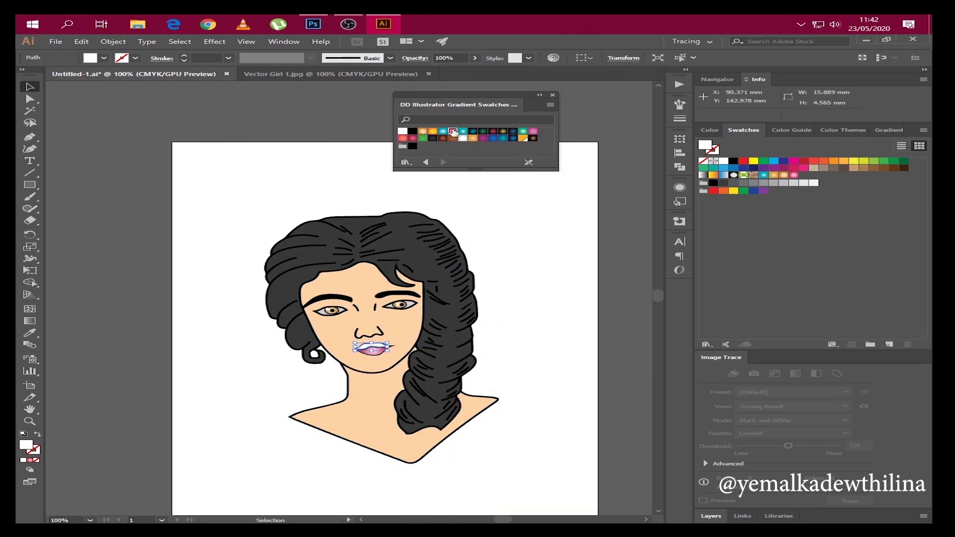
Step: Give the lips a mauve gradient
{"action": "left_click", "coordinate": [533, 131]}
{"action": "key", "text": "ctrl+plus"}
{"action": "key", "text": "ctrl+plus"}
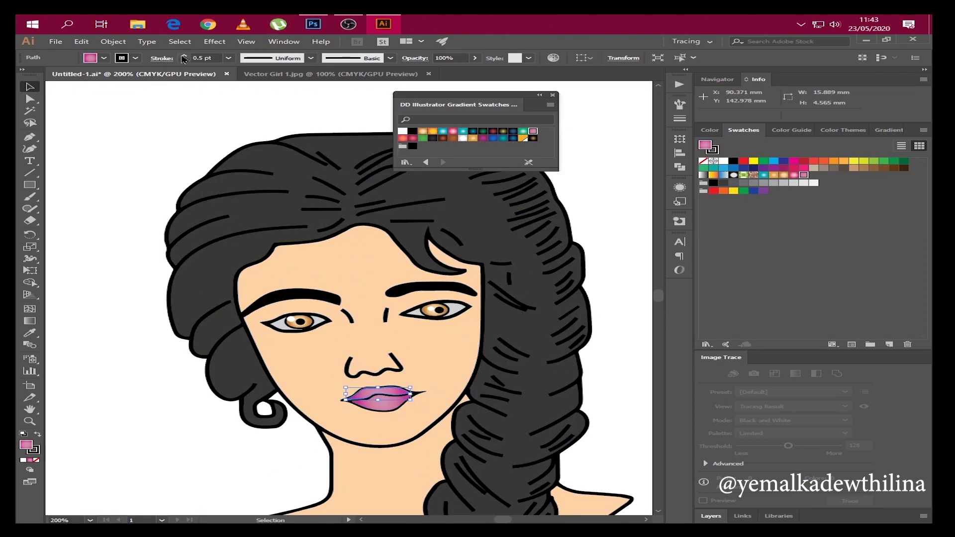
{"action": "left_click", "coordinate": [390, 418]}
{"action": "key", "text": "ctrl+minus"}
{"action": "key", "text": "ctrl+plus"}
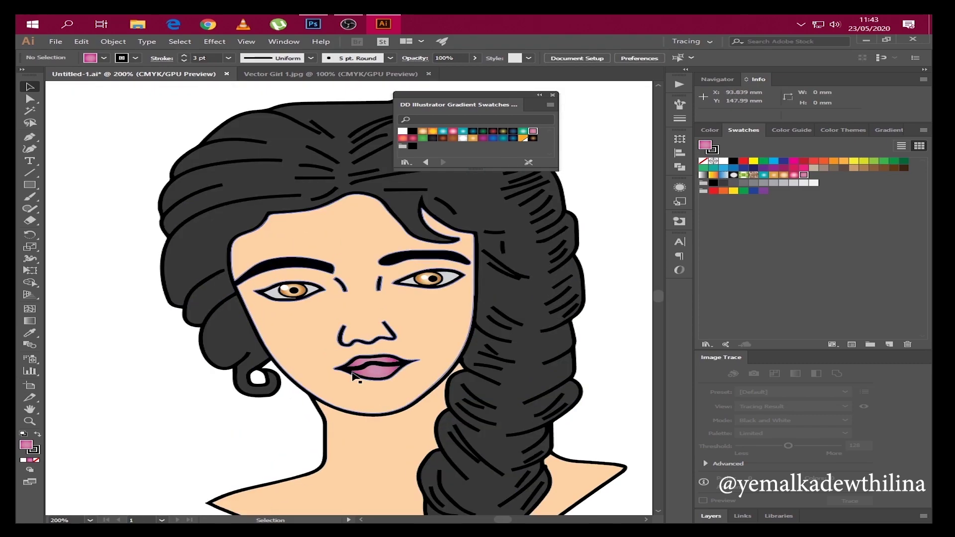
{"action": "key", "text": "ctrl+minus"}
Step: Shade the hair with a dark gradient and fill the cheek curl black
{"action": "left_click", "coordinate": [361, 239]}
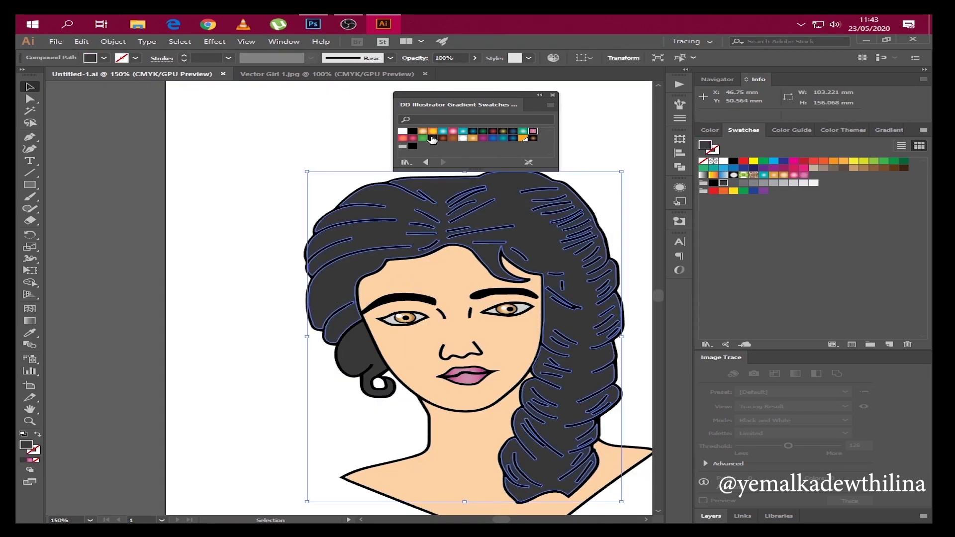
{"action": "left_click", "coordinate": [433, 141]}
{"action": "left_click", "coordinate": [351, 349]}
{"action": "left_click", "coordinate": [436, 139]}
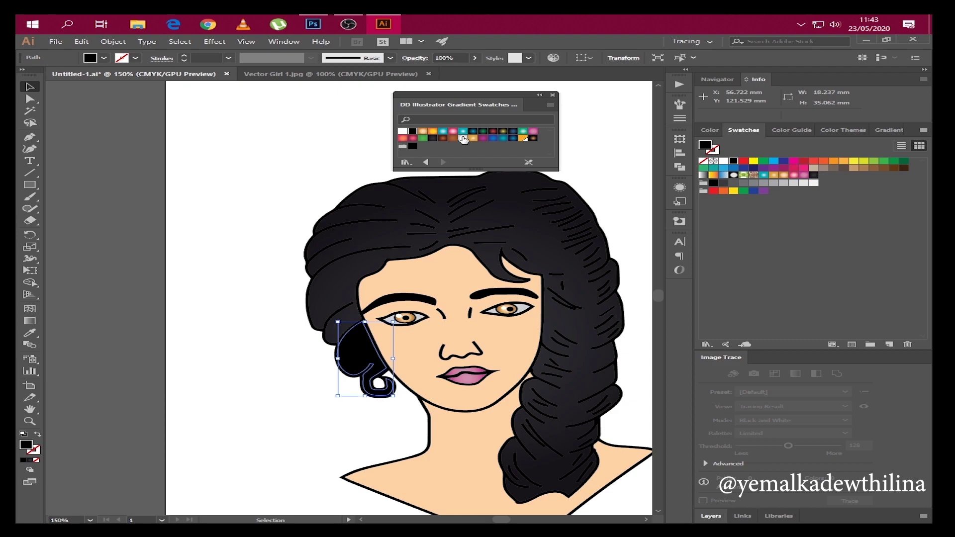
{"action": "left_click", "coordinate": [348, 214]}
{"action": "left_click", "coordinate": [274, 194]}
{"action": "key", "text": "ctrl+plus"}
{"action": "key", "text": "ctrl+plus"}
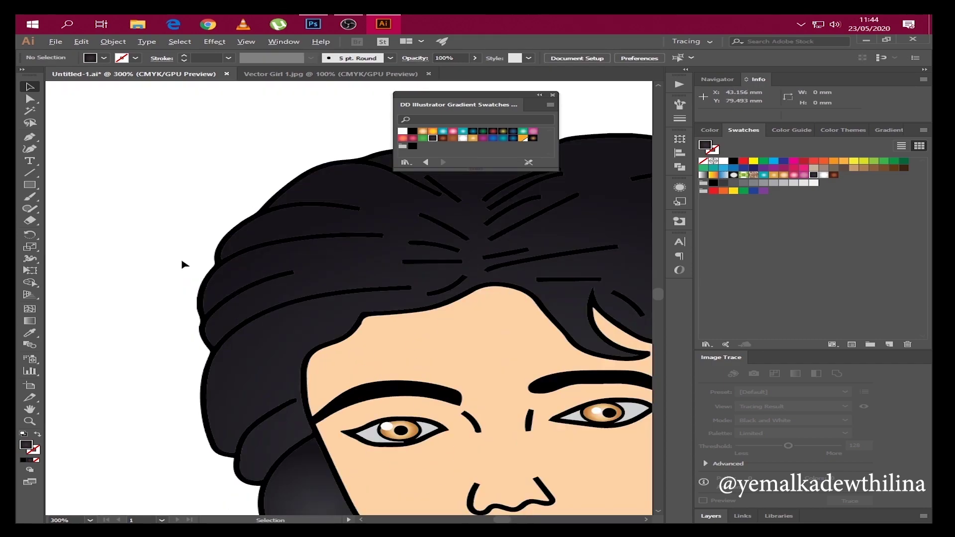
{"action": "scroll", "coordinate": [184, 264], "scroll_direction": "down", "scroll_amount": 3}
{"action": "scroll", "coordinate": [184, 264], "scroll_direction": "right", "scroll_amount": 5}
{"action": "scroll", "coordinate": [385, 405], "scroll_direction": "down", "scroll_amount": 5}
{"action": "key", "text": "ctrl+1"}
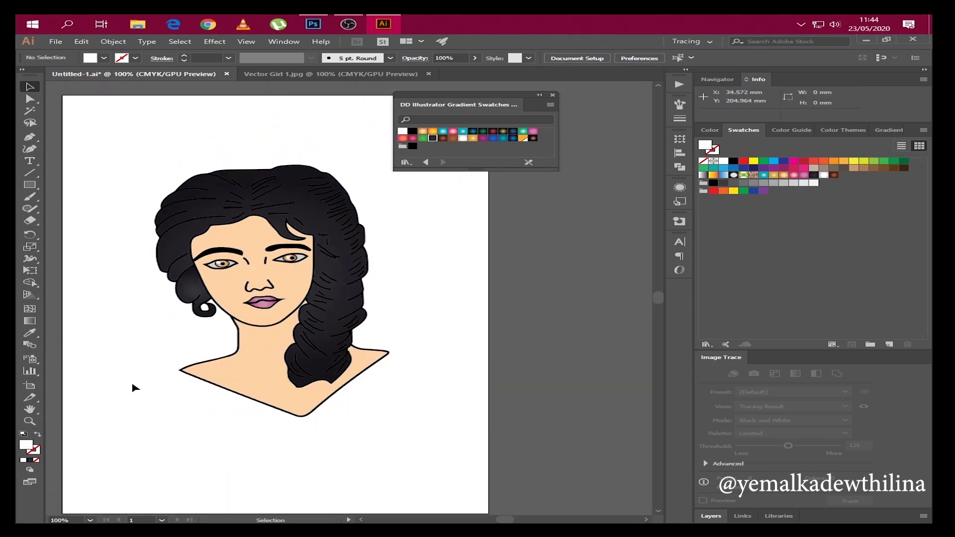
Step: Replace the hair's gradient with a flat dark grey fill
{"action": "left_click", "coordinate": [341, 250]}
{"action": "left_click", "coordinate": [723, 183]}
{"action": "left_click", "coordinate": [209, 195]}
{"action": "key", "text": "ctrl+plus"}
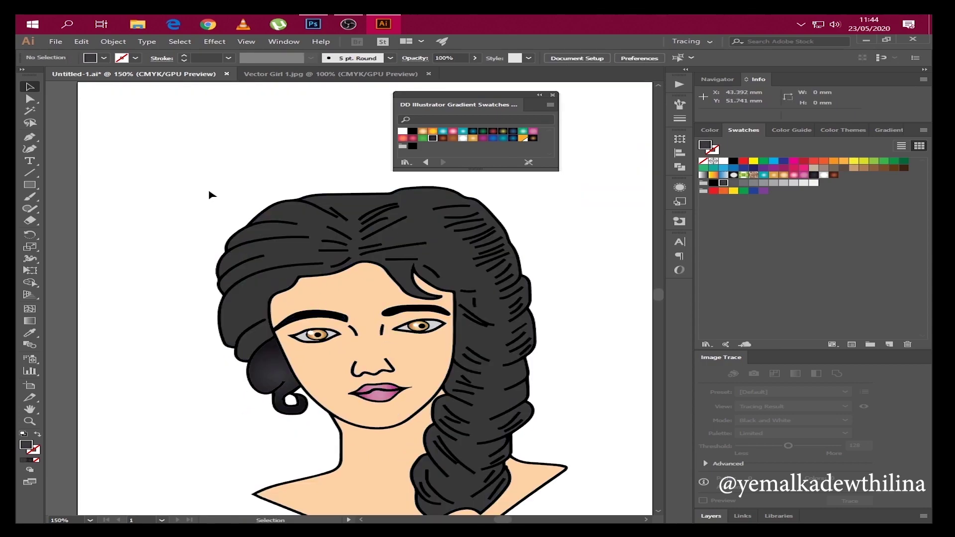
{"action": "key", "text": "ctrl+1"}
Step: Confirm the face keeps its peach fill in Color Picker and save the portrait
{"action": "left_click", "coordinate": [278, 299]}
{"action": "double_click", "coordinate": [705, 145]}
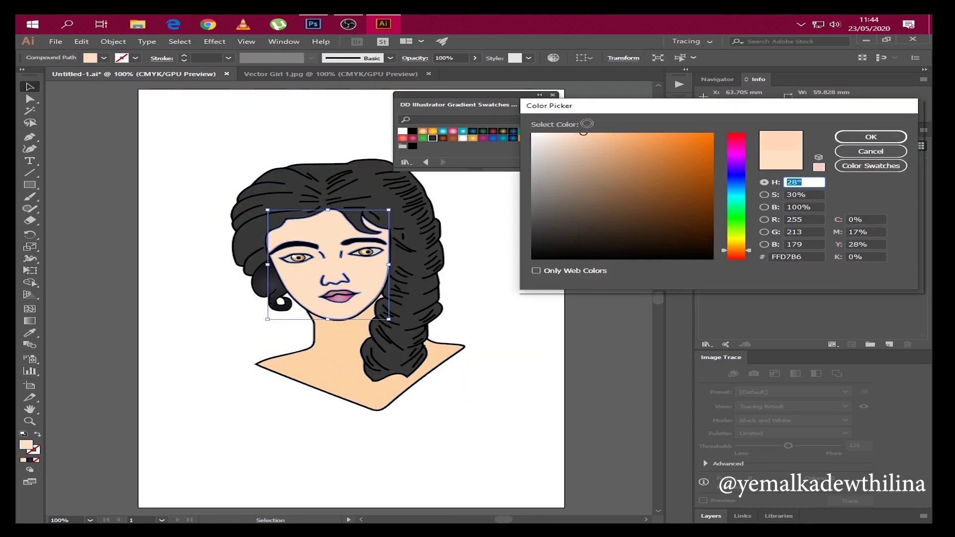
{"action": "key", "text": "Return"}
{"action": "left_click", "coordinate": [530, 275]}
{"action": "left_click", "coordinate": [363, 381]}
{"action": "left_click", "coordinate": [263, 95]}
{"action": "key", "text": "ctrl+s"}
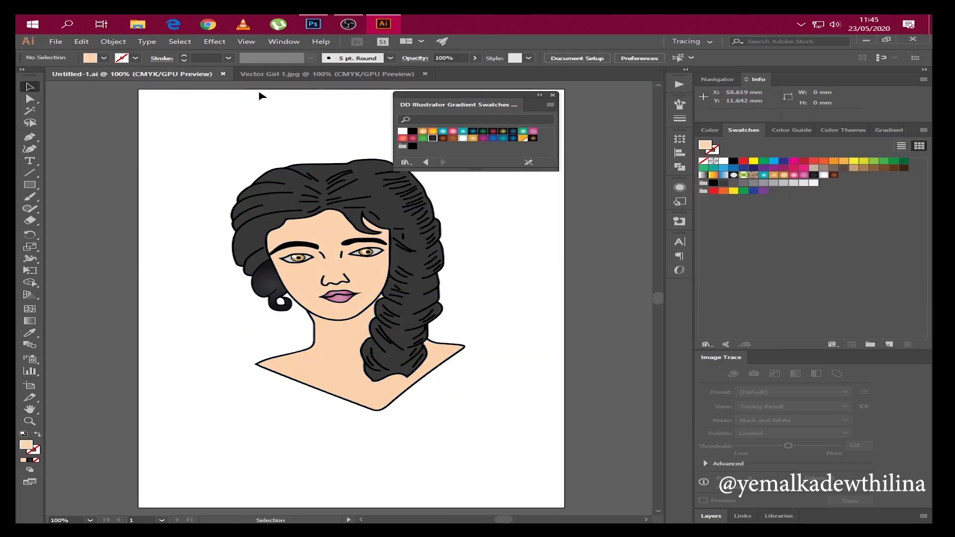
Step: Close the gradient swatches panel and set the fill to none
{"action": "left_click", "coordinate": [553, 95]}
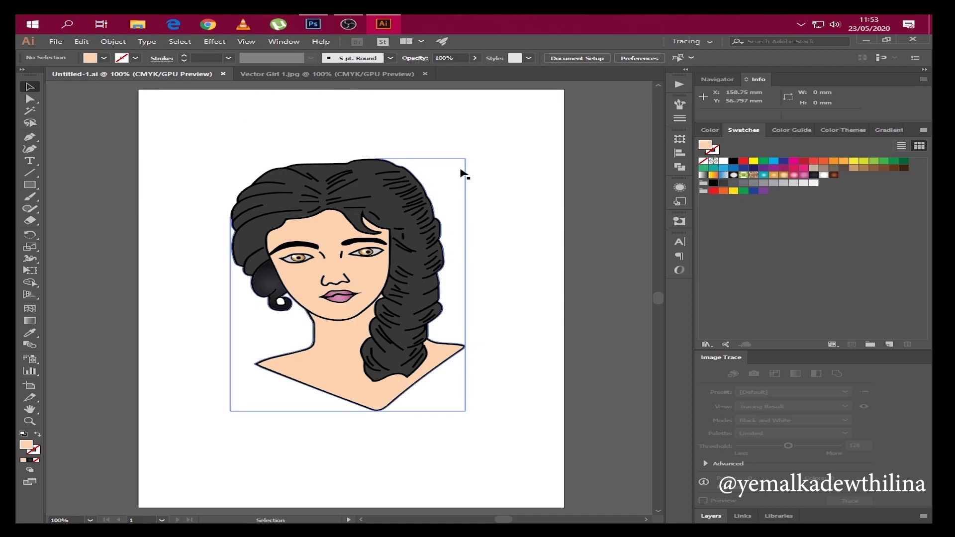
{"action": "key", "text": "ctrl+plus"}
{"action": "key", "text": "ctrl+minus"}
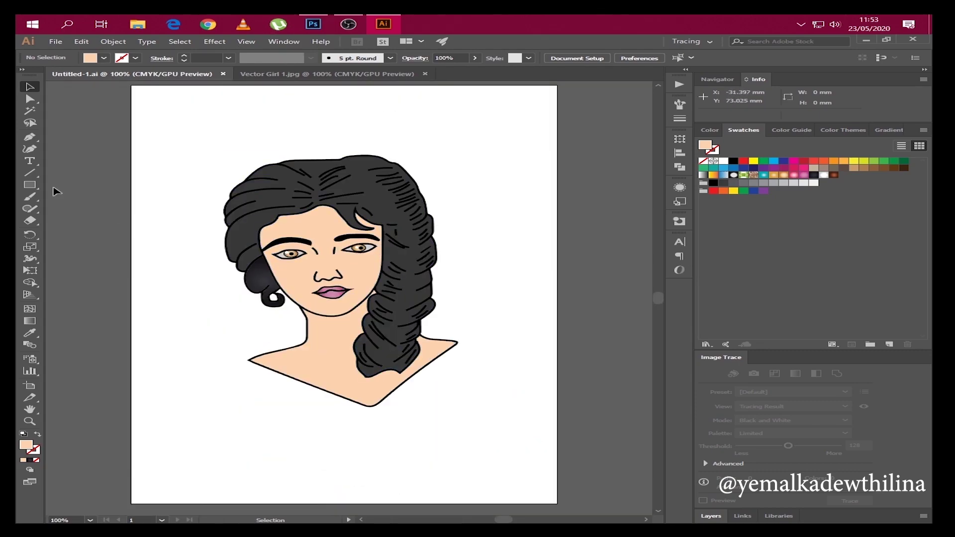
{"action": "left_click_drag", "start_coordinate": [30, 209], "coordinate": [75, 217]}
{"action": "left_click", "coordinate": [35, 458]}
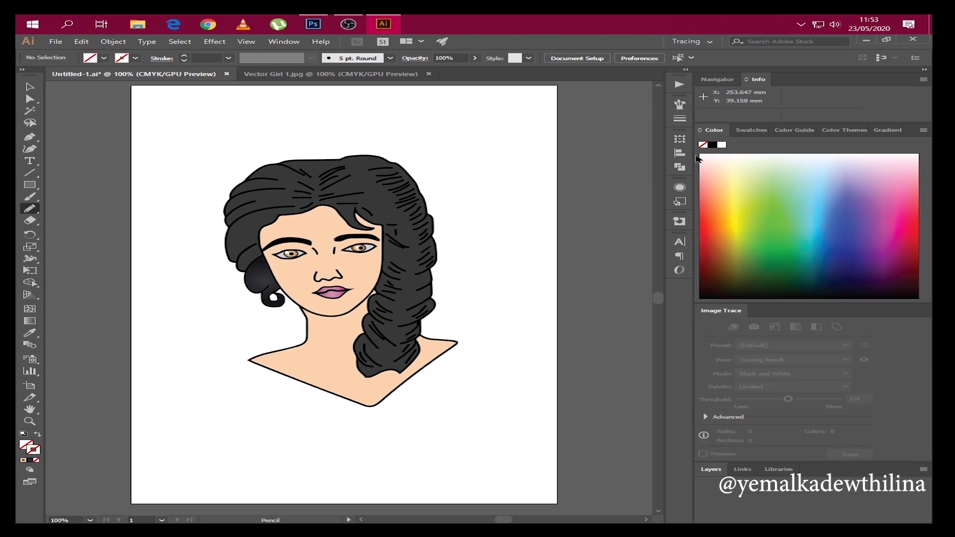
Step: Place a semi-transparent dark grey shadow shape on the neck beside the braid
{"action": "key", "text": "period"}
{"action": "key", "text": "comma"}
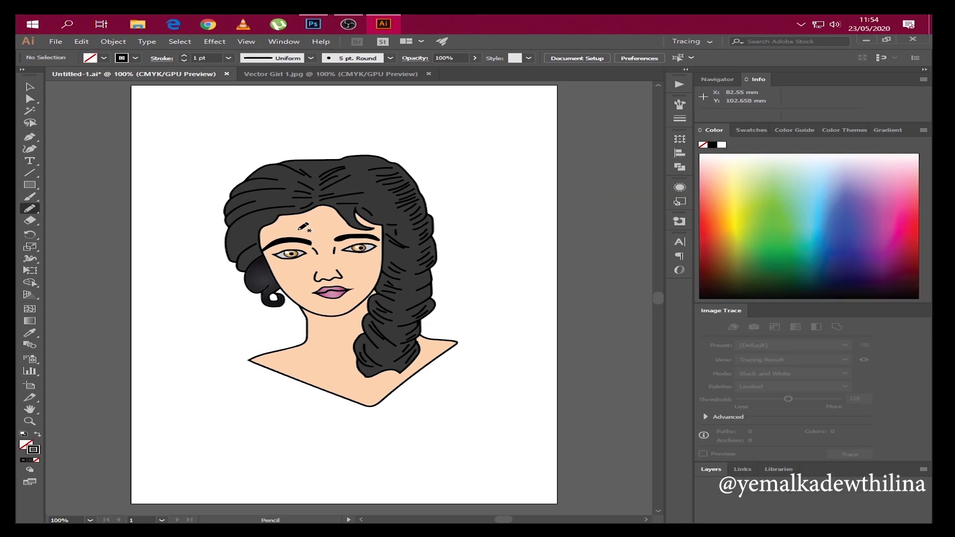
{"action": "key", "text": "ctrl+plus"}
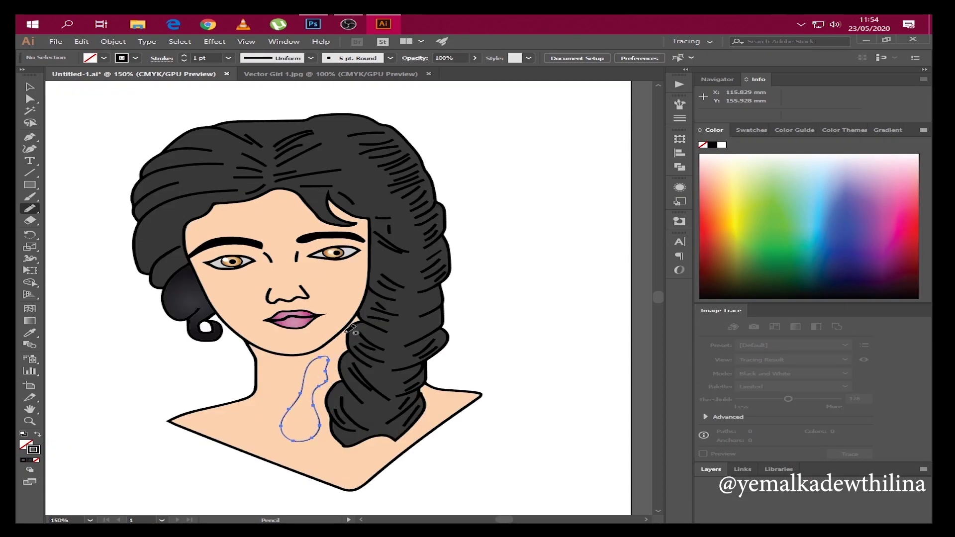
{"action": "key", "text": "shift+Right"}
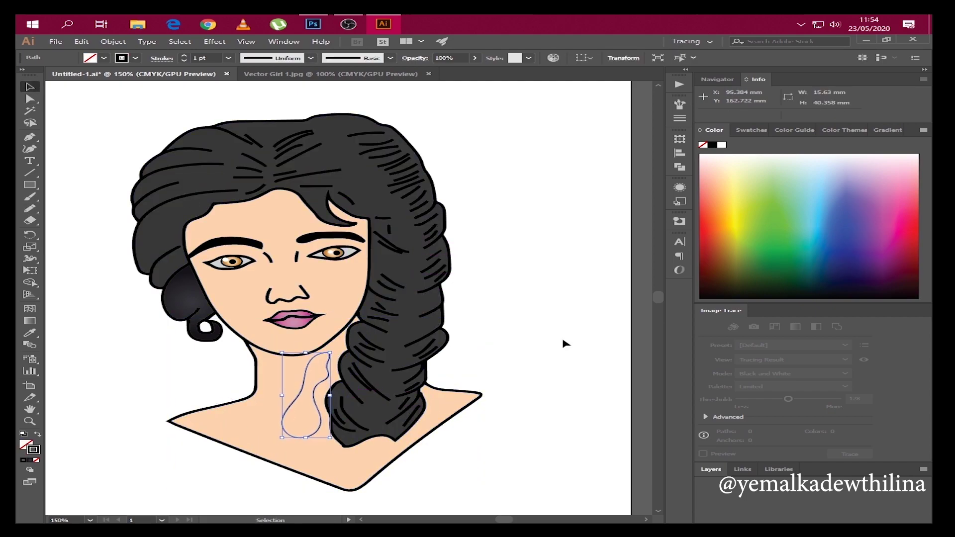
{"action": "key", "text": "Up"}
{"action": "key", "text": "Up"}
{"action": "key", "text": "Up"}
{"action": "left_click", "coordinate": [124, 437]}
{"action": "left_click", "coordinate": [328, 379]}
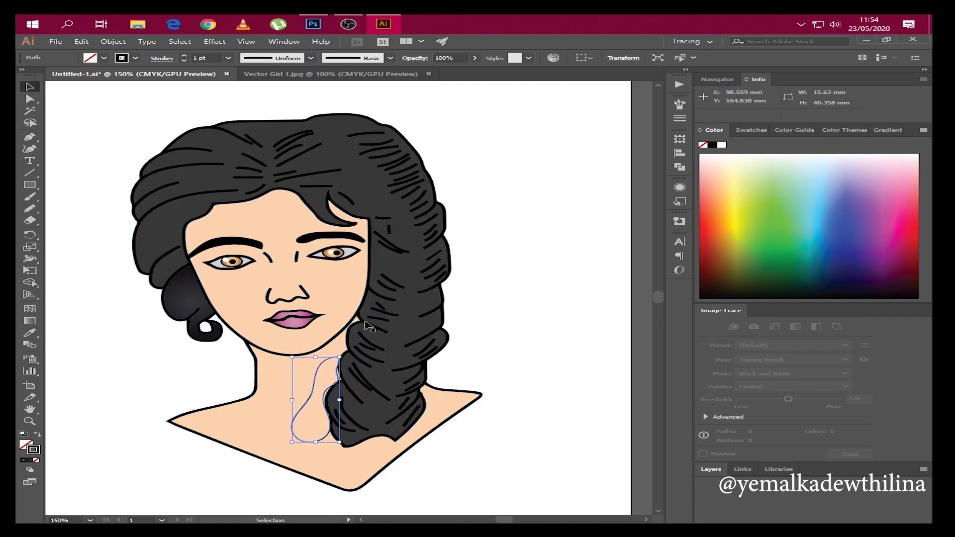
{"action": "left_click", "coordinate": [738, 274]}
{"action": "left_click", "coordinate": [582, 186]}
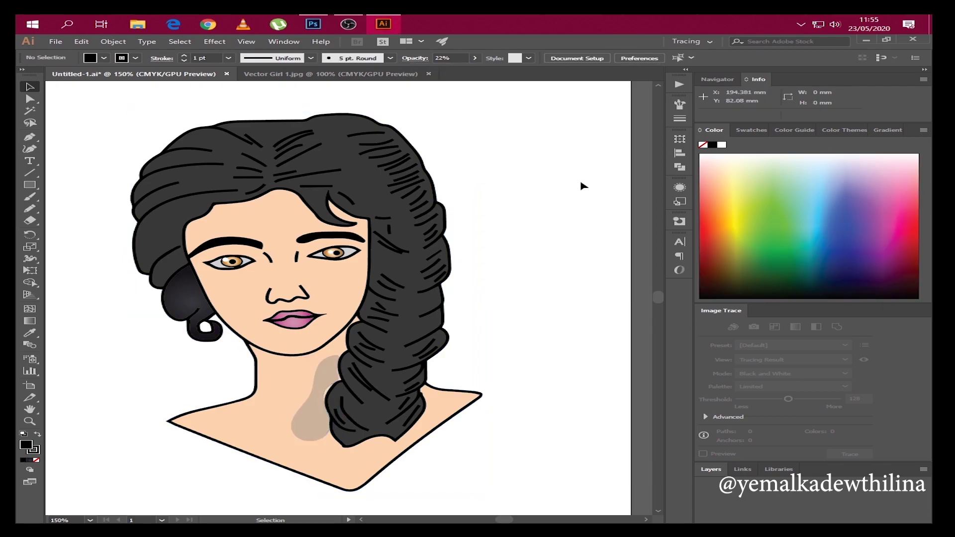
{"action": "left_click", "coordinate": [347, 25]}
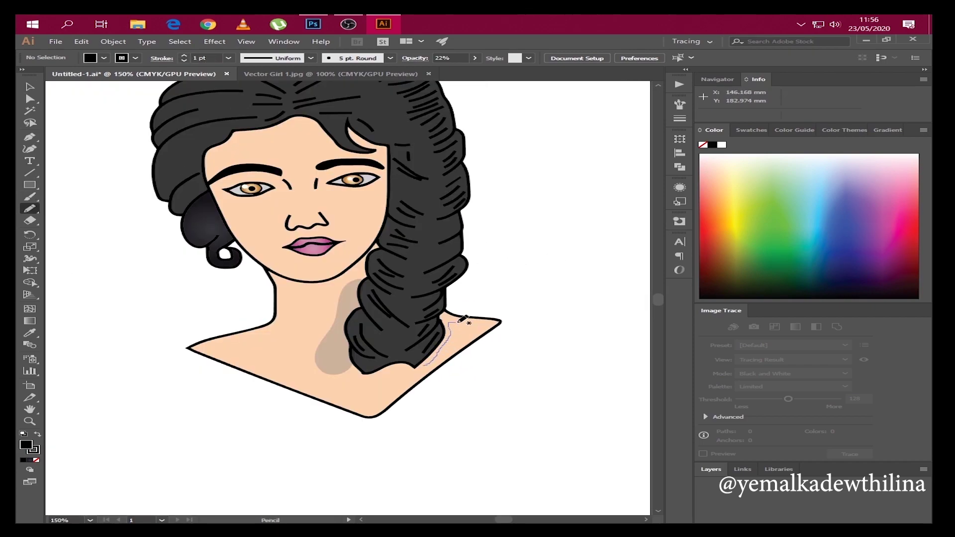
Step: Add a 15% opacity shadow on the right shoulder and a 30% one under the nose
{"action": "left_click_drag", "start_coordinate": [463, 319], "coordinate": [442, 351]}
{"action": "left_click_drag", "start_coordinate": [431, 75], "coordinate": [427, 75]}
{"action": "left_click", "coordinate": [460, 57]}
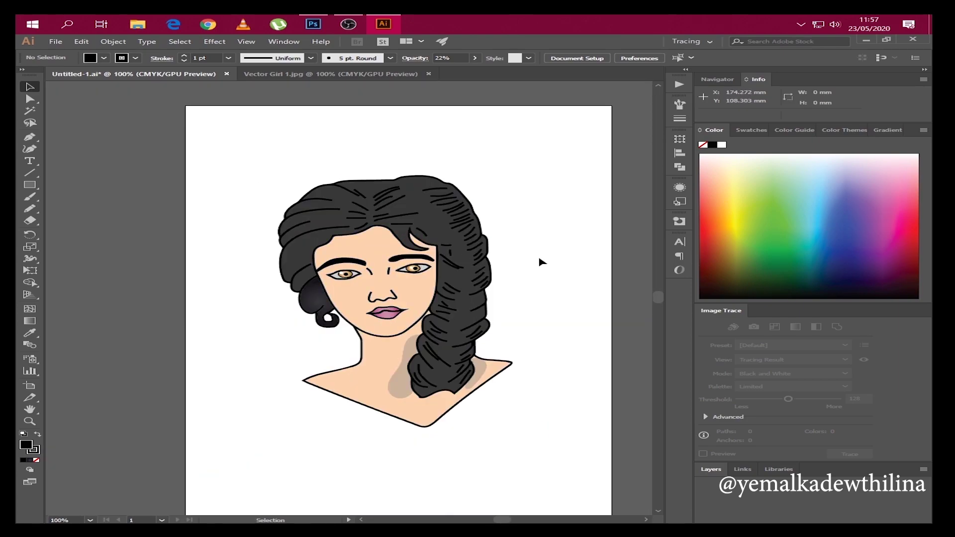
{"action": "key", "text": "ctrl+plus"}
{"action": "key", "text": "ctrl+plus"}
{"action": "key", "text": "ctrl+plus"}
{"action": "left_click_drag", "start_coordinate": [332, 334], "coordinate": [331, 340]}
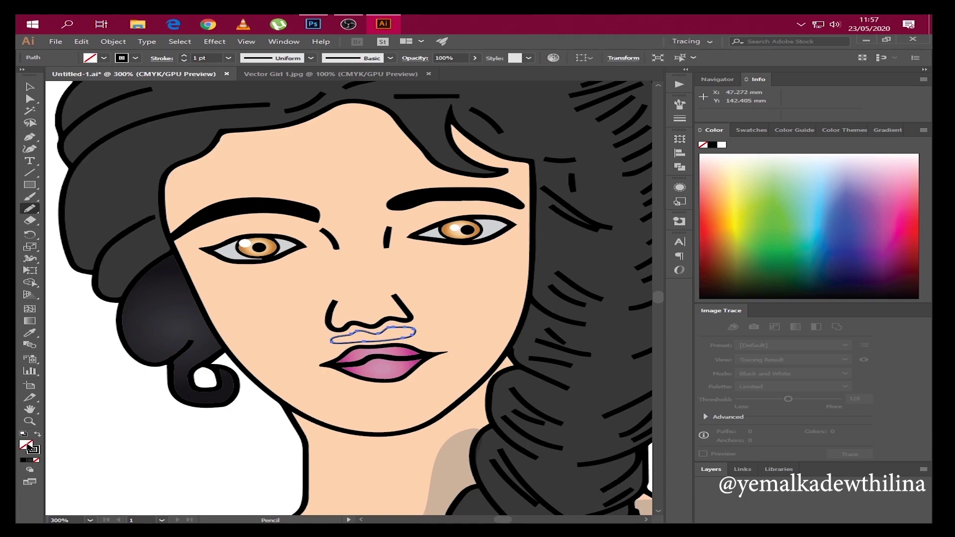
{"action": "type", "text": "30"}
{"action": "key", "text": "Return"}
Step: Draw two pencil eyelash strokes at the left eye's outer corner and duplicate one
{"action": "key", "text": "ctrl+minus"}
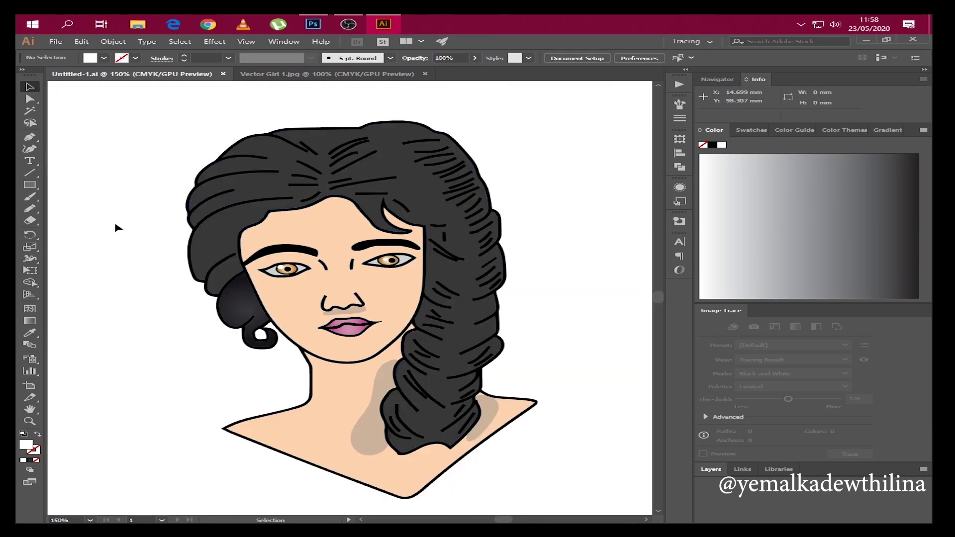
{"action": "key", "text": "ctrl+plus"}
{"action": "key", "text": "ctrl+plus"}
{"action": "key", "text": "ctrl+plus"}
{"action": "key", "text": "n"}
{"action": "scroll", "coordinate": [322, 261], "scroll_direction": "up", "scroll_amount": 1, "text": "alt"}
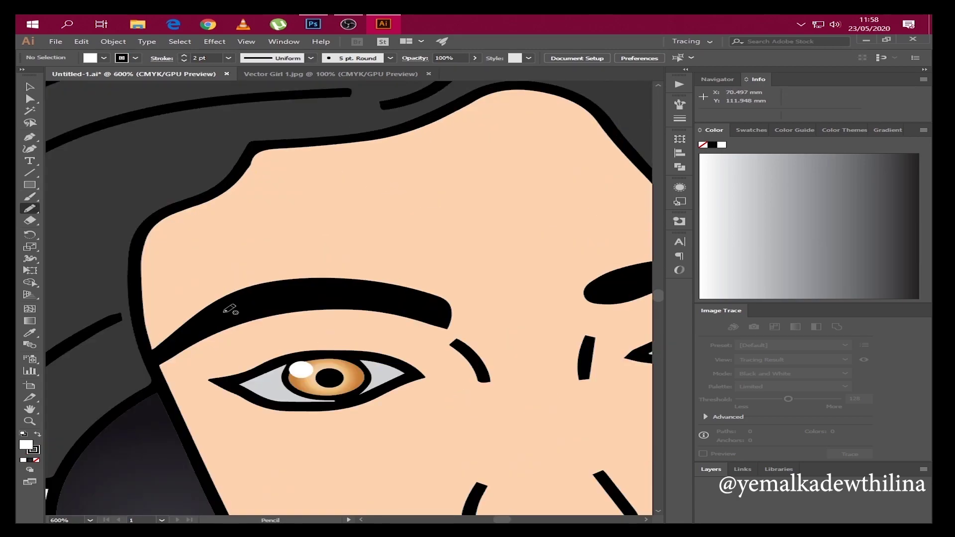
{"action": "left_click_drag", "start_coordinate": [261, 364], "coordinate": [224, 351]}
{"action": "left_click_drag", "start_coordinate": [272, 363], "coordinate": [250, 346]}
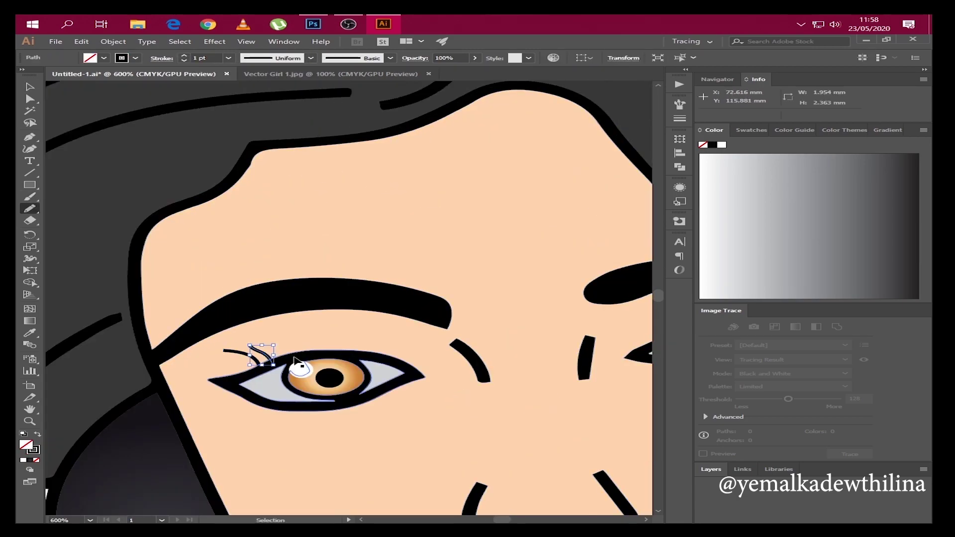
{"action": "key", "text": "ctrl+c"}
{"action": "key", "text": "ctrl+v"}
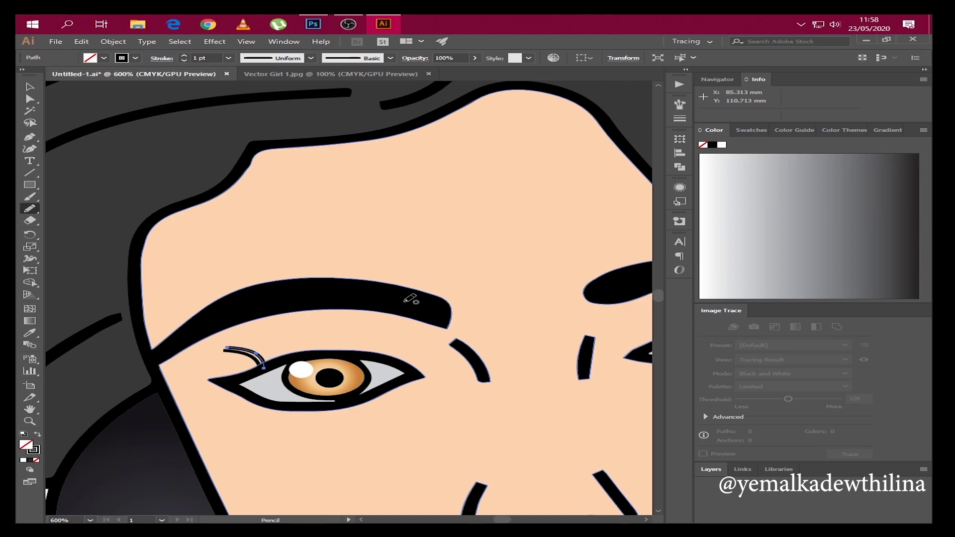
Step: Nudge the duplicated eyelash up and right into place beside the others
{"action": "key", "text": "ctrl+0"}
{"action": "scroll", "coordinate": [349, 289], "scroll_direction": "up", "scroll_amount": 4, "text": "alt"}
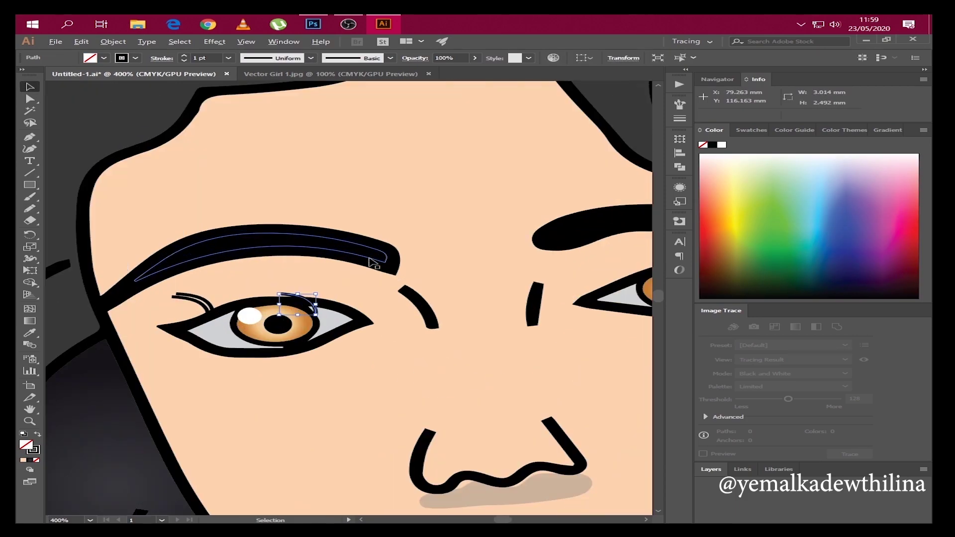
{"action": "scroll", "coordinate": [315, 179], "scroll_direction": "down", "scroll_amount": 3, "text": "alt"}
{"action": "scroll", "coordinate": [277, 188], "scroll_direction": "down", "scroll_amount": 3, "text": "alt"}
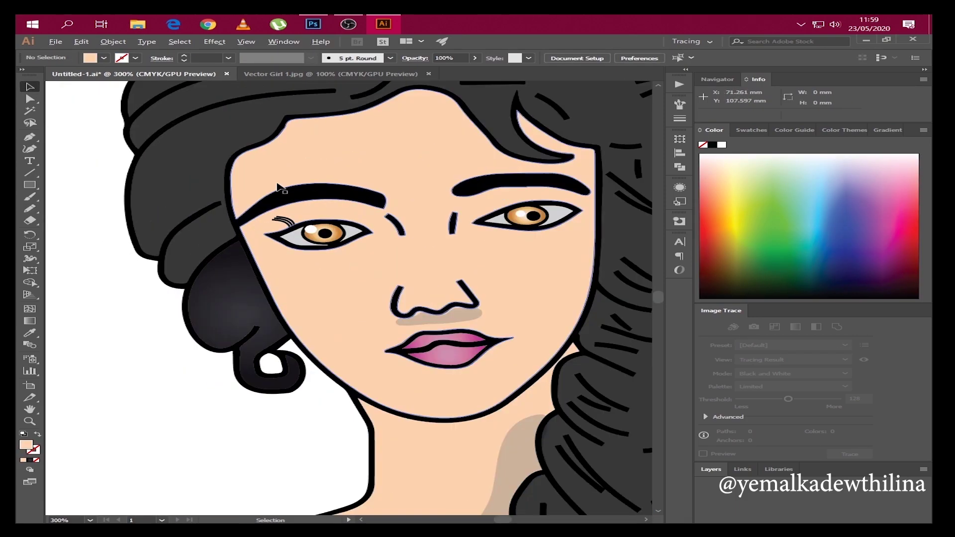
{"action": "scroll", "coordinate": [348, 209], "scroll_direction": "up", "scroll_amount": 7, "text": "alt"}
{"action": "key", "text": "Up"}
{"action": "key", "text": "Up"}
{"action": "key", "text": "Up"}
{"action": "key", "text": "Right"}
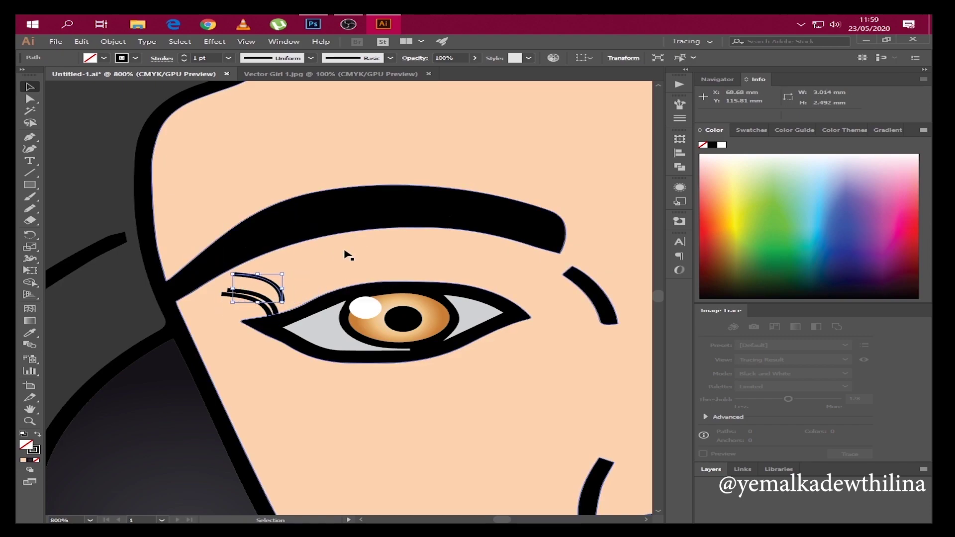
{"action": "scroll", "coordinate": [276, 173], "scroll_direction": "down", "scroll_amount": 5, "text": "alt"}
{"action": "scroll", "coordinate": [349, 224], "scroll_direction": "down", "scroll_amount": 2, "text": "alt"}
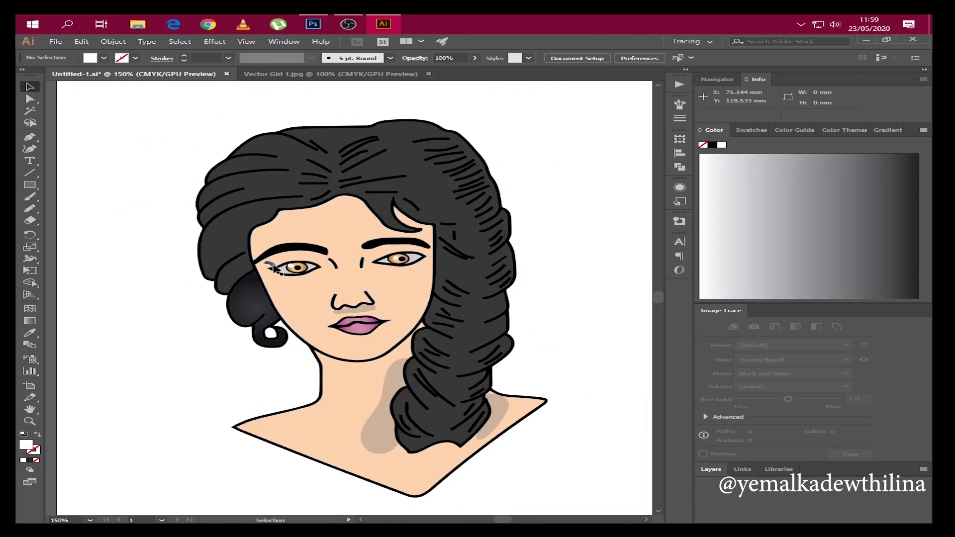
{"action": "scroll", "coordinate": [361, 326], "scroll_direction": "up", "scroll_amount": 7, "text": "alt"}
{"action": "left_click", "coordinate": [361, 326], "text": "shift"}
{"action": "scroll", "coordinate": [361, 326], "scroll_direction": "down", "scroll_amount": 7, "text": "alt"}
{"action": "key", "text": "ctrl+shift+a"}
Step: Add a small black ellipse at 20% opacity just below the lower lip
{"action": "scroll", "coordinate": [364, 325], "scroll_direction": "down", "scroll_amount": 1}
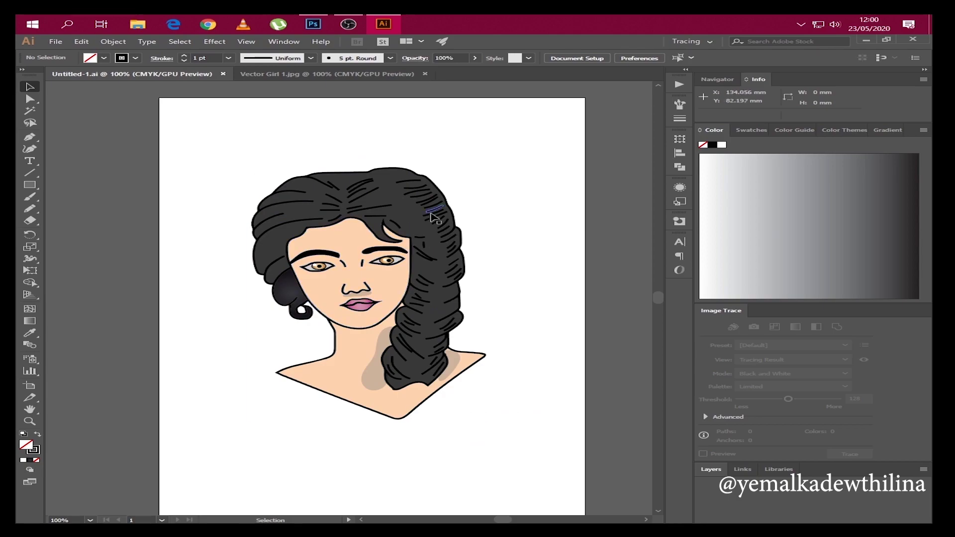
{"action": "scroll", "coordinate": [363, 324], "scroll_direction": "up", "scroll_amount": 2}
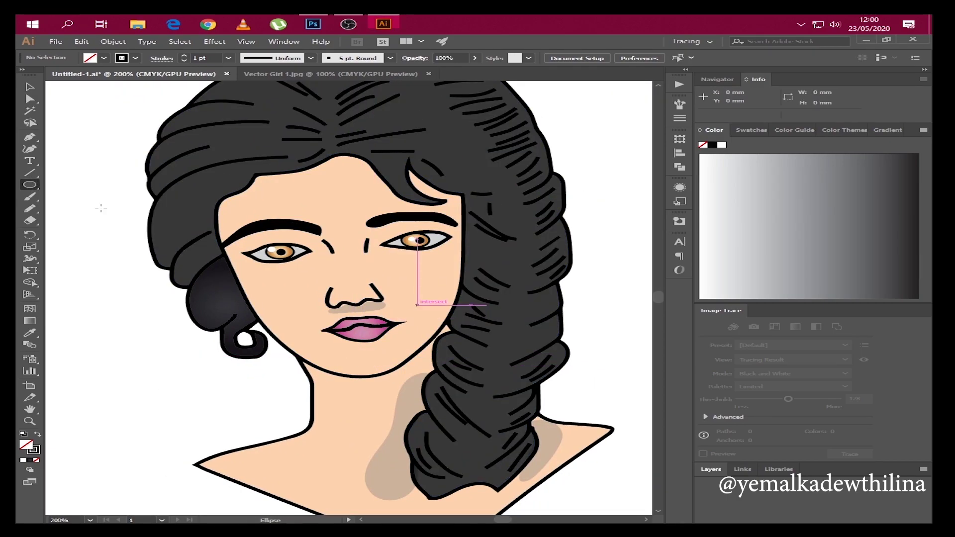
{"action": "left_click", "coordinate": [712, 145]}
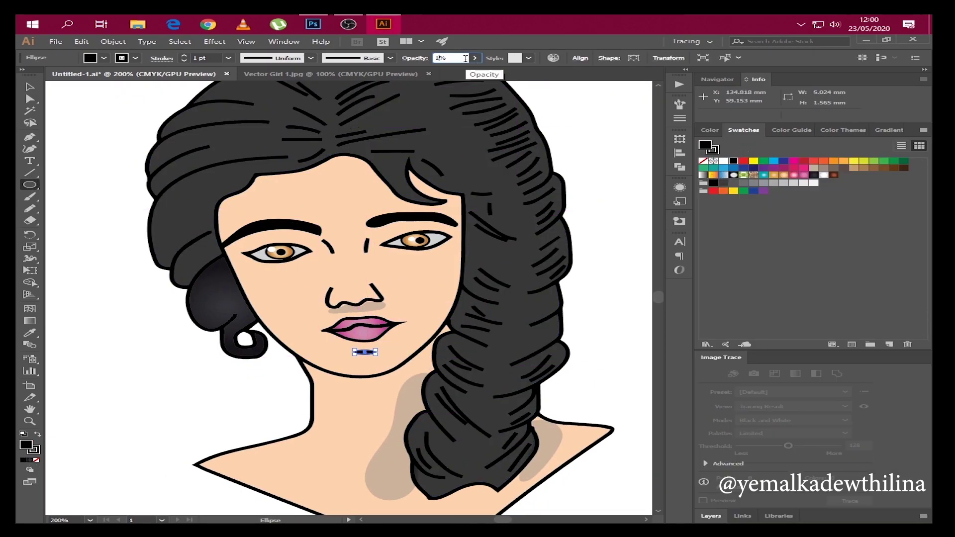
{"action": "key", "text": "v"}
{"action": "scroll", "coordinate": [479, 242], "scroll_direction": "down", "scroll_amount": 2}
{"action": "left_click", "coordinate": [531, 436]}
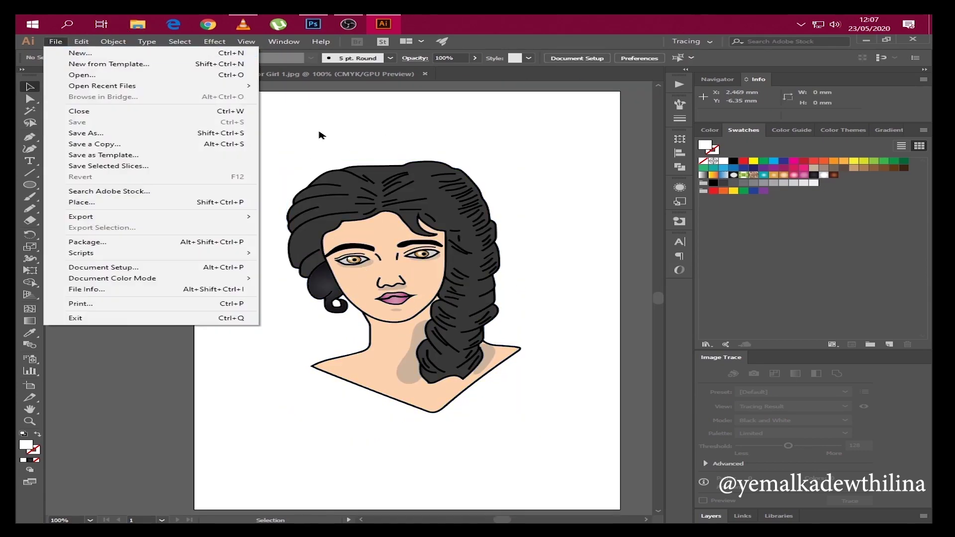
Step: Export the portrait as a JPEG named 'Vector Girl' into Downloads with default JPEG options
{"action": "mouse_move", "coordinate": [81, 217]}
{"action": "left_click", "coordinate": [279, 226]}
{"action": "type", "text": "Vector Girl Ie"}
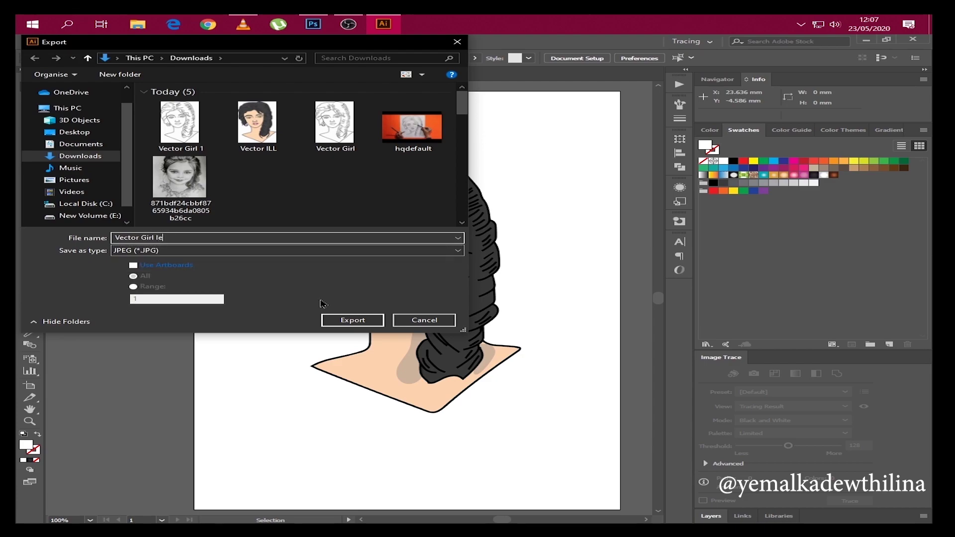
{"action": "left_click", "coordinate": [352, 320]}
{"action": "left_click", "coordinate": [482, 347]}
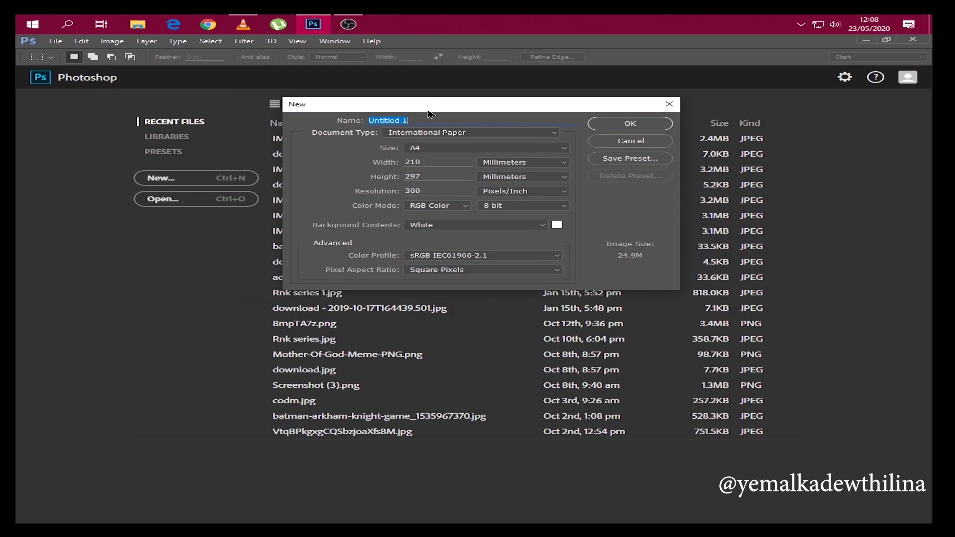
Step: Create the A4 document 'V Last' and open Vector Girl le.jpg
{"action": "type", "text": "V Last"}
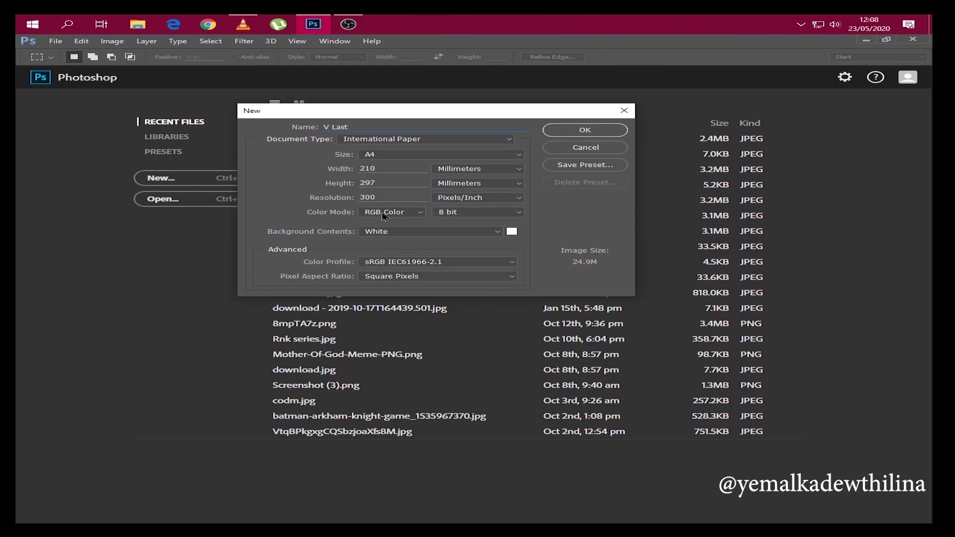
{"action": "key", "text": "Return"}
{"action": "key", "text": "ctrl+o"}
{"action": "double_click", "coordinate": [177, 124]}
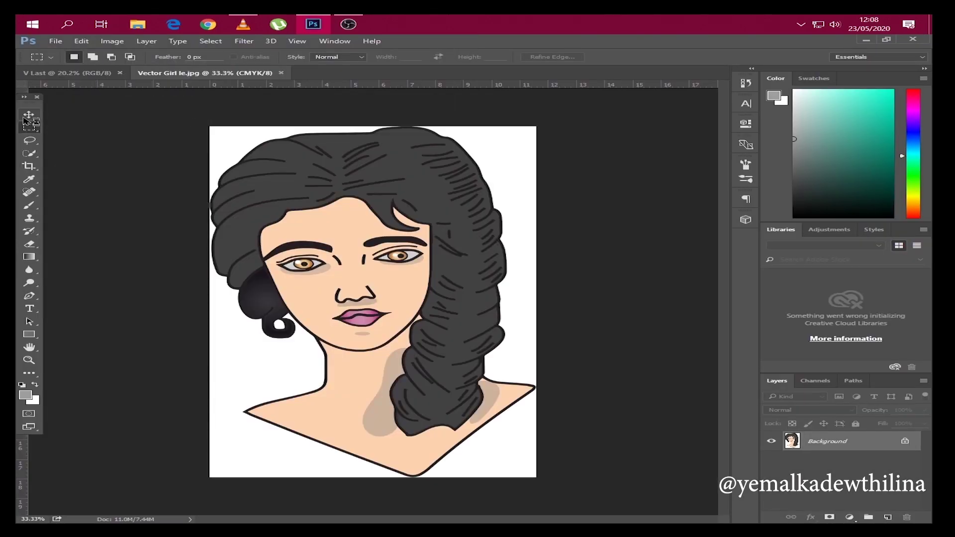
Step: Erase the white background around the girl with the Magic Eraser
{"action": "left_click_drag", "start_coordinate": [528, 155], "coordinate": [222, 413]}
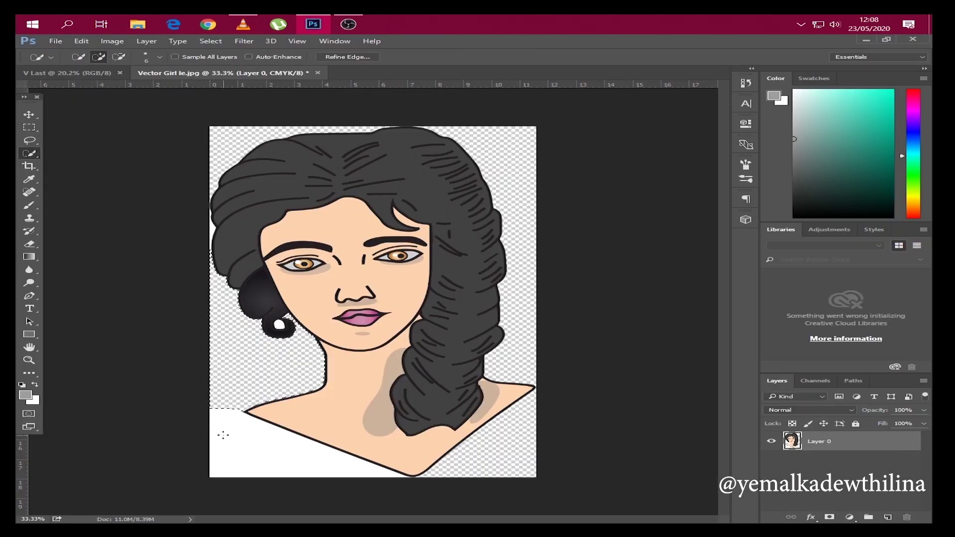
{"action": "scroll", "coordinate": [257, 379], "scroll_direction": "up", "scroll_amount": 5}
{"action": "right_click", "coordinate": [242, 338]}
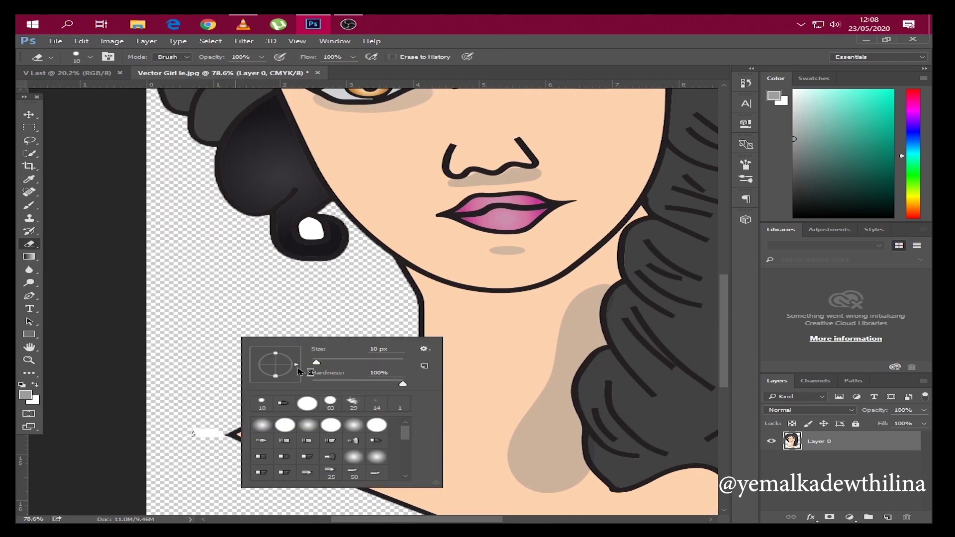
{"action": "key", "text": "Escape"}
{"action": "scroll", "coordinate": [251, 394], "scroll_direction": "down", "scroll_amount": 3}
Step: Drag the cut-out girl layer into the V Last document
{"action": "key", "text": "v"}
{"action": "scroll", "coordinate": [251, 393], "scroll_direction": "up", "scroll_amount": 3}
{"action": "key", "text": "e"}
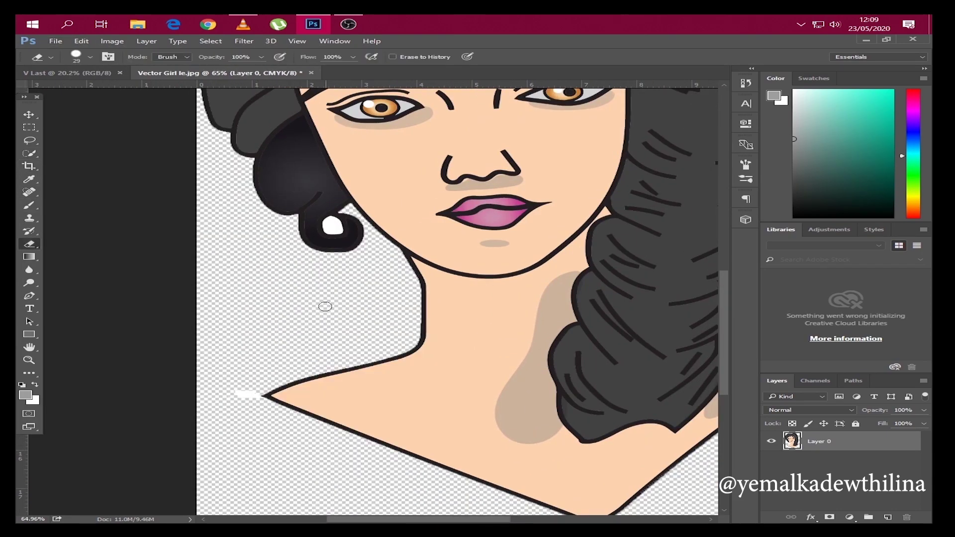
{"action": "scroll", "coordinate": [248, 400], "scroll_direction": "down", "scroll_amount": 4}
{"action": "scroll", "coordinate": [410, 215], "scroll_direction": "up", "scroll_amount": 5}
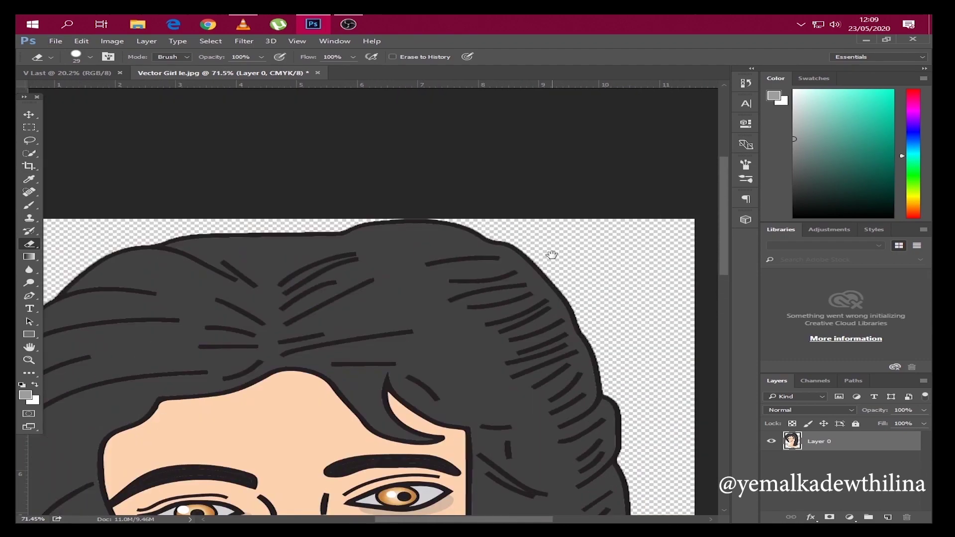
{"action": "scroll", "coordinate": [411, 215], "scroll_direction": "up", "scroll_amount": 2}
{"action": "scroll", "coordinate": [411, 215], "scroll_direction": "down", "scroll_amount": 5}
{"action": "key", "text": "v"}
{"action": "left_click_drag", "start_coordinate": [248, 134], "coordinate": [460, 221]}
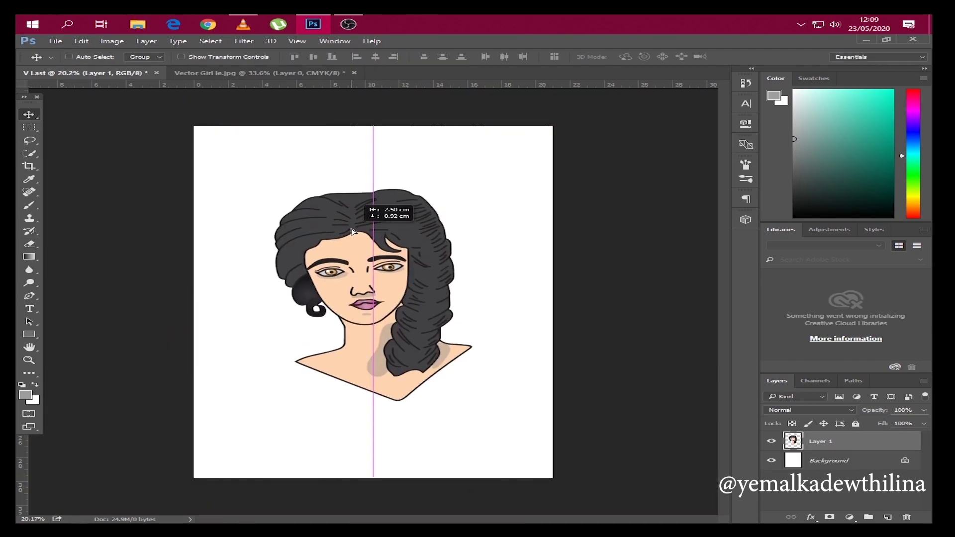
Step: Enlarge and position the portrait, then save the document as V Last.psd
{"action": "key", "text": "ctrl+t"}
{"action": "left_click_drag", "start_coordinate": [459, 384], "coordinate": [480, 415]}
{"action": "key", "text": "Return"}
{"action": "left_click", "coordinate": [905, 461]}
{"action": "key", "text": "ctrl+s"}
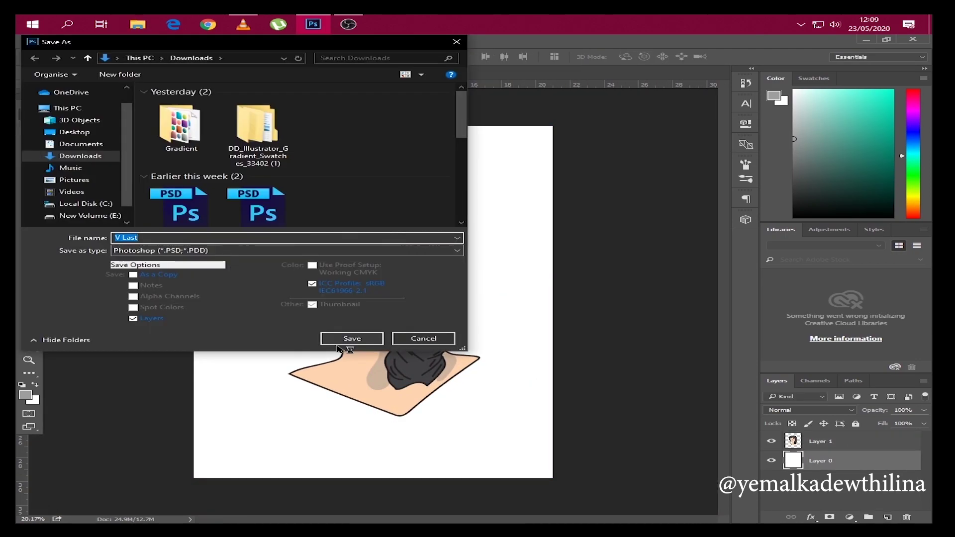
{"action": "key", "text": "Return"}
Step: Add a pink #ffb0b0 Solid Color fill layer behind the portrait
{"action": "left_click", "coordinate": [849, 518]}
{"action": "left_click", "coordinate": [866, 273]}
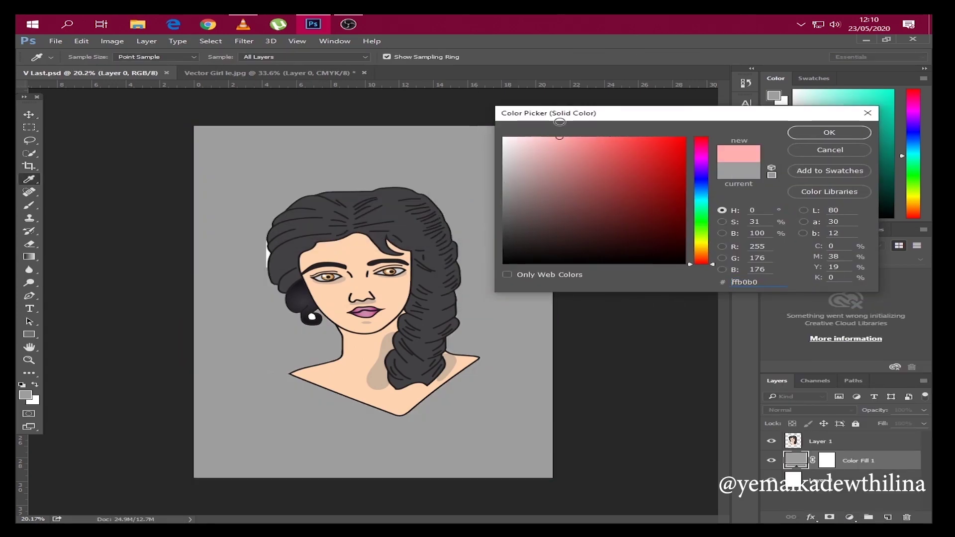
{"action": "key", "text": "Return"}
{"action": "scroll", "coordinate": [213, 228], "scroll_direction": "up", "scroll_amount": 5}
{"action": "key", "text": "v"}
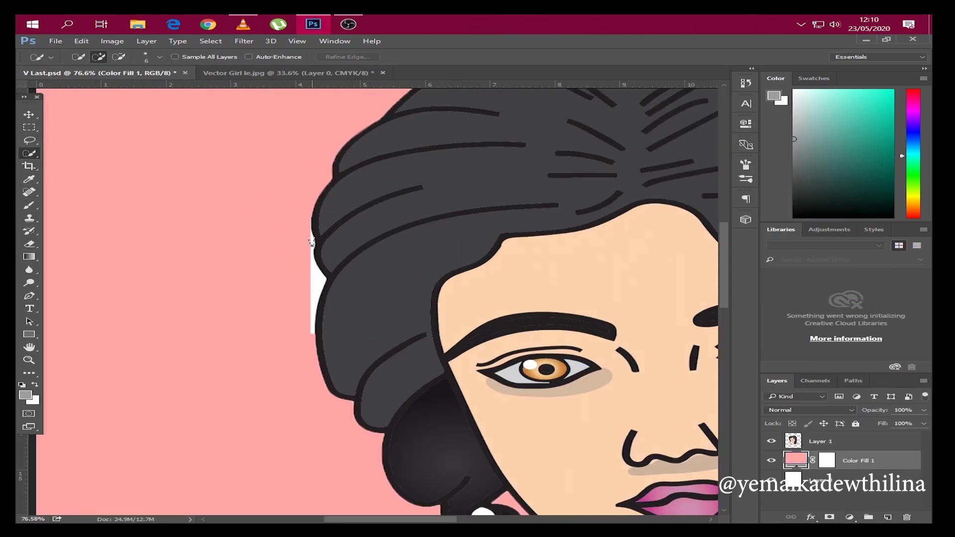
Step: Clean leftover white patches from the hair on the portrait layer
{"action": "key", "text": "ctrl+d"}
{"action": "key", "text": "alt+bracketright"}
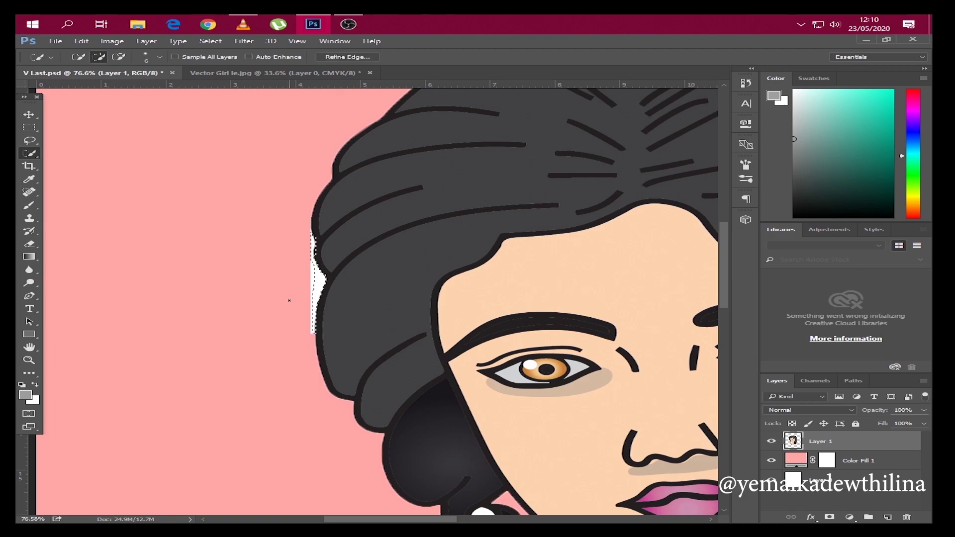
{"action": "scroll", "coordinate": [307, 259], "scroll_direction": "up", "scroll_amount": 2}
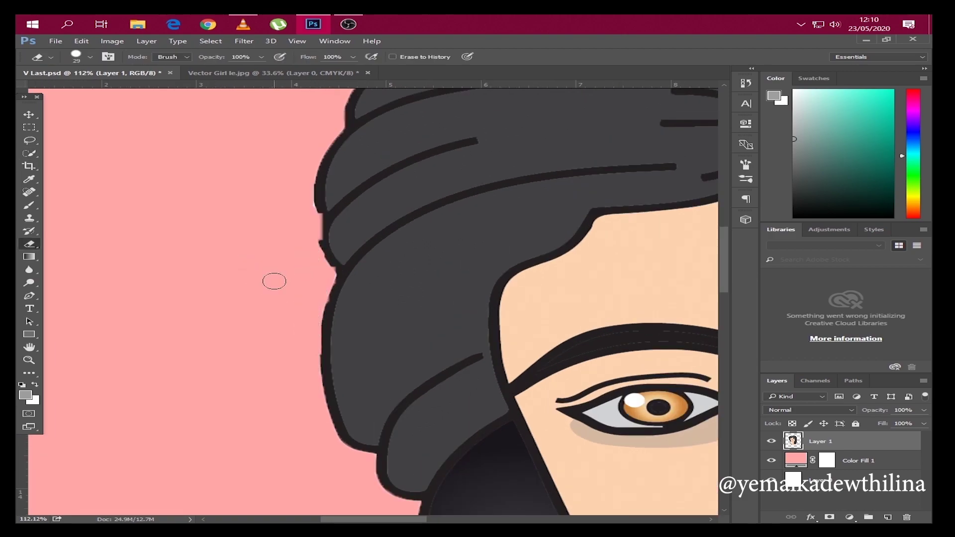
{"action": "scroll", "coordinate": [274, 281], "scroll_direction": "down", "scroll_amount": 3}
{"action": "scroll", "coordinate": [364, 328], "scroll_direction": "up", "scroll_amount": 6}
{"action": "key", "text": "w"}
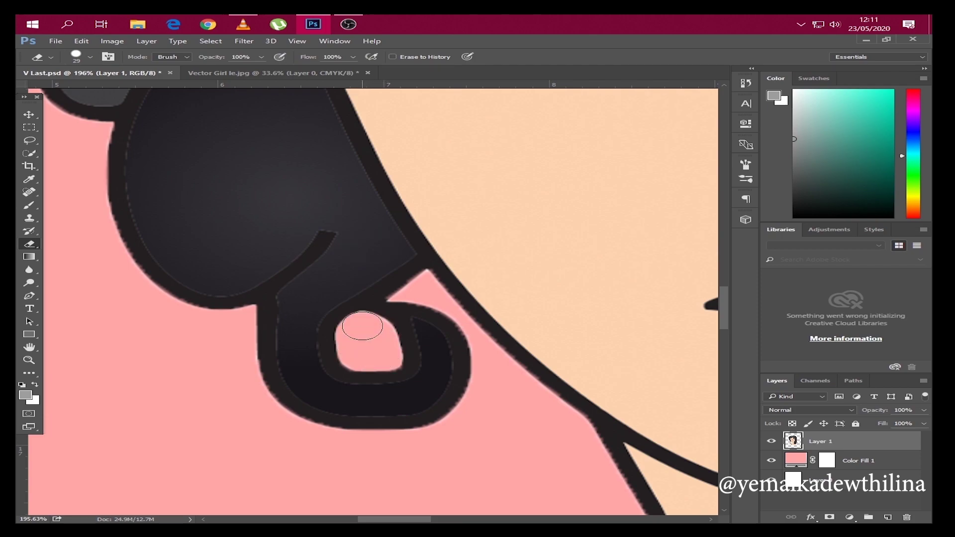
{"action": "scroll", "coordinate": [384, 351], "scroll_direction": "down", "scroll_amount": 3}
{"action": "scroll", "coordinate": [385, 352], "scroll_direction": "down", "scroll_amount": 3}
Step: Draw a large grey circle below the portrait layer, shifted up and left
{"action": "key", "text": "v"}
{"action": "scroll", "coordinate": [319, 174], "scroll_direction": "down", "scroll_amount": 1}
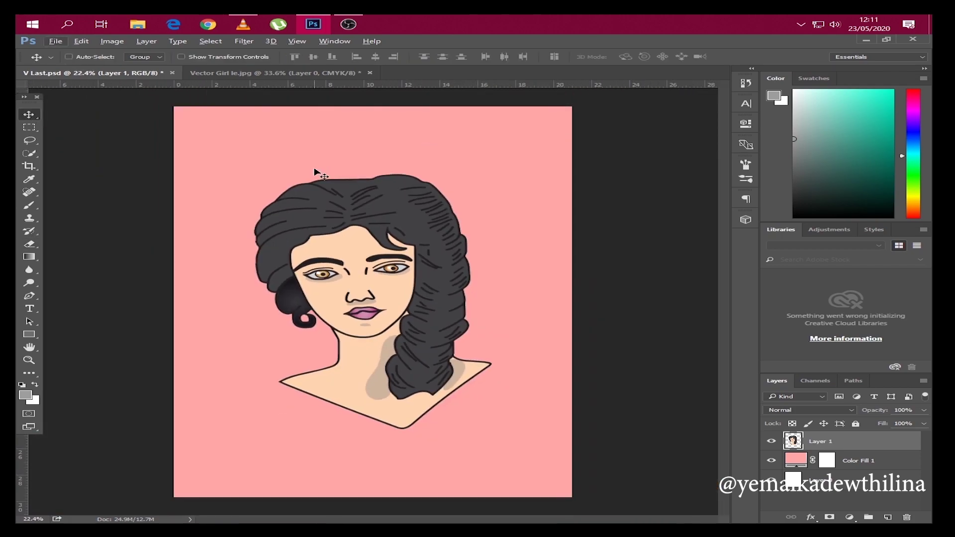
{"action": "right_click", "coordinate": [28, 334]}
{"action": "left_click", "coordinate": [74, 356]}
{"action": "left_click_drag", "start_coordinate": [219, 172], "coordinate": [555, 477]}
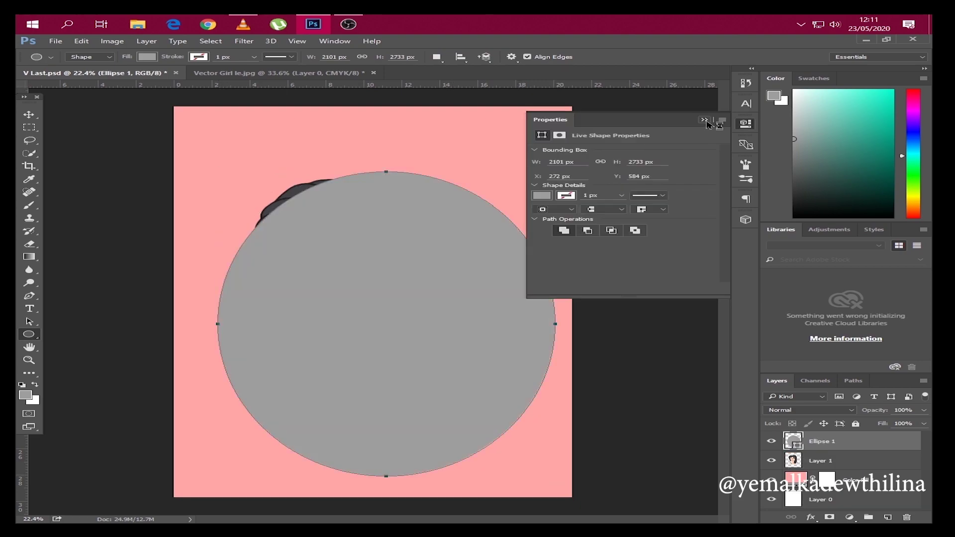
{"action": "key", "text": "ctrl+bracketleft"}
{"action": "left_click", "coordinate": [29, 115]}
{"action": "left_click_drag", "start_coordinate": [337, 223], "coordinate": [324, 200]}
Step: Draw a grey polygon triangle shape over the portrait
{"action": "right_click", "coordinate": [29, 335]}
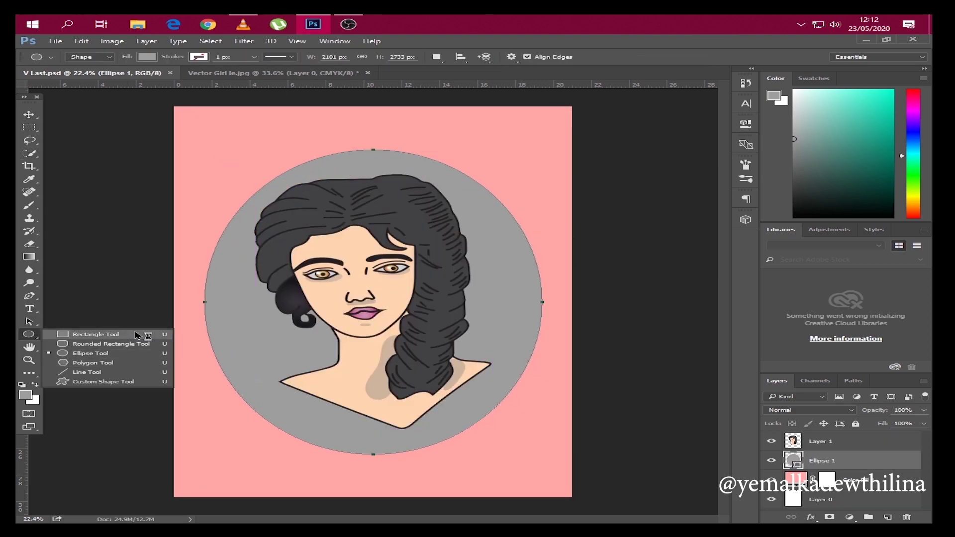
{"action": "left_click", "coordinate": [130, 334]}
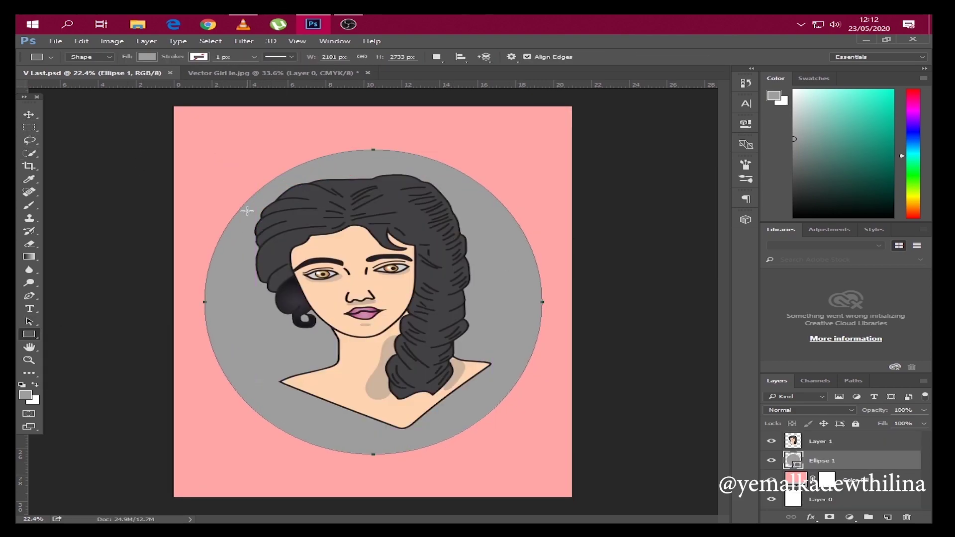
{"action": "right_click", "coordinate": [29, 334]}
{"action": "left_click", "coordinate": [75, 363]}
{"action": "left_click_drag", "start_coordinate": [254, 202], "coordinate": [386, 292]}
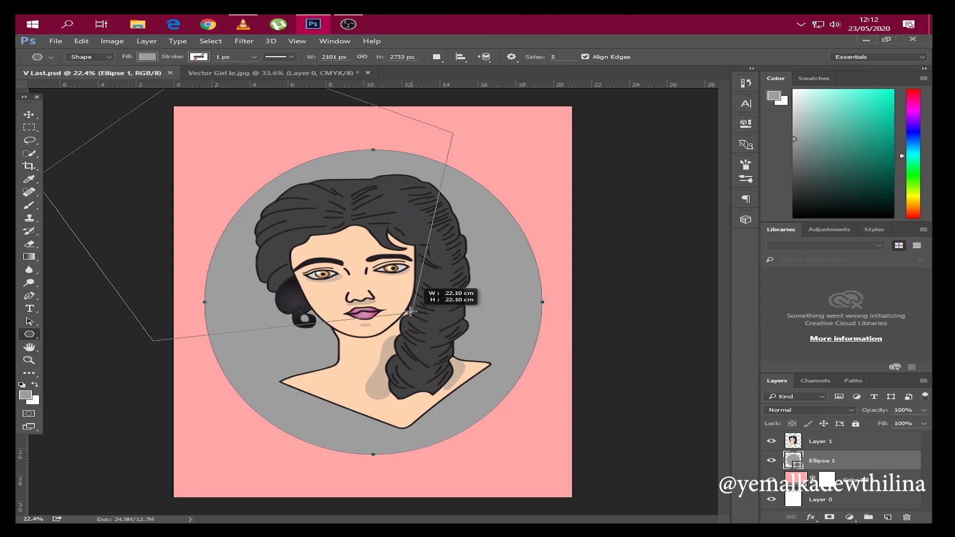
Step: Give the triangle a Color Overlay style and shrink it behind the face
{"action": "right_click", "coordinate": [816, 461]}
{"action": "left_click", "coordinate": [696, 78]}
{"action": "left_click", "coordinate": [379, 214]}
{"action": "left_click", "coordinate": [691, 111]}
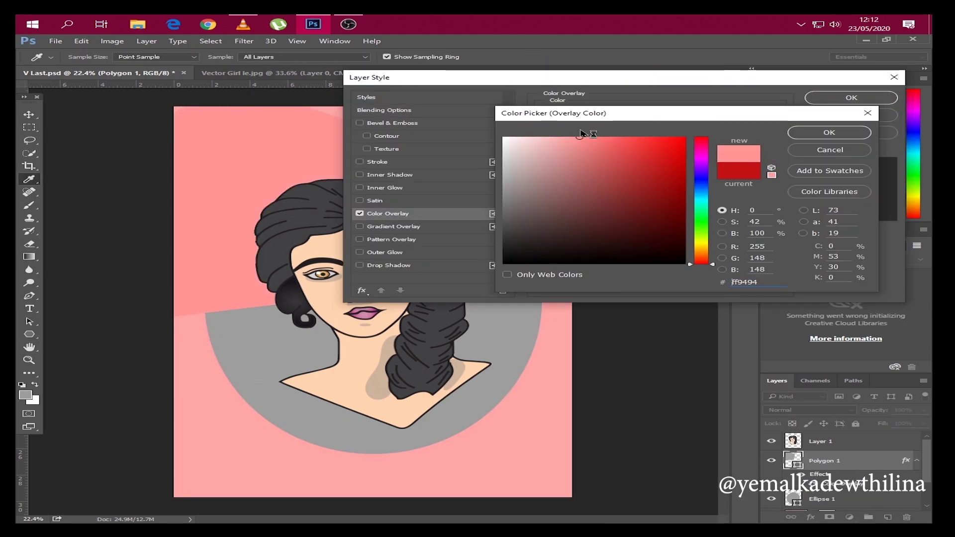
{"action": "left_click", "coordinate": [789, 128]}
{"action": "left_click", "coordinate": [851, 96]}
{"action": "key", "text": "ctrl+t"}
{"action": "left_click_drag", "start_coordinate": [209, 200], "coordinate": [277, 261]}
{"action": "key", "text": "Return"}
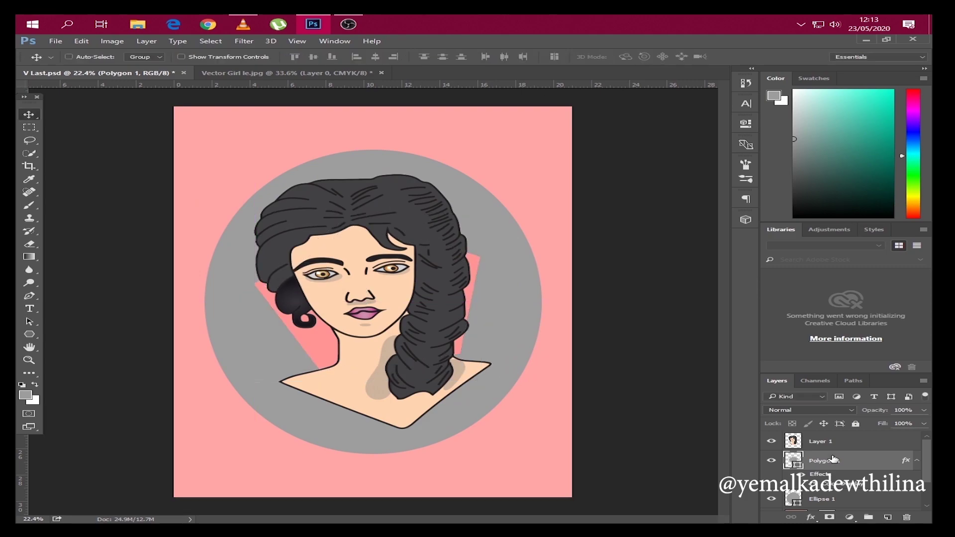
Step: Change the triangle's Color Overlay to mint green
{"action": "double_click", "coordinate": [831, 482]}
{"action": "left_click", "coordinate": [695, 111]}
{"action": "left_click", "coordinate": [544, 132]}
{"action": "left_click", "coordinate": [792, 128]}
{"action": "left_click", "coordinate": [851, 96]}
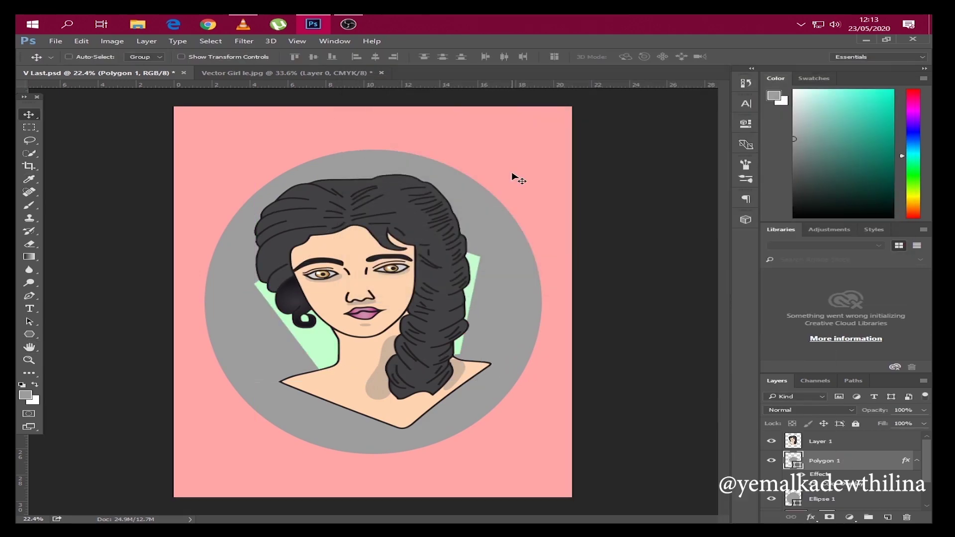
{"action": "key", "text": "ctrl+shift+s"}
Step: Save the composition as a JPEG, V Last.jpg
{"action": "left_click", "coordinate": [185, 251]}
{"action": "left_click", "coordinate": [185, 326]}
{"action": "left_click", "coordinate": [352, 338]}
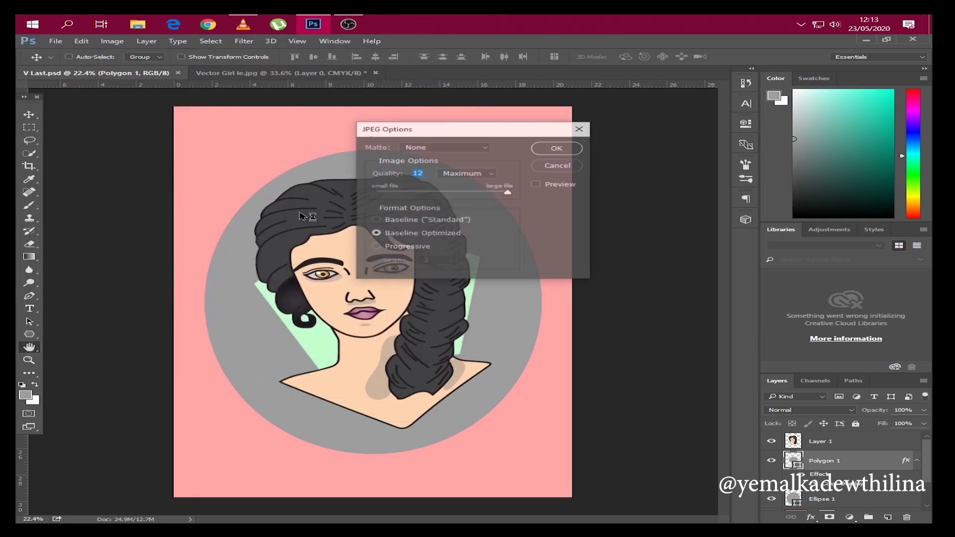
{"action": "key", "text": "Return"}
Step: Apply Filter > Noise > Add Noise to the image and begin saving it as V Last Noise
{"action": "left_click", "coordinate": [279, 73]}
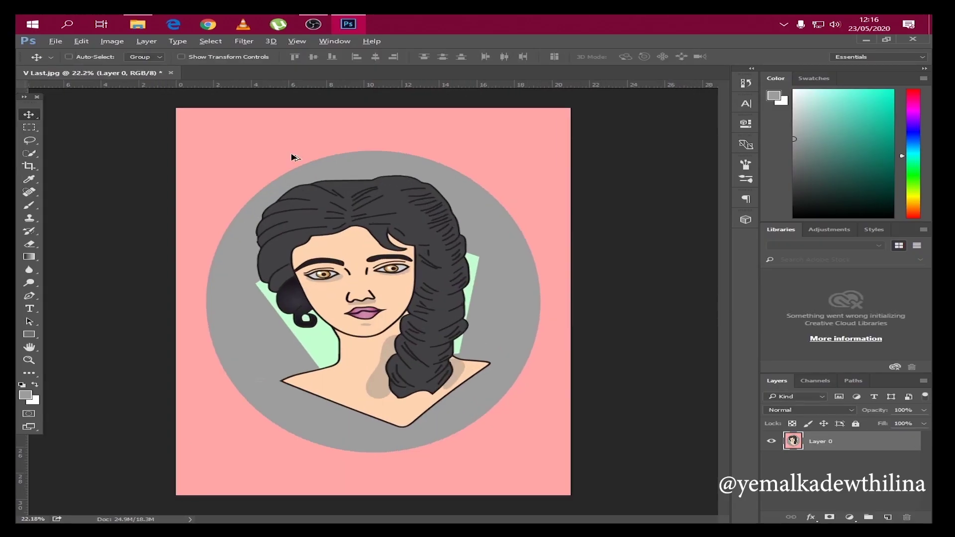
{"action": "left_click", "coordinate": [244, 40]}
{"action": "mouse_move", "coordinate": [254, 179]}
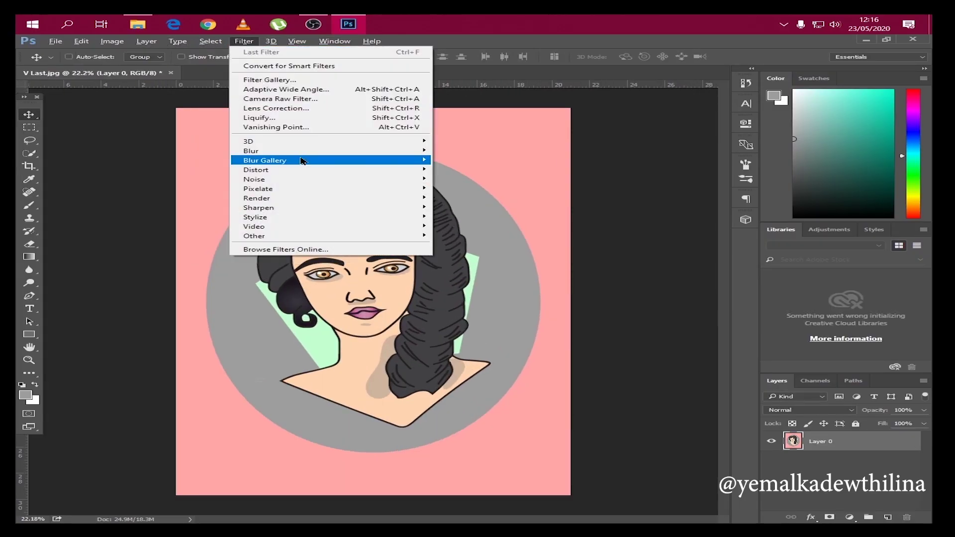
{"action": "left_click", "coordinate": [467, 162]}
{"action": "left_click", "coordinate": [722, 121]}
{"action": "key", "text": "ctrl+shift+s"}
{"action": "left_click", "coordinate": [283, 250]}
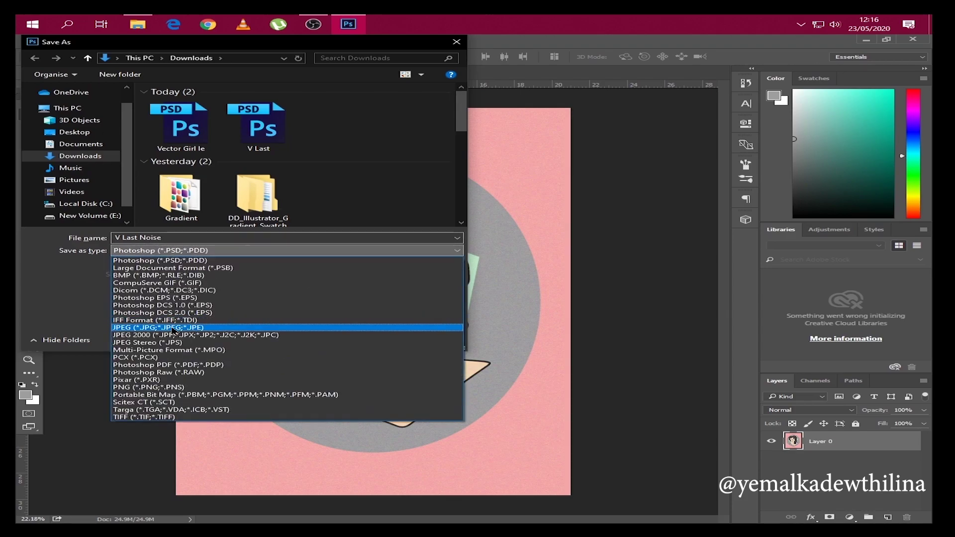